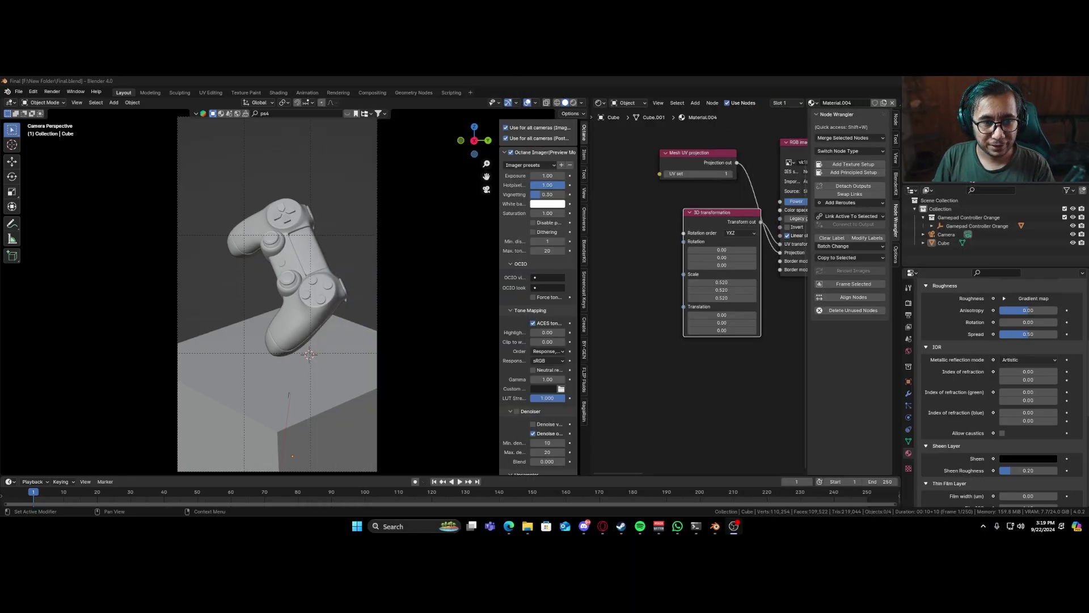
- Show the World node tree and delete the image texture feeding the Texture environment
left_click(299, 341)
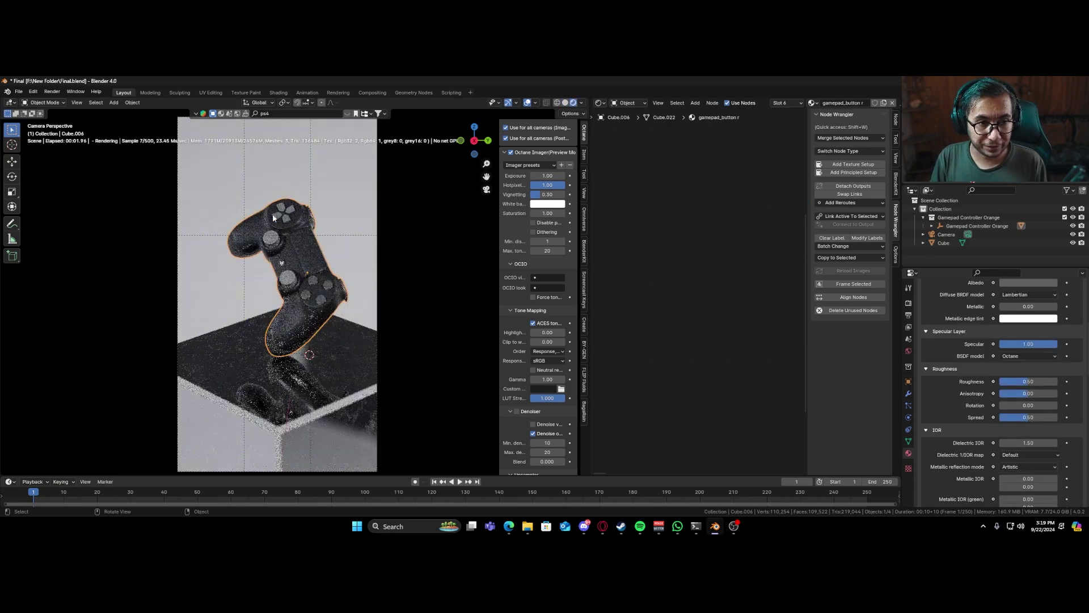
left_click(628, 102)
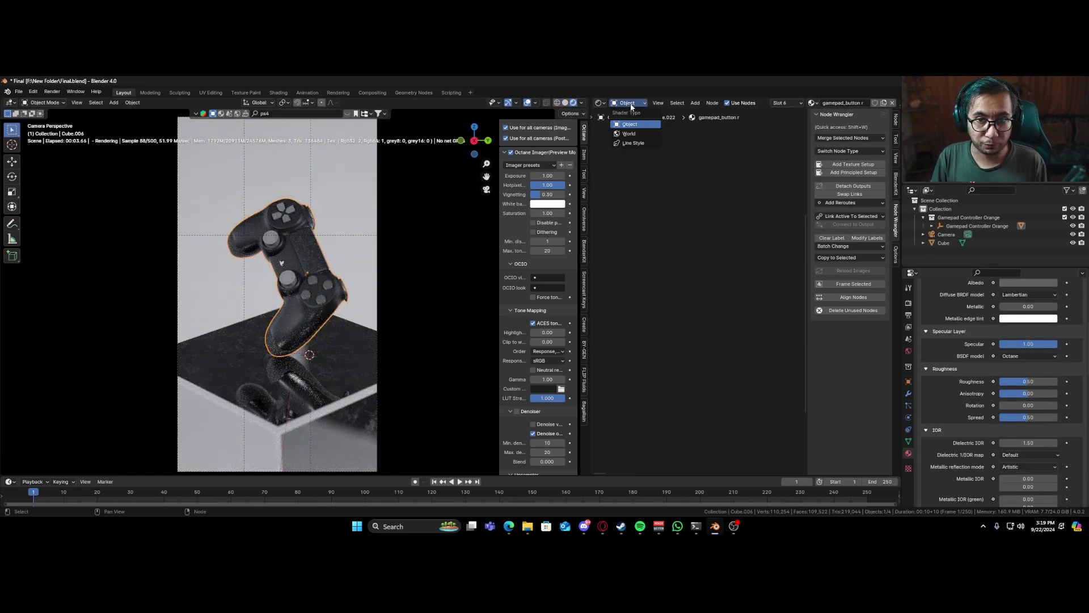
left_click(630, 136)
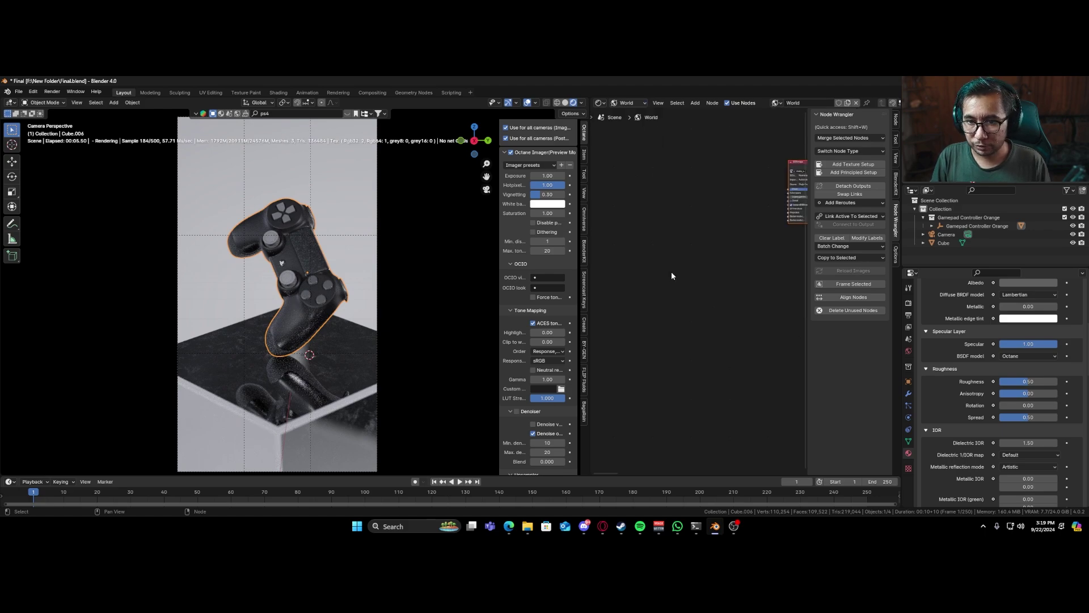
key("Home")
scroll(701, 301, "up", 3)
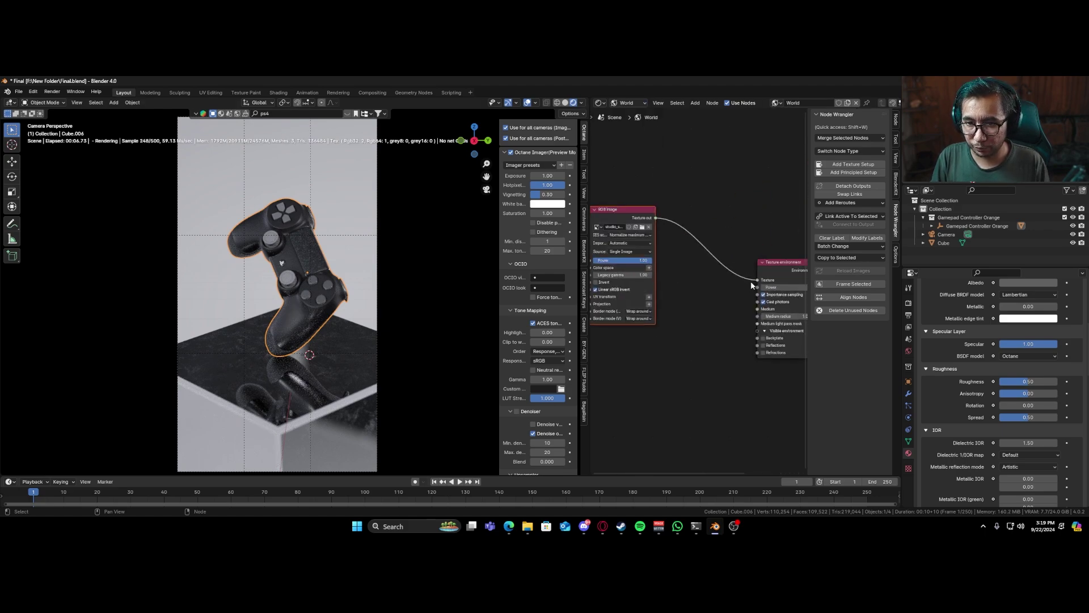
left_click_drag(758, 282, 669, 316)
scroll(665, 295, "down", 1)
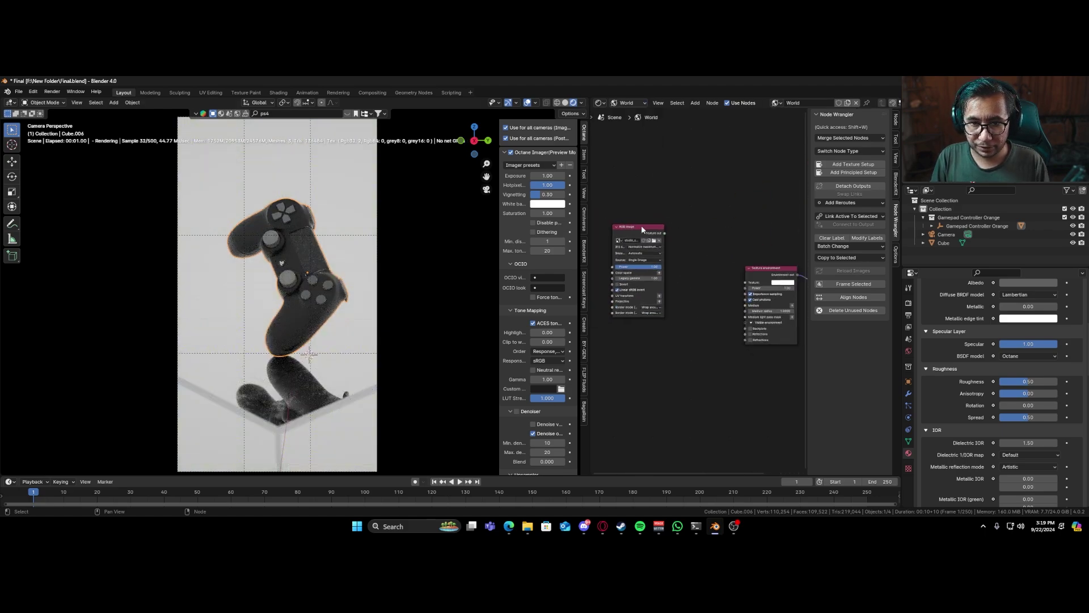
key("x")
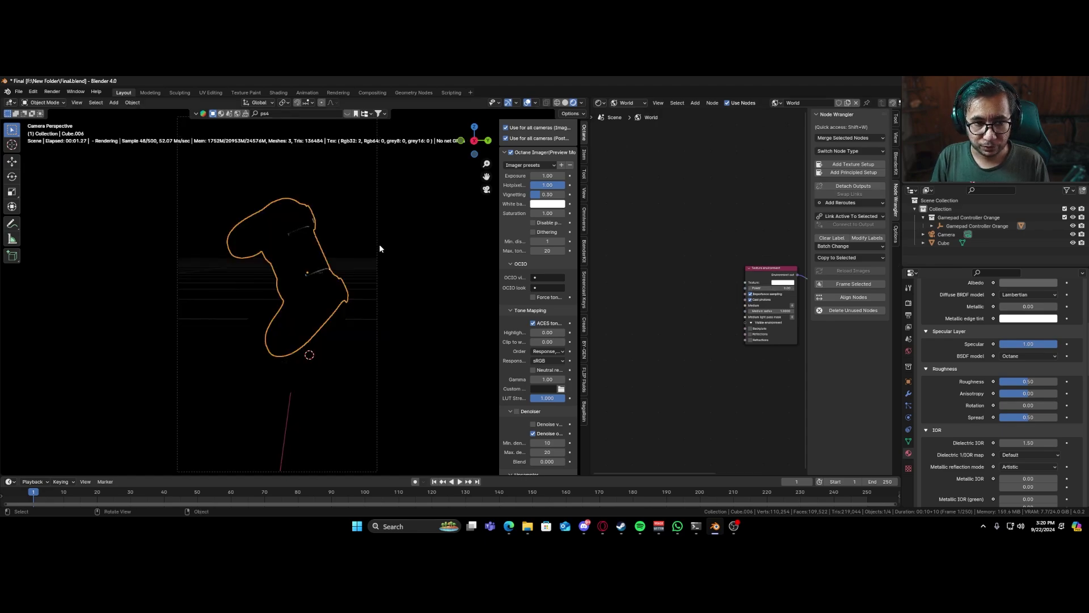
- Deselect the gamepad and return the camera view to solid shading
left_click(371, 239)
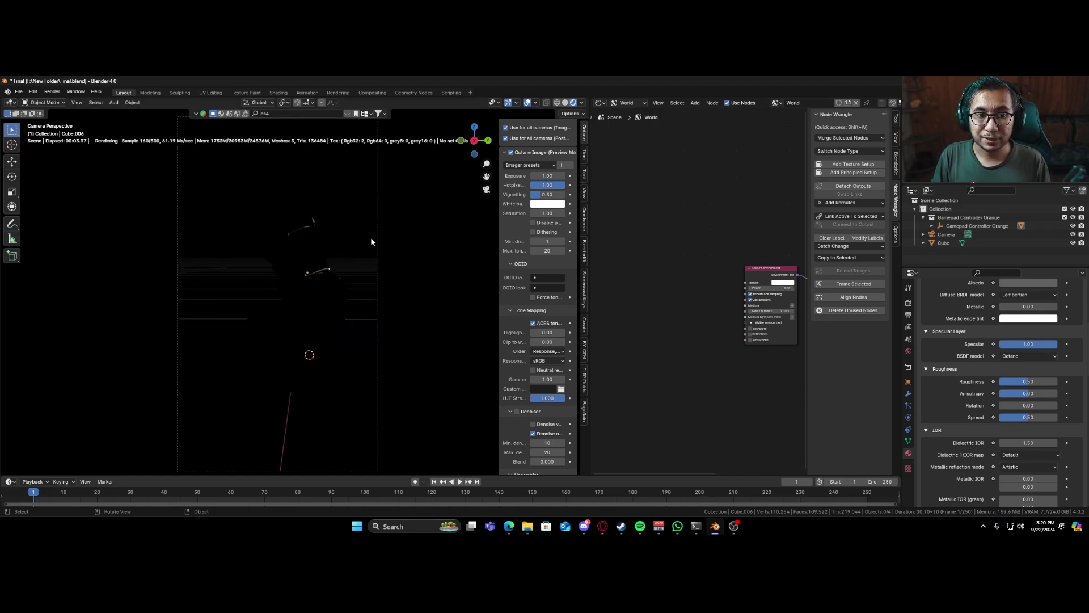
key("z")
left_click(406, 252)
- Turn the right-hand node editor into a 3D viewport looking through the scene camera
left_click(599, 104)
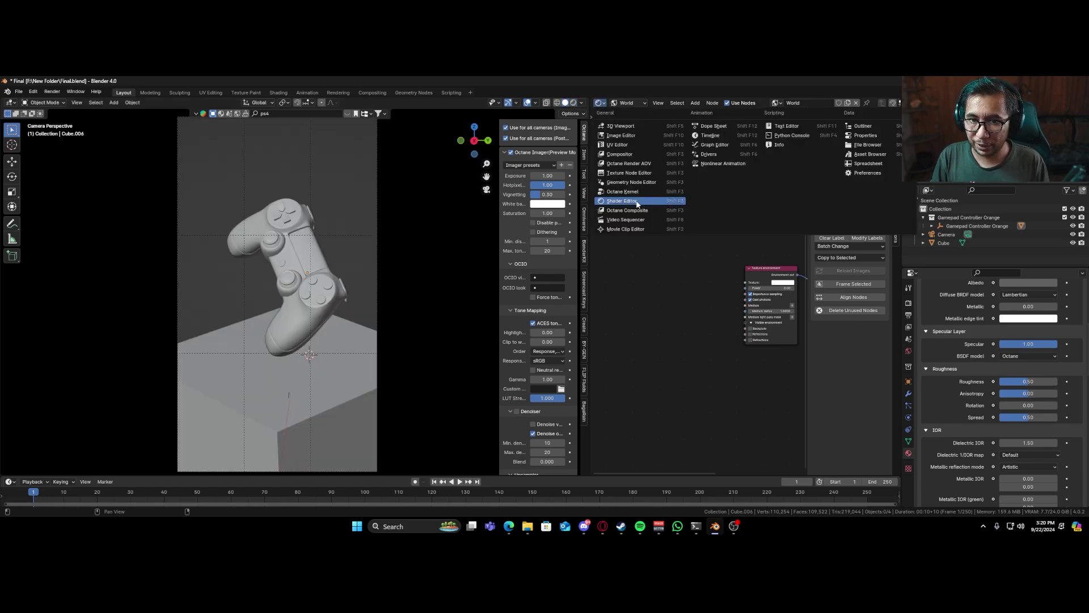
left_click(624, 126)
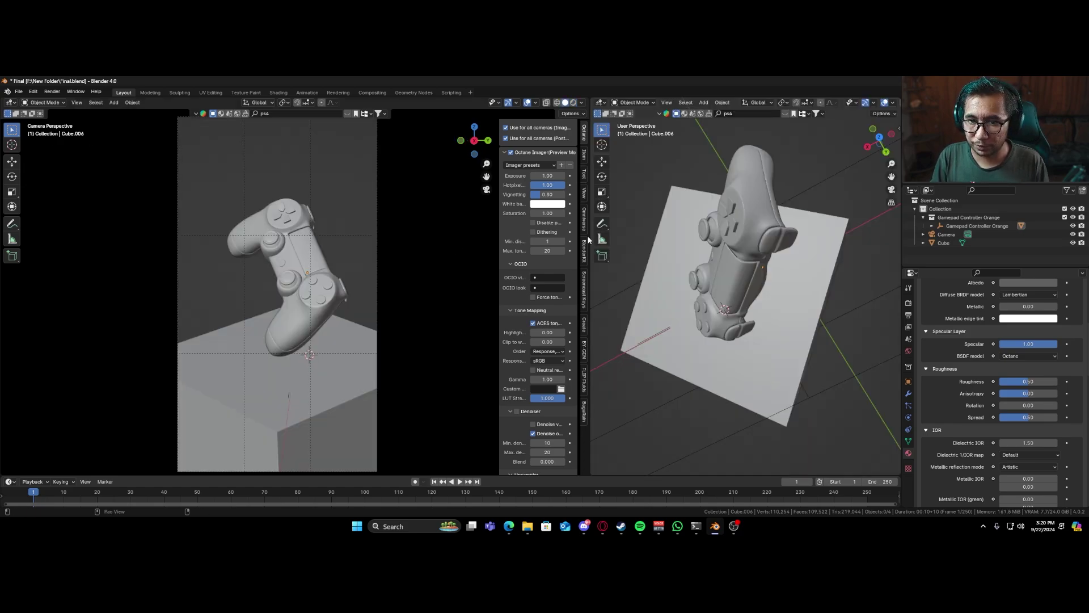
key("KP_0")
scroll(784, 296, "up", 2)
- Hide that viewport's gizmos, overlays and toolbar and switch it to rendered shading
left_click(865, 103)
left_click(884, 103)
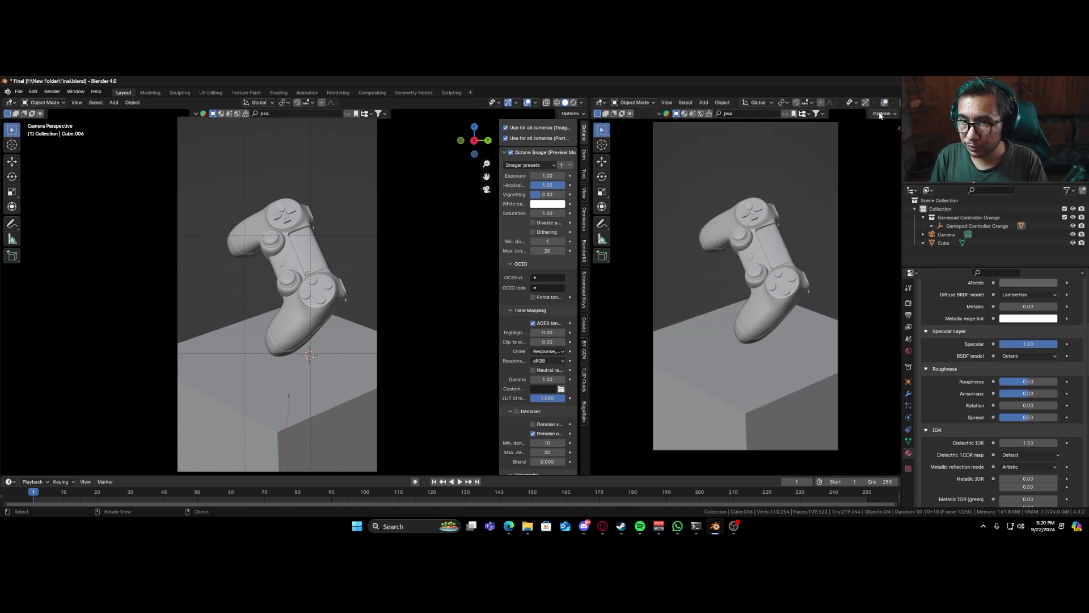
key("t")
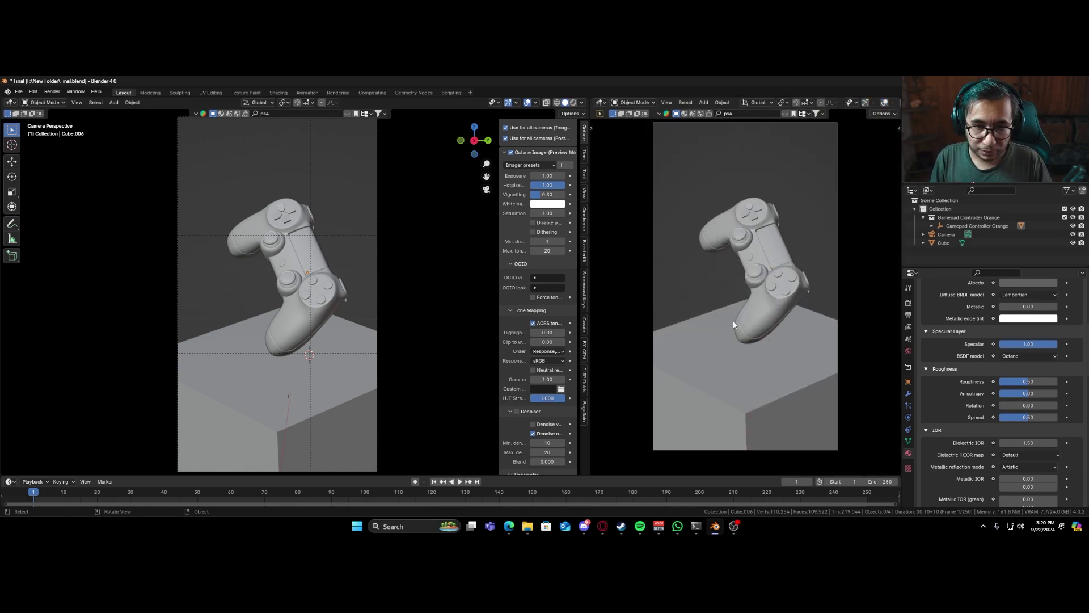
key("z")
left_click(755, 279)
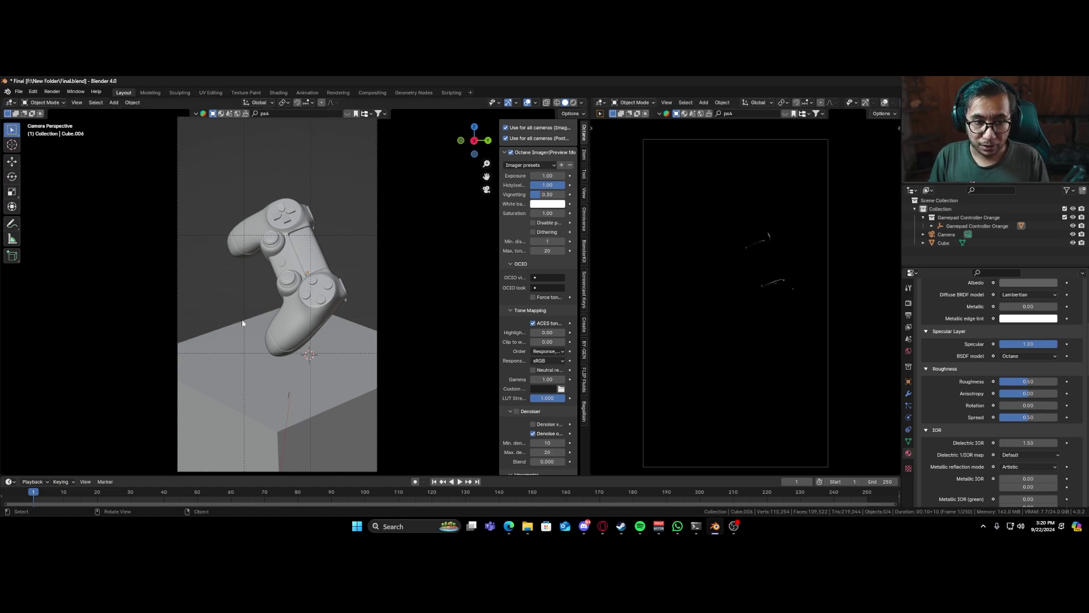
middle_click_drag(242, 322, 270, 334)
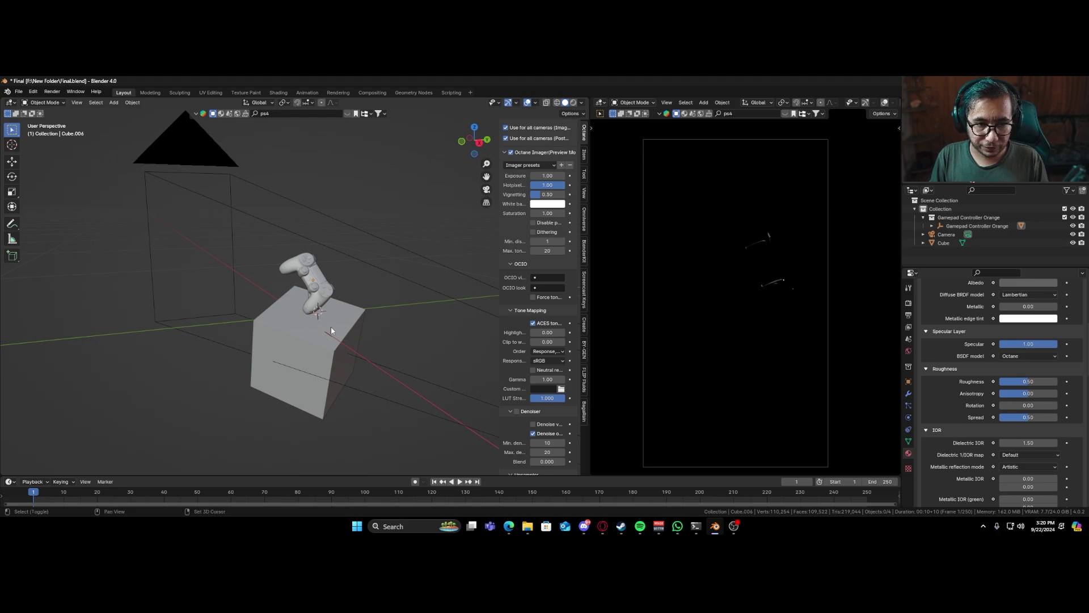
- Add an Octane Area Light and move it straight up above the cube
key("shift+a")
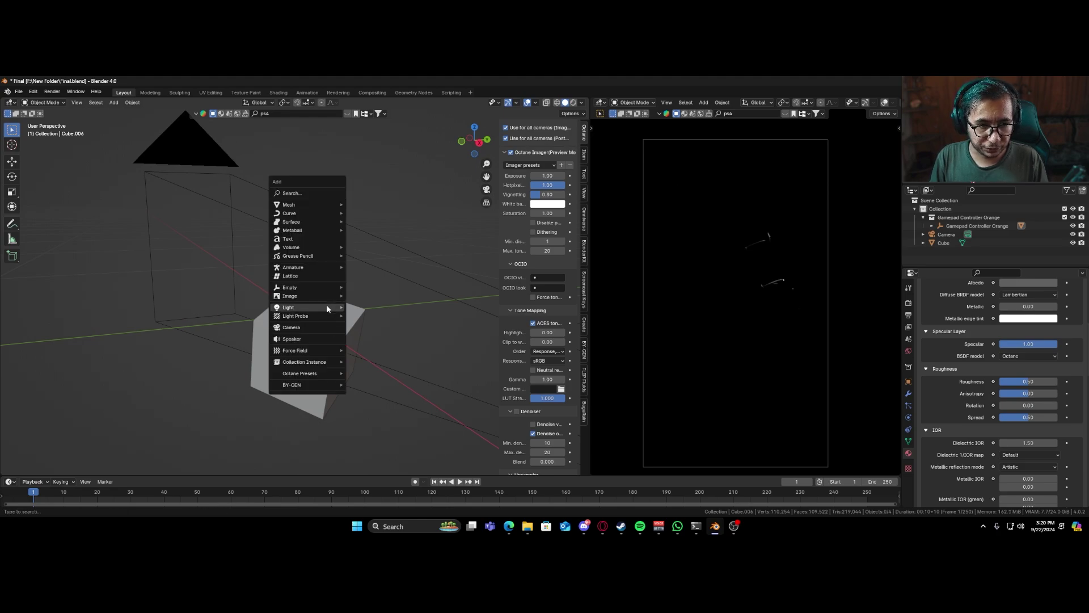
mouse_move(327, 307)
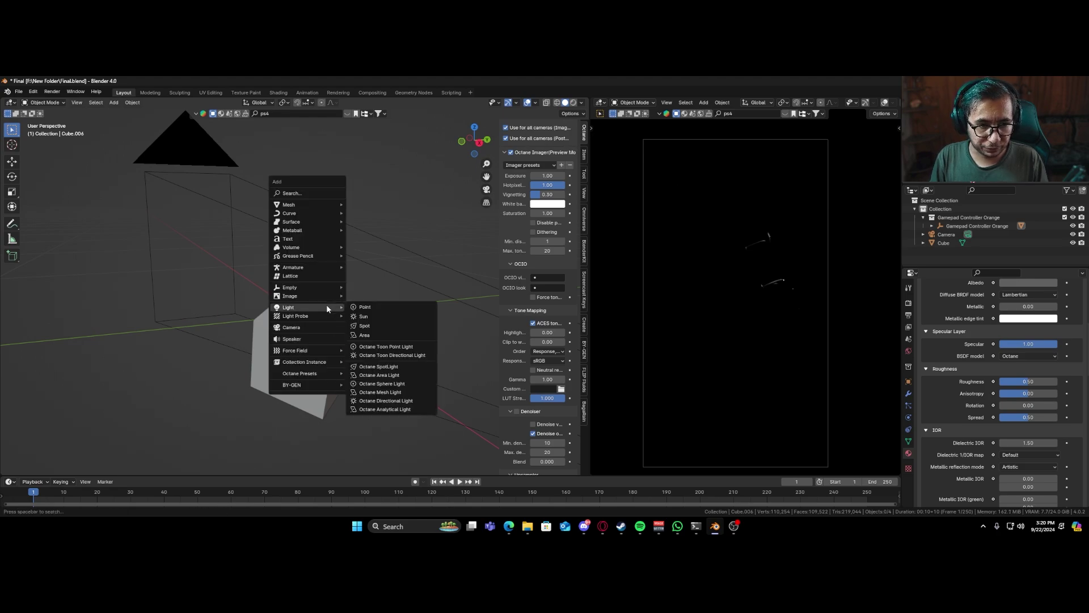
left_click(402, 376)
key("g")
key("z")
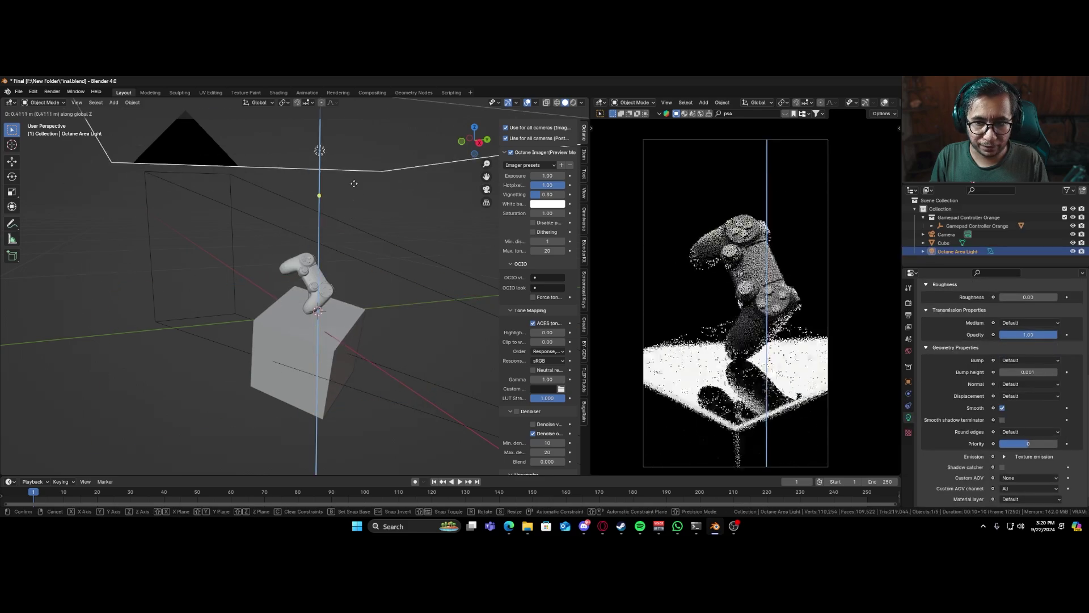
left_click(355, 186)
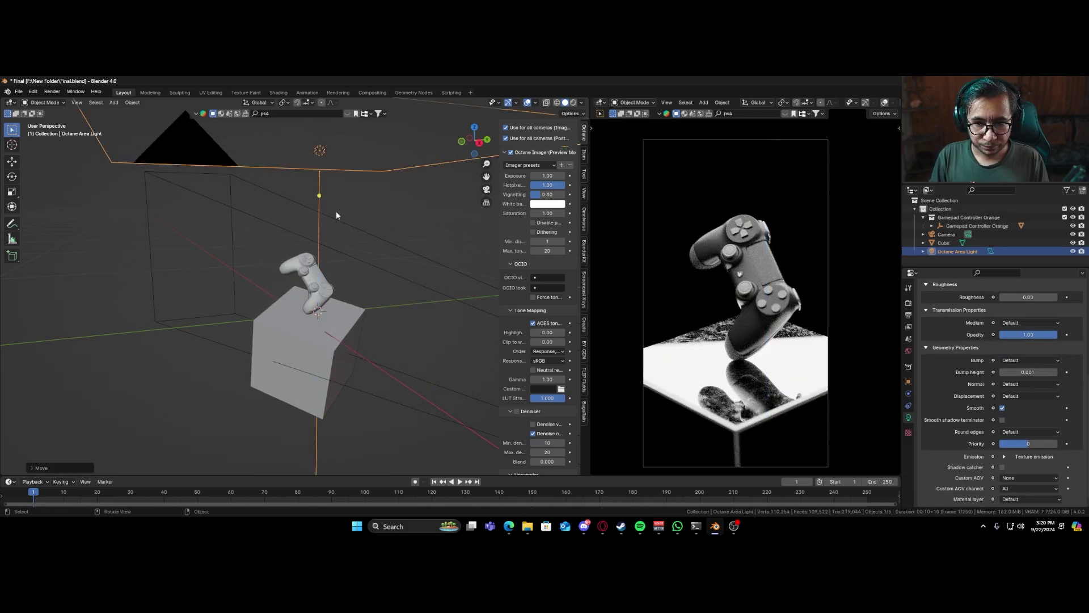
scroll(336, 216, "down", 2)
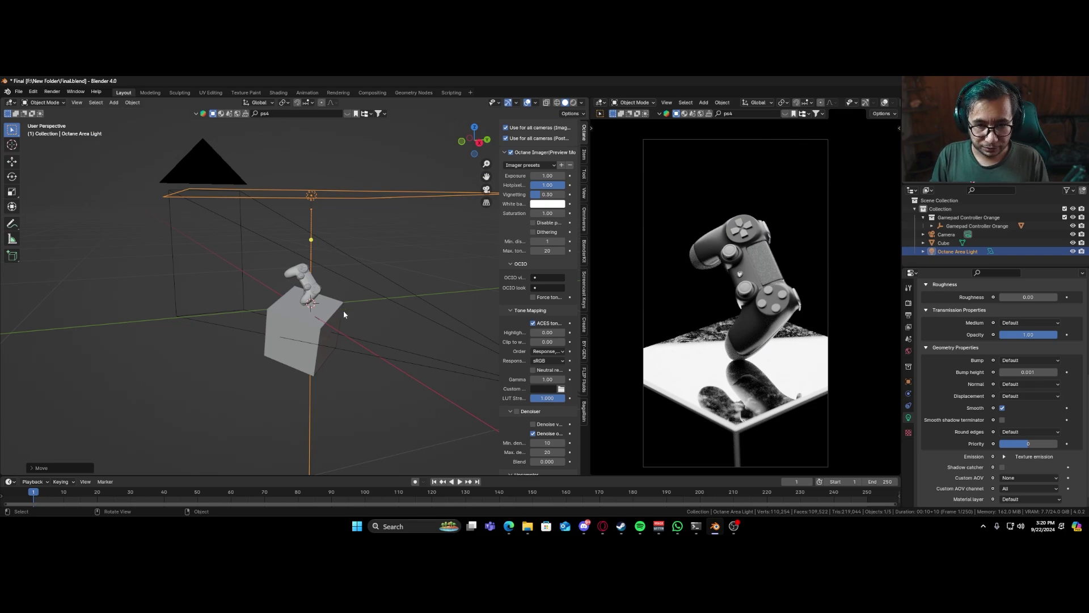
middle_click_drag(340, 313, 415, 336)
- Scale the area light down, move it, and tilt it about Y toward the gamepad
key("s")
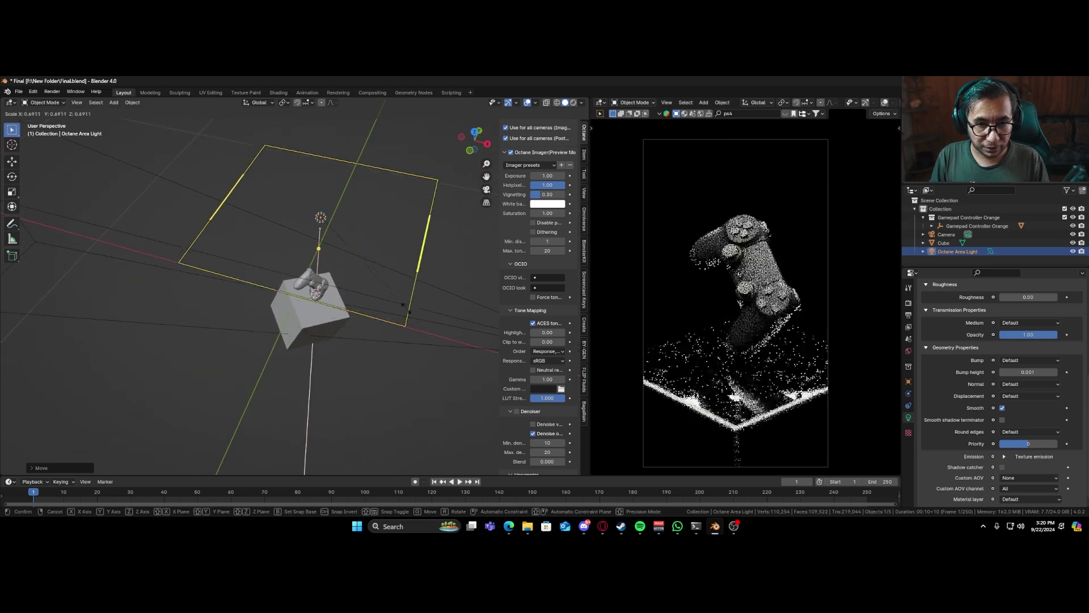
left_click(363, 302)
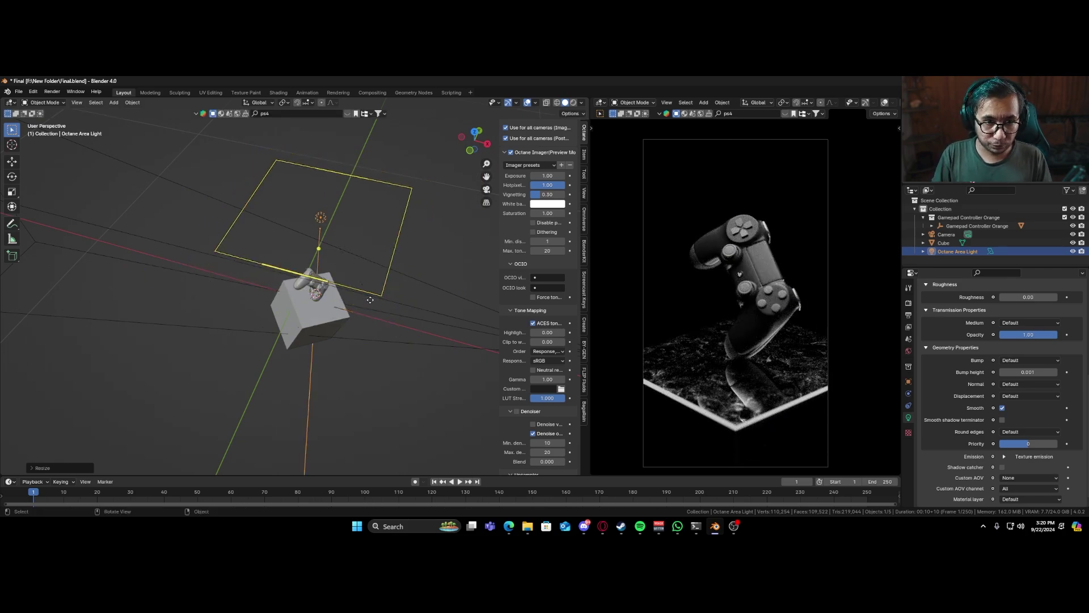
key("g")
left_click(181, 272)
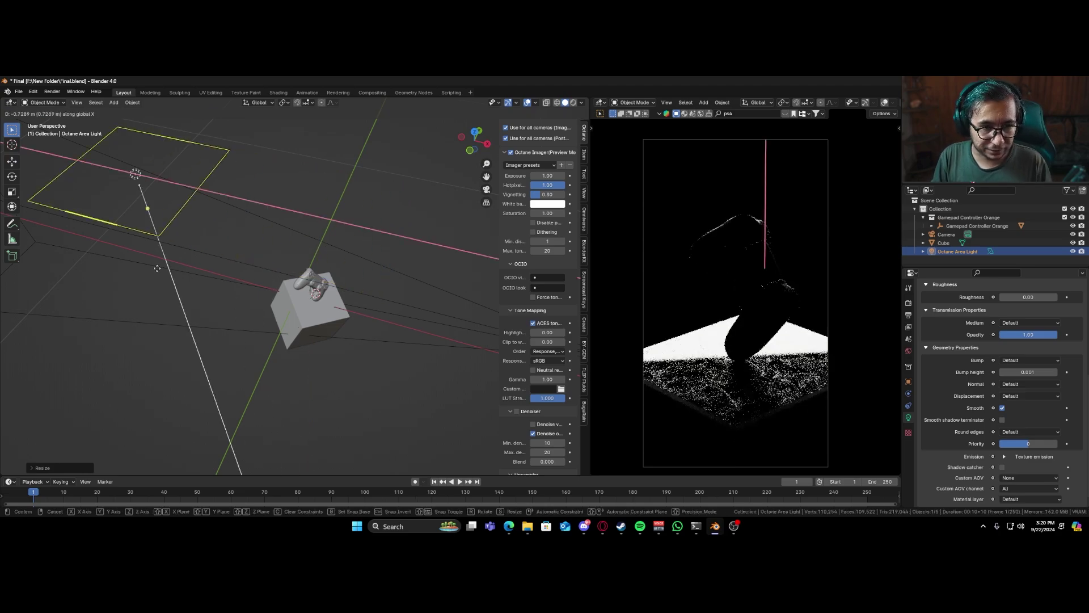
key("r")
key("y")
left_click(246, 204)
- Lower the light vertically and clear its rotation so it lies flat above the cube
key("g")
key("z")
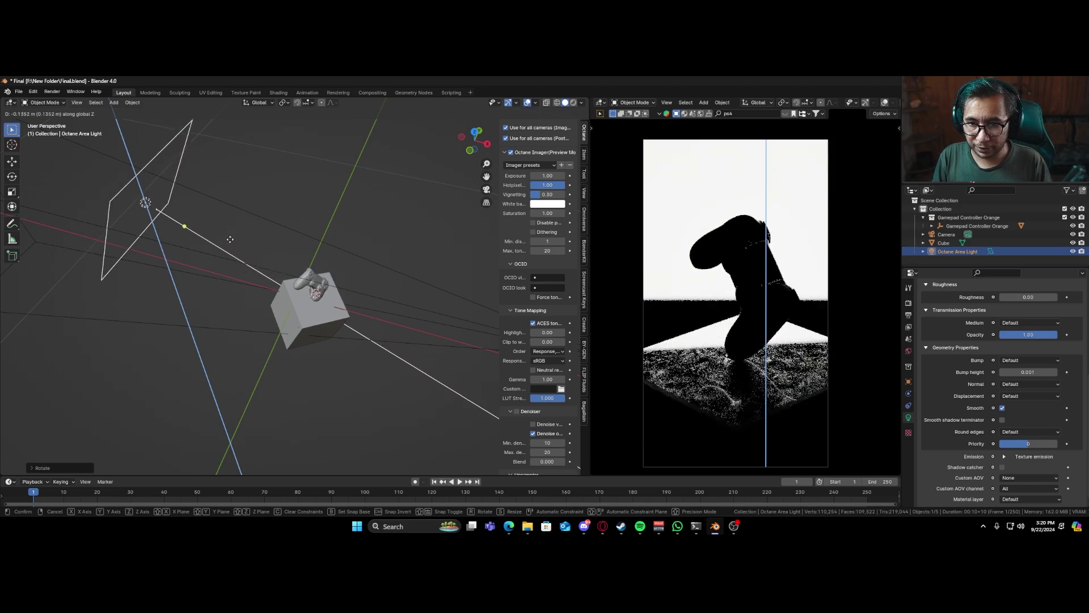
left_click(240, 242)
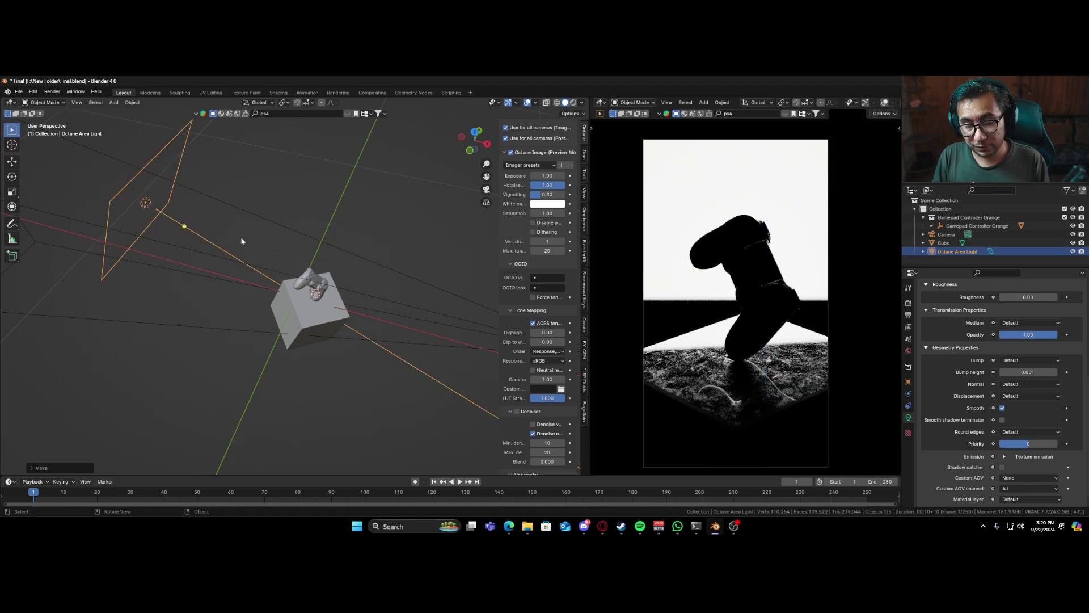
key("alt+r")
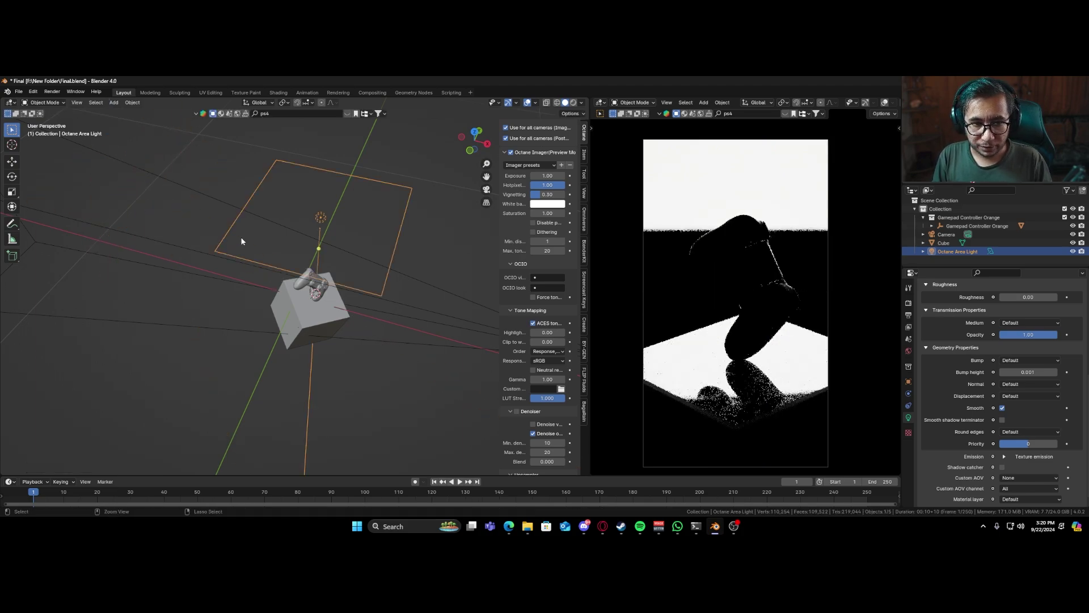
middle_click_drag(241, 237, 290, 293)
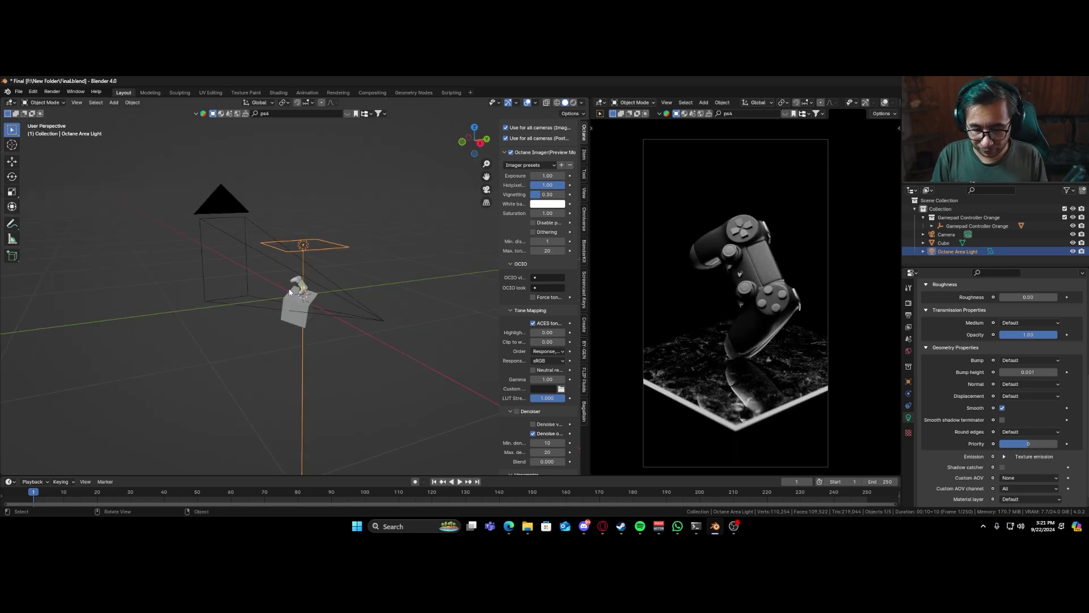
- Reposition the area light by walking through its view, then view through the scene camera
key("ctrl+KP_0")
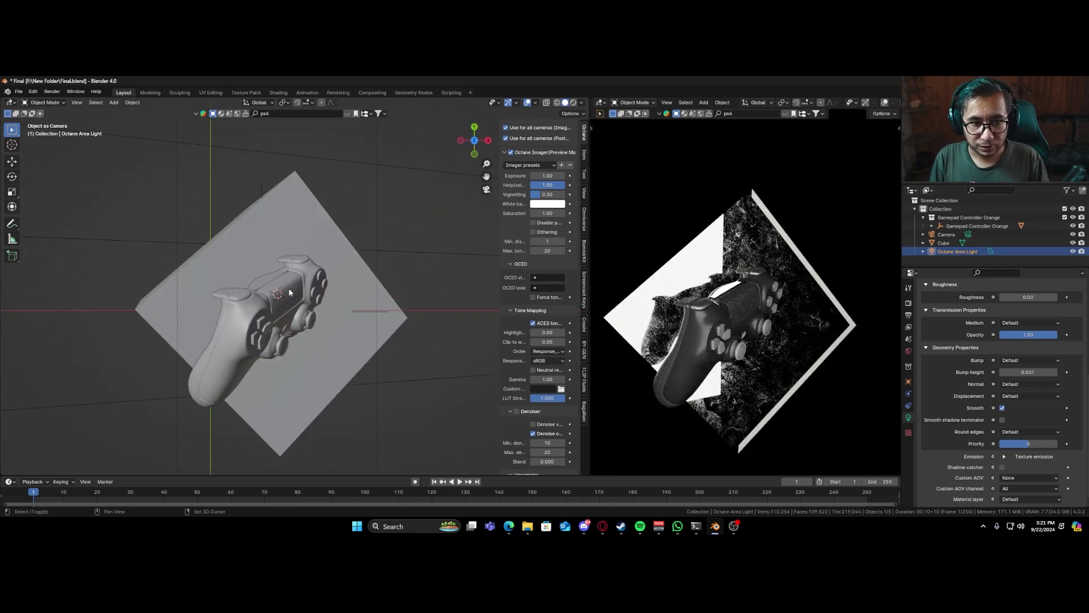
key("shift+grave")
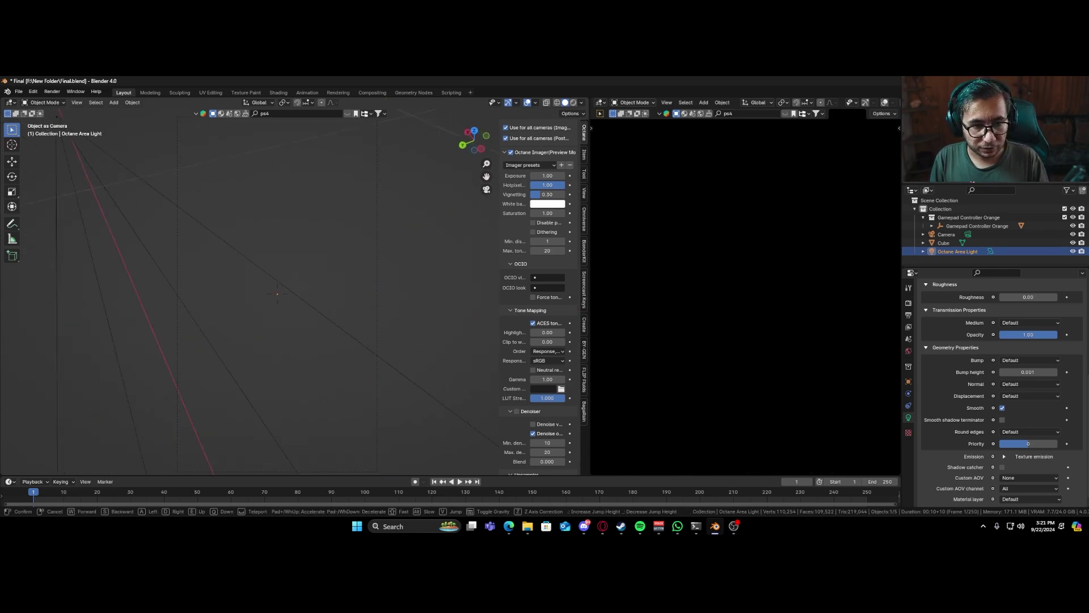
key("s")
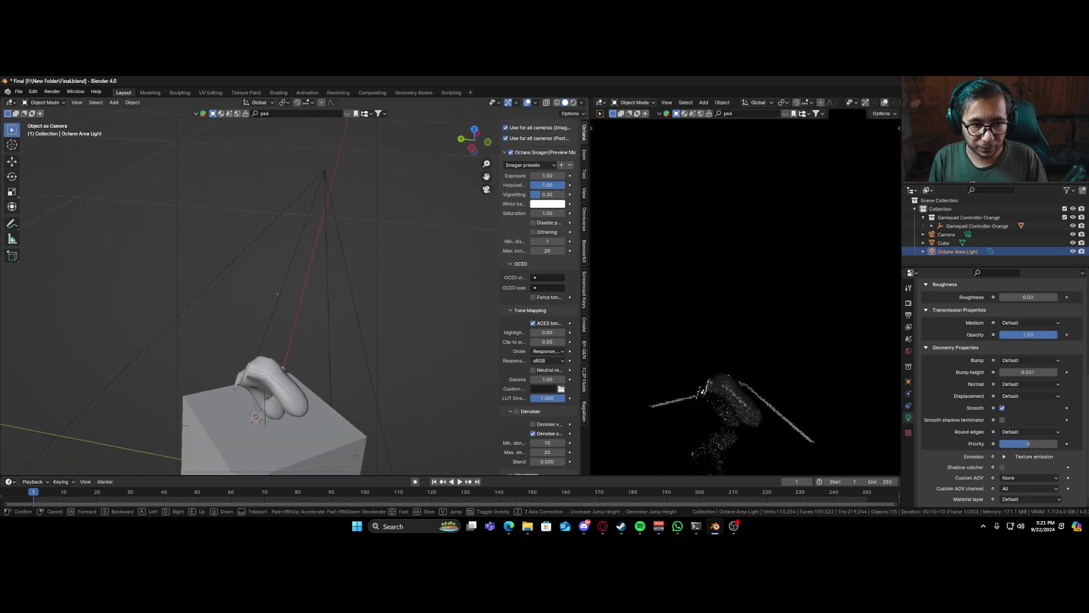
key("s")
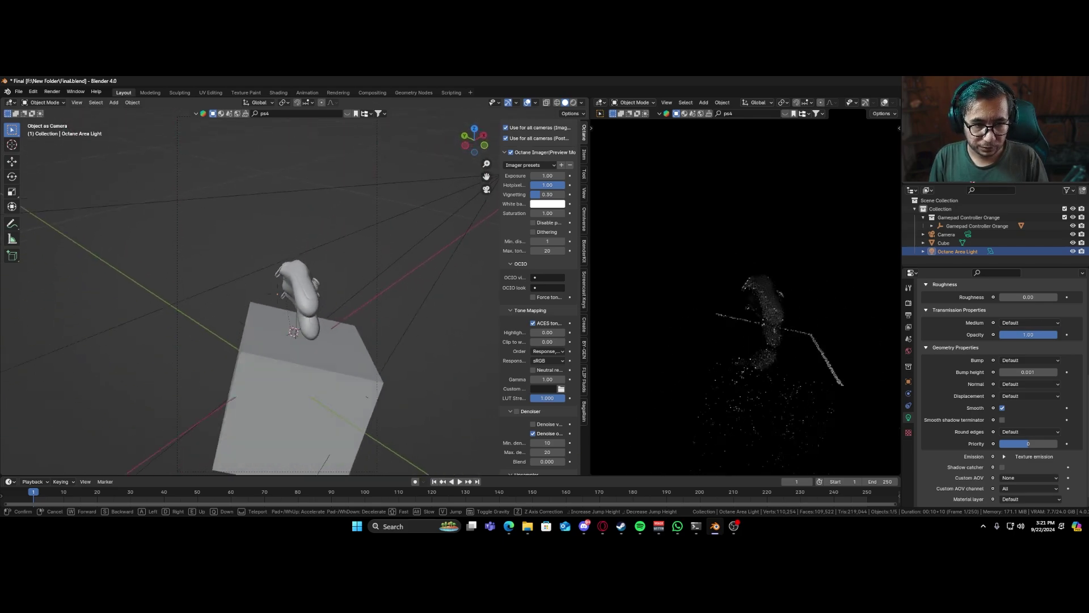
key("w")
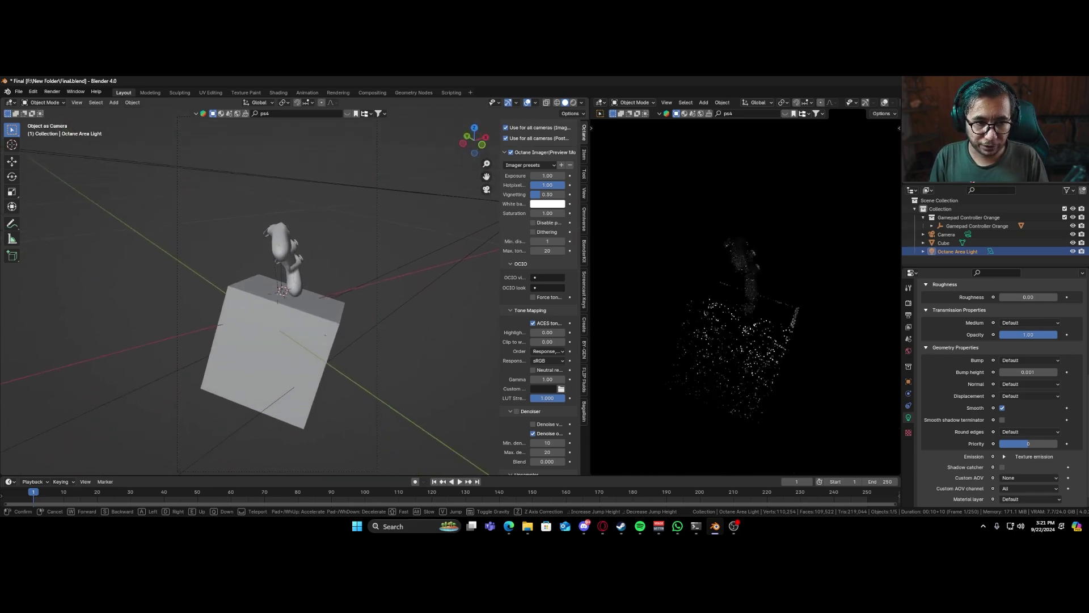
key("w")
left_click(381, 269)
left_click(400, 265)
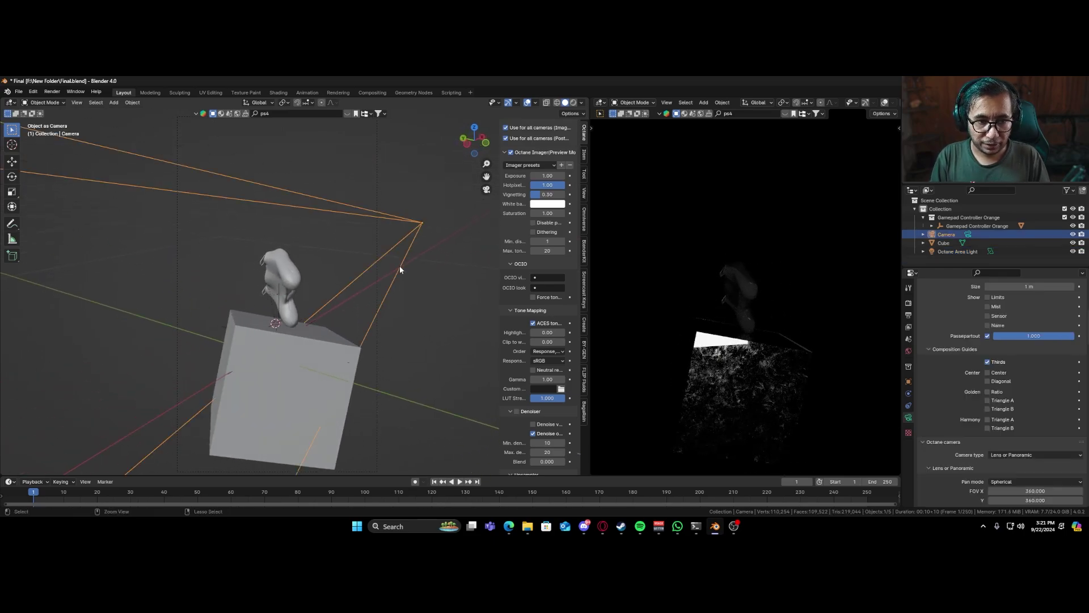
key("KP_0")
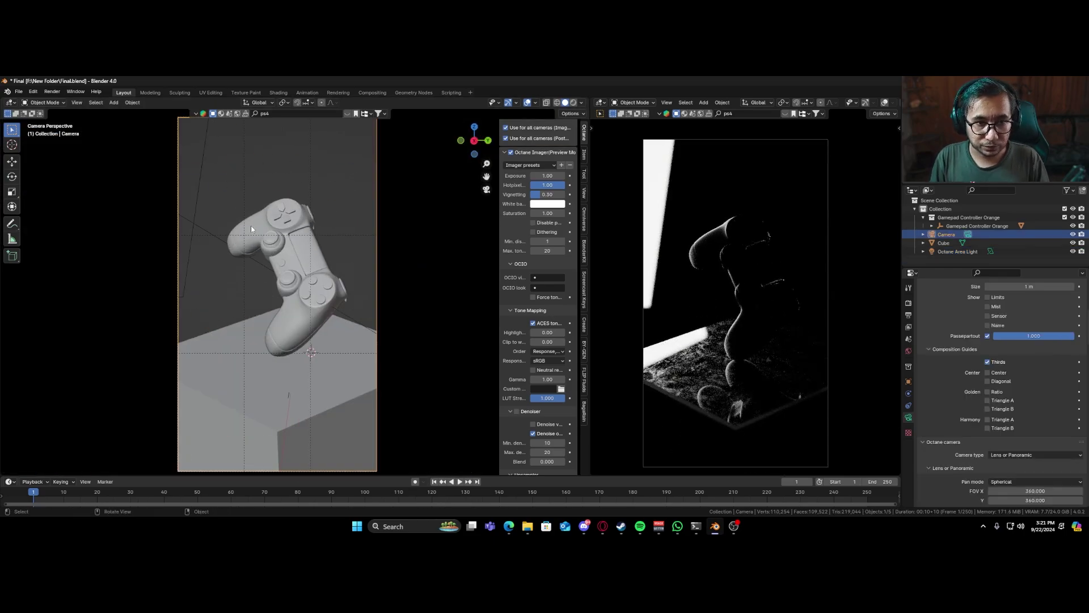
- Set the area light's Opacity to 0 and lower it slightly
left_click(202, 233)
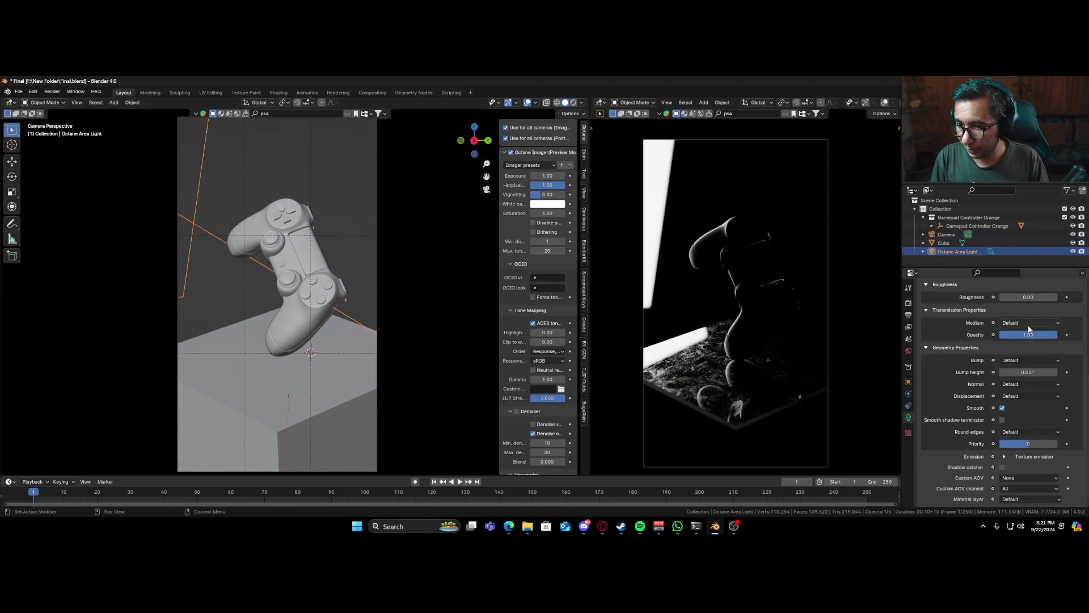
left_click_drag(1047, 335, 1002, 335)
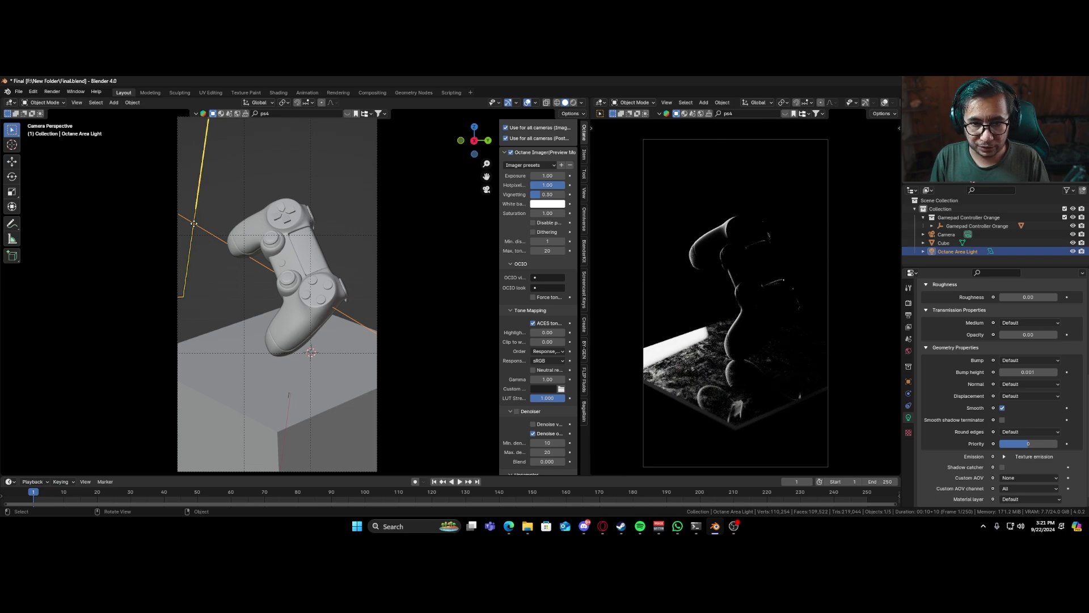
key("g")
key("z")
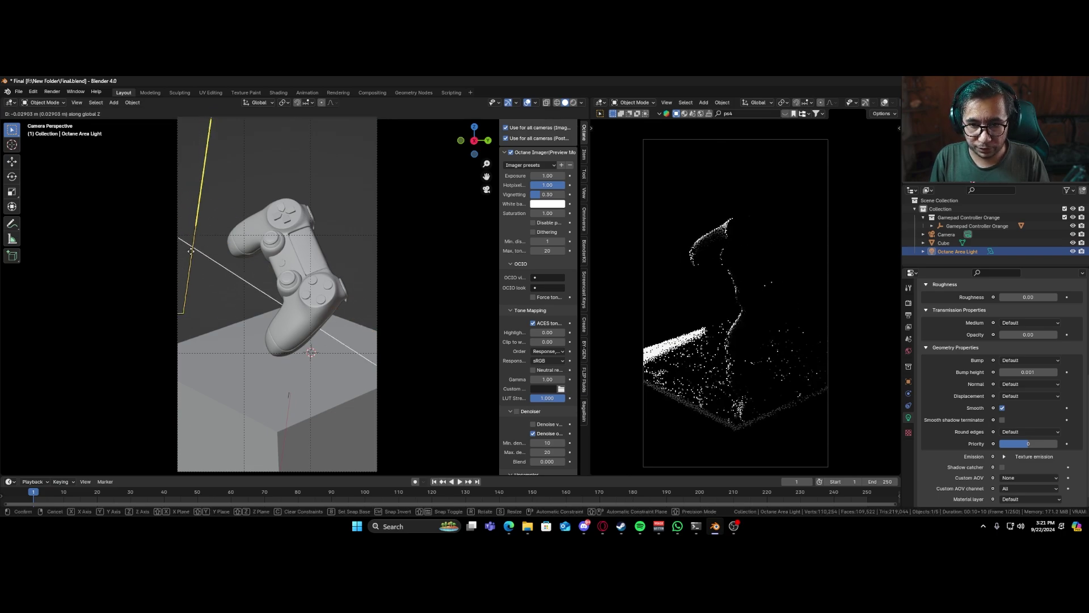
left_click(400, 286)
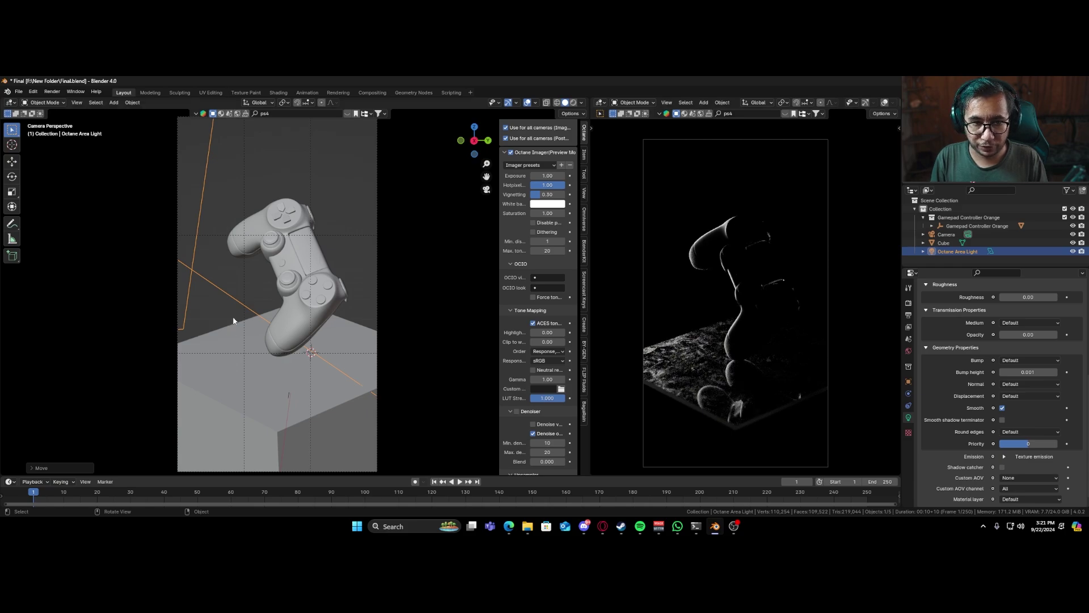
scroll(249, 298, "down", 2)
middle_click_drag(249, 298, 354, 272)
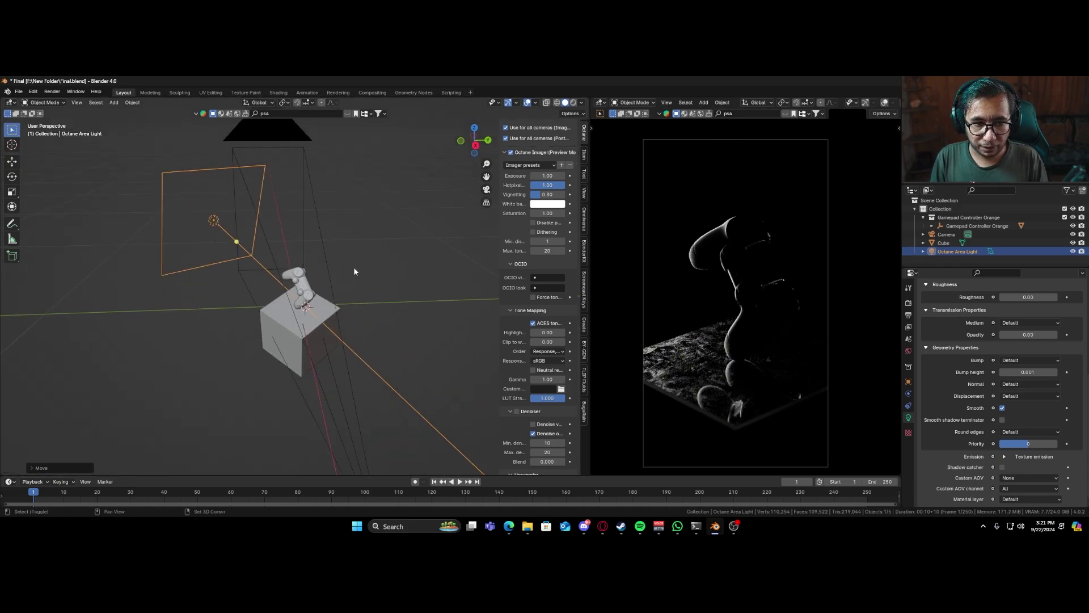
- Duplicate the light in place and rotate the copy around Z about the 3D cursor
key("shift+d")
key("Escape")
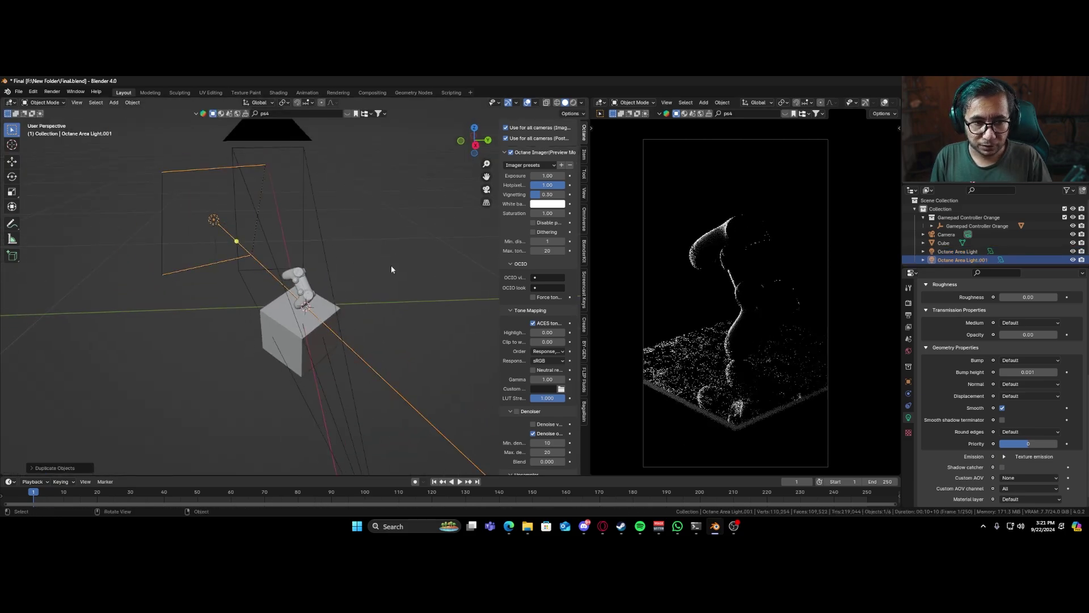
left_click(282, 104)
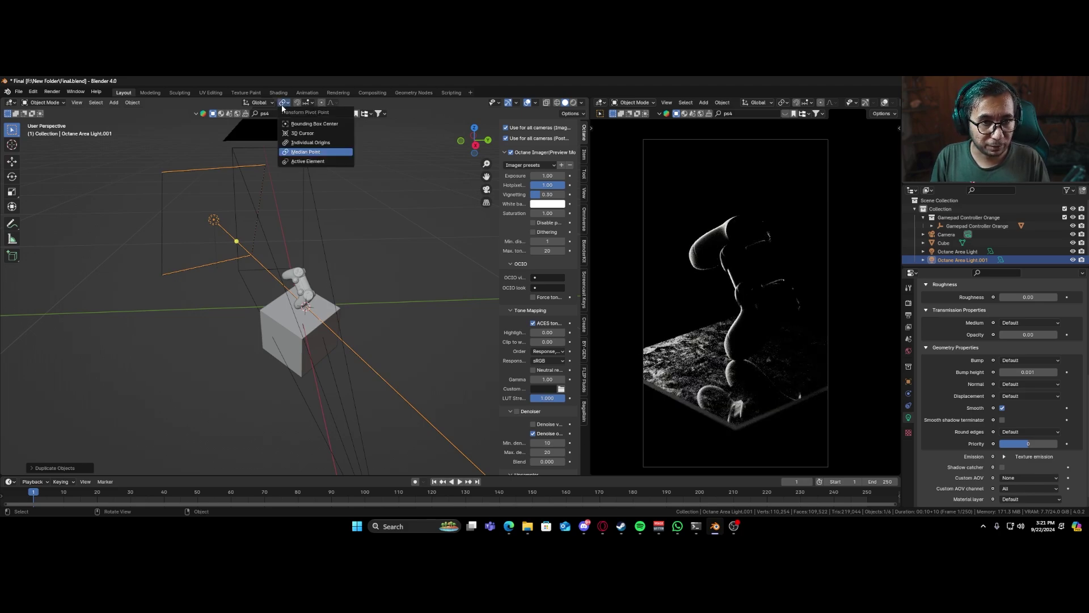
left_click(309, 134)
key("r")
key("z")
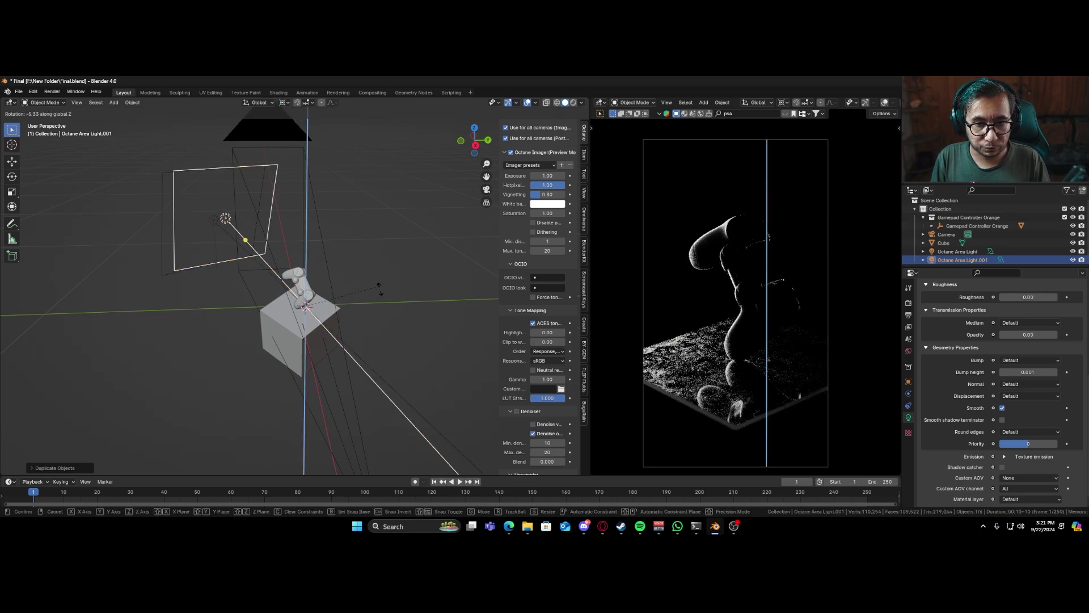
- Confirm the first copy's placement, then duplicate the light again and tilt it about Y
left_click(314, 333)
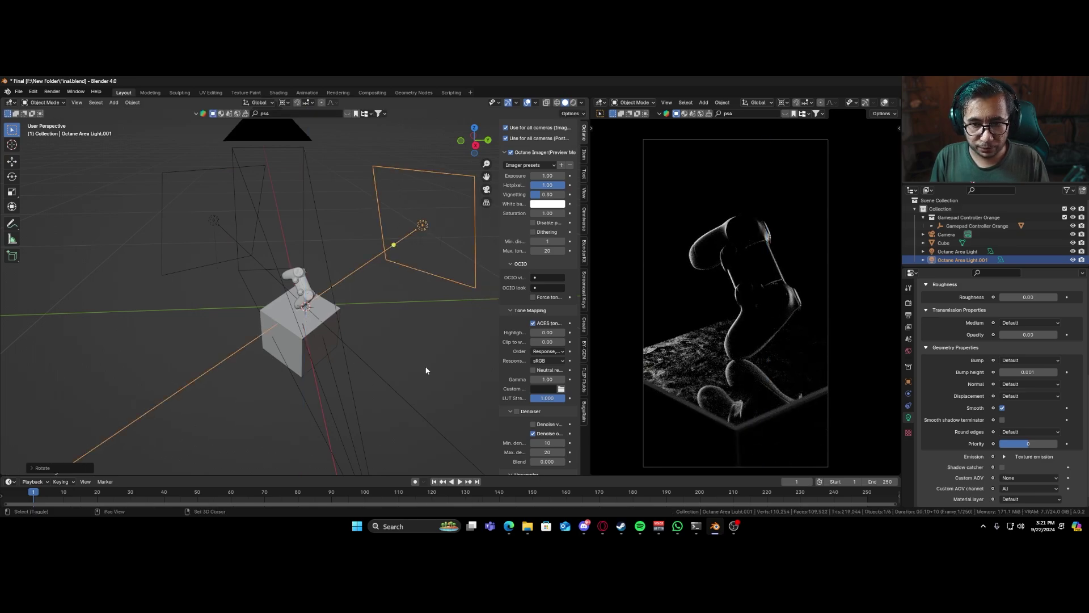
key("shift+d")
key("r")
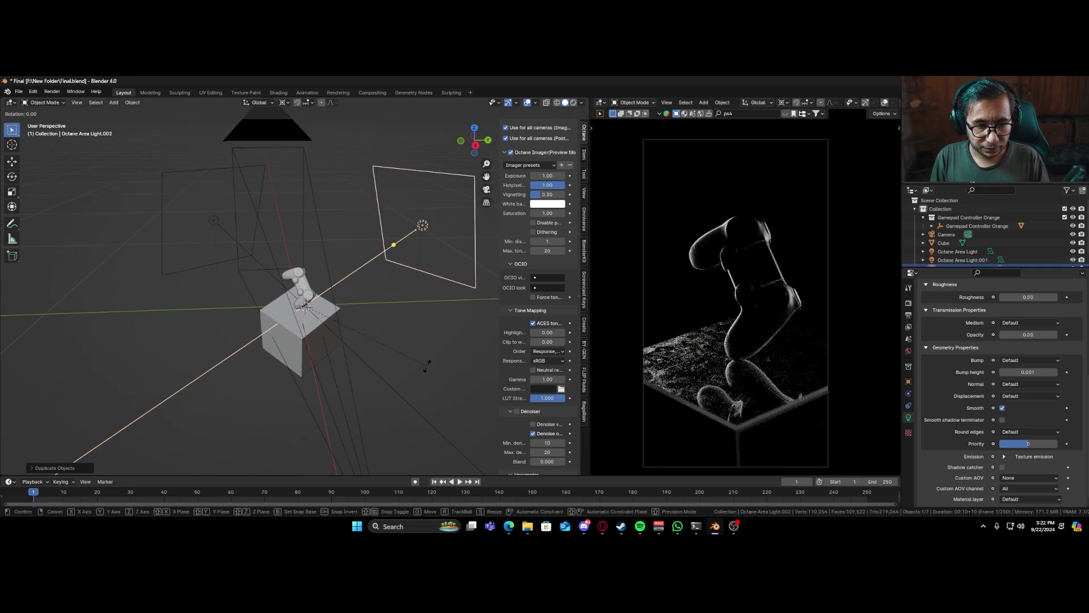
key("y")
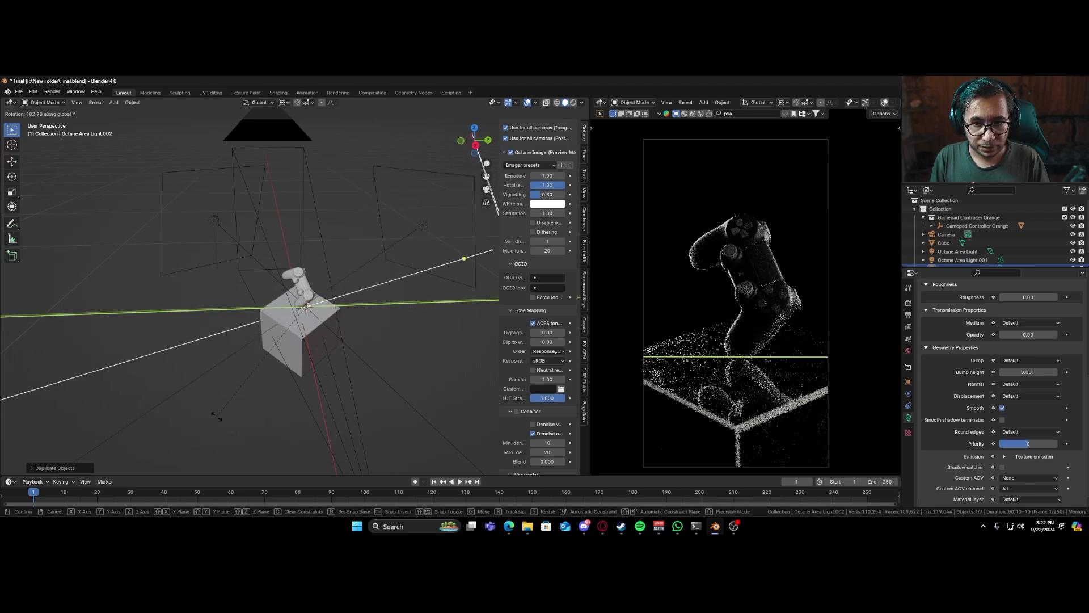
left_click(333, 391)
- Turn the third light around Z and push it along its local axis
key("r")
key("z")
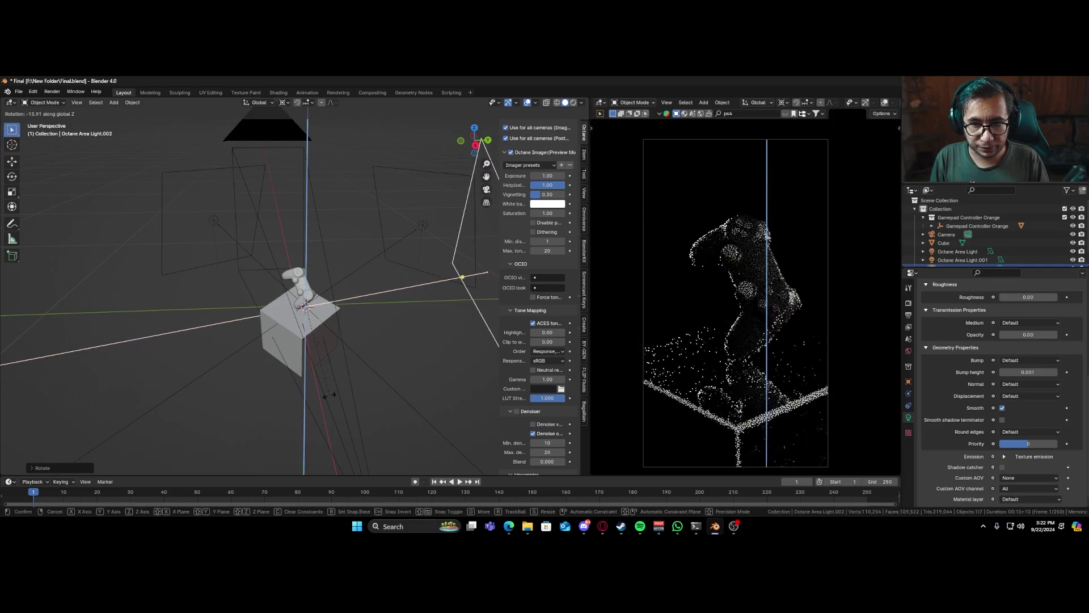
left_click(329, 394)
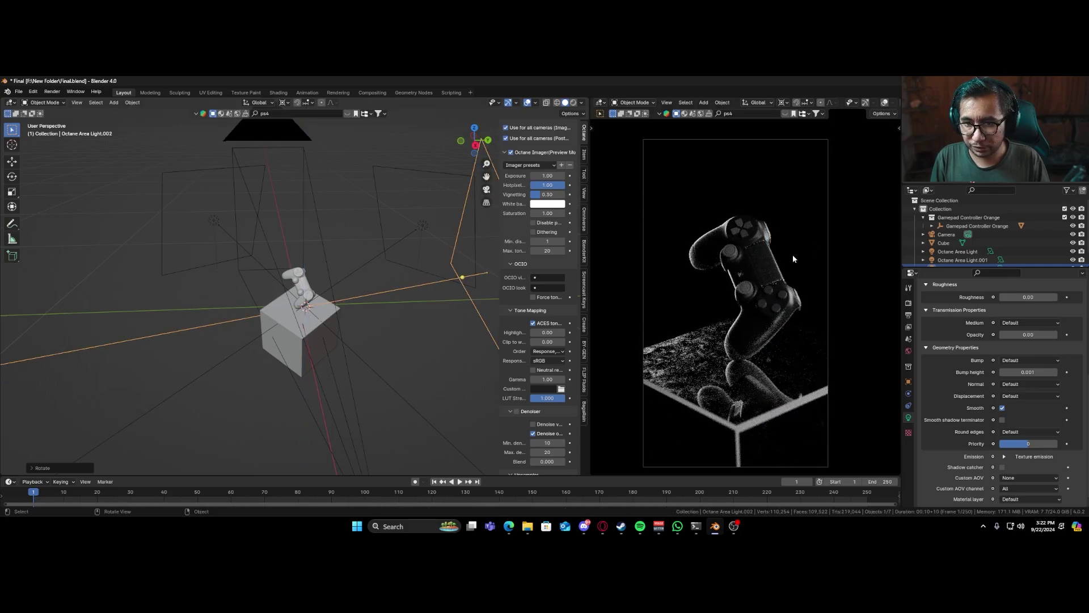
key("g")
key("z")
key("z")
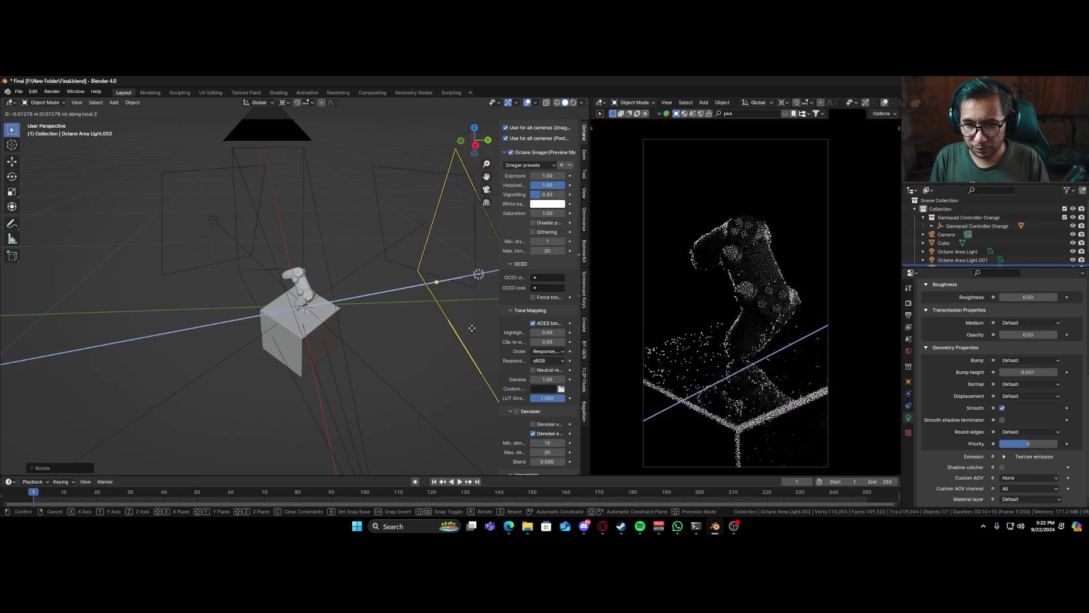
left_click(474, 330)
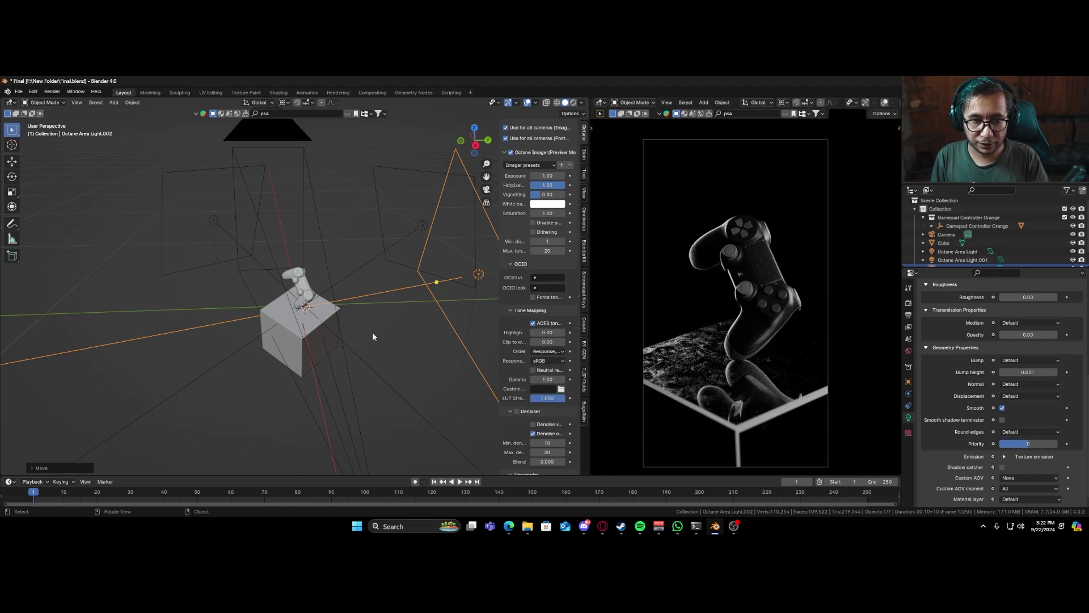
- Look through the camera and move the camera vertically to a new height
key("KP_0")
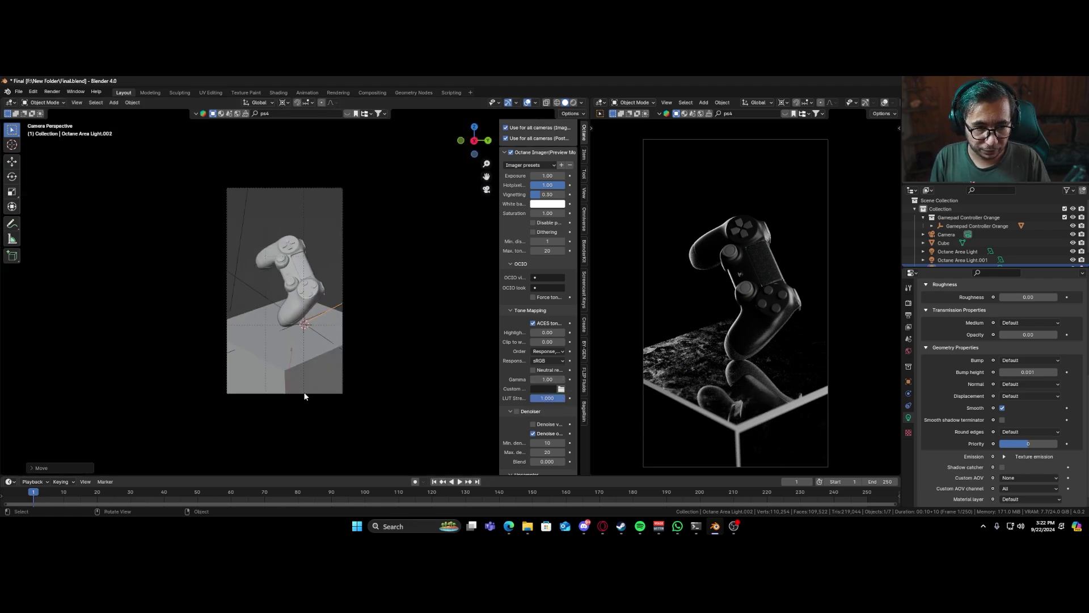
left_click(304, 394)
key("g")
key("z")
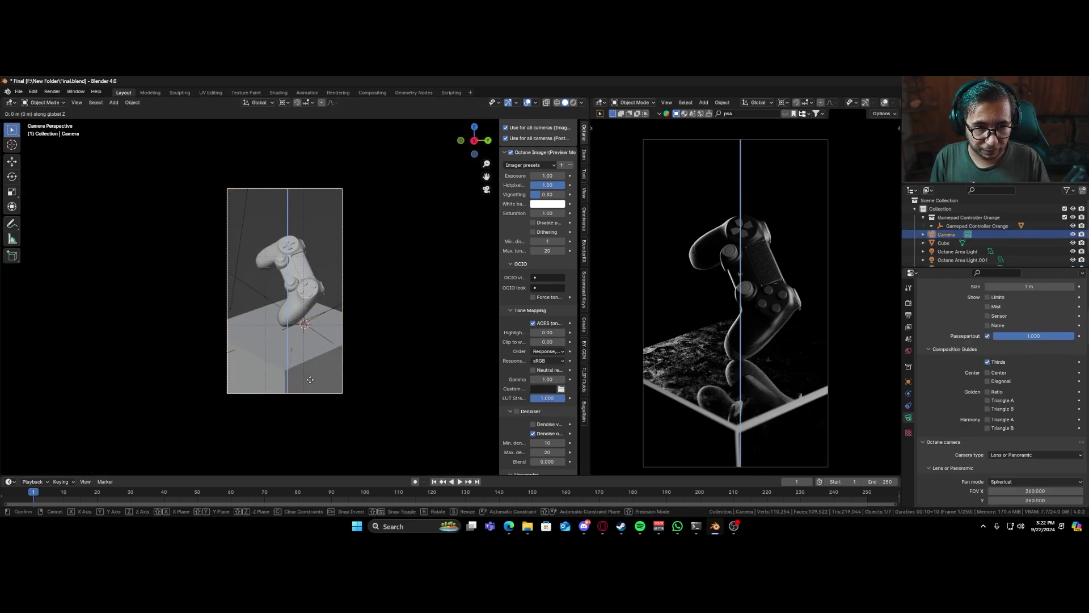
left_click(316, 381)
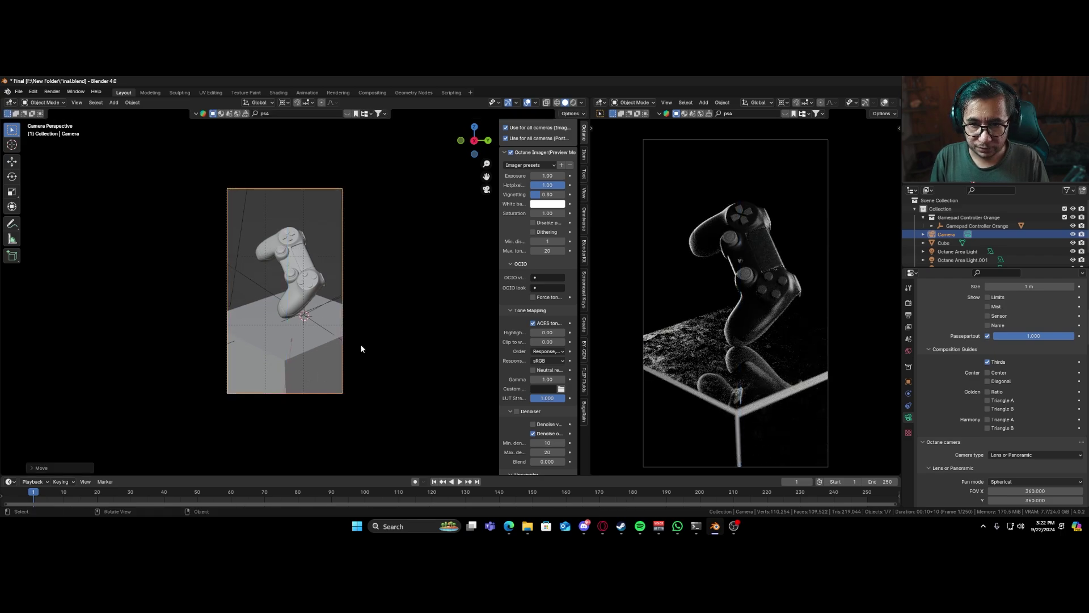
- Select the cube and switch the left editor to the Shader Editor
left_click(357, 361)
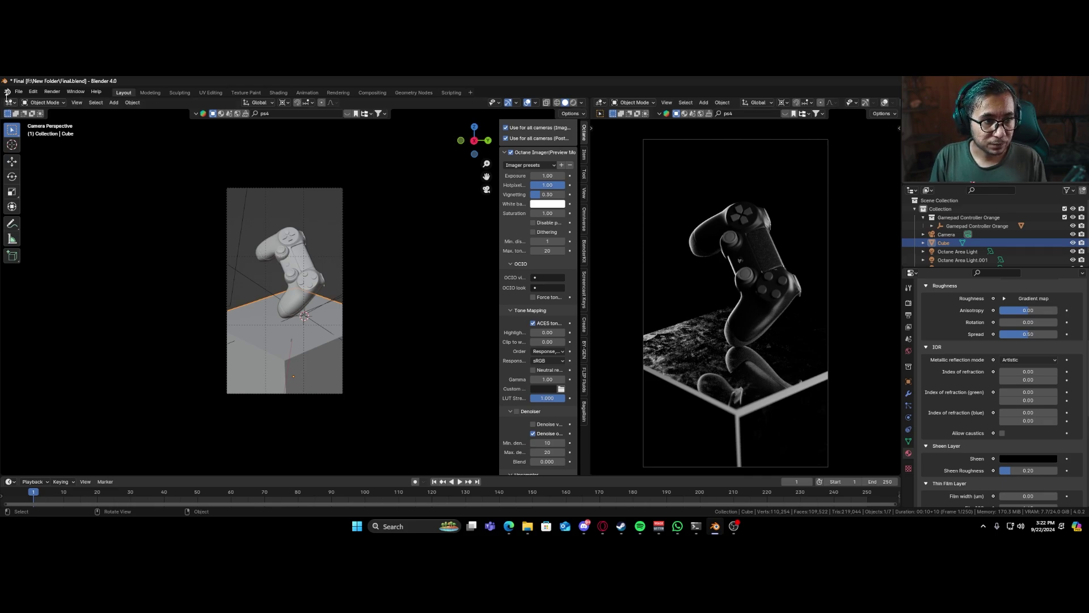
left_click(10, 103)
left_click(10, 103)
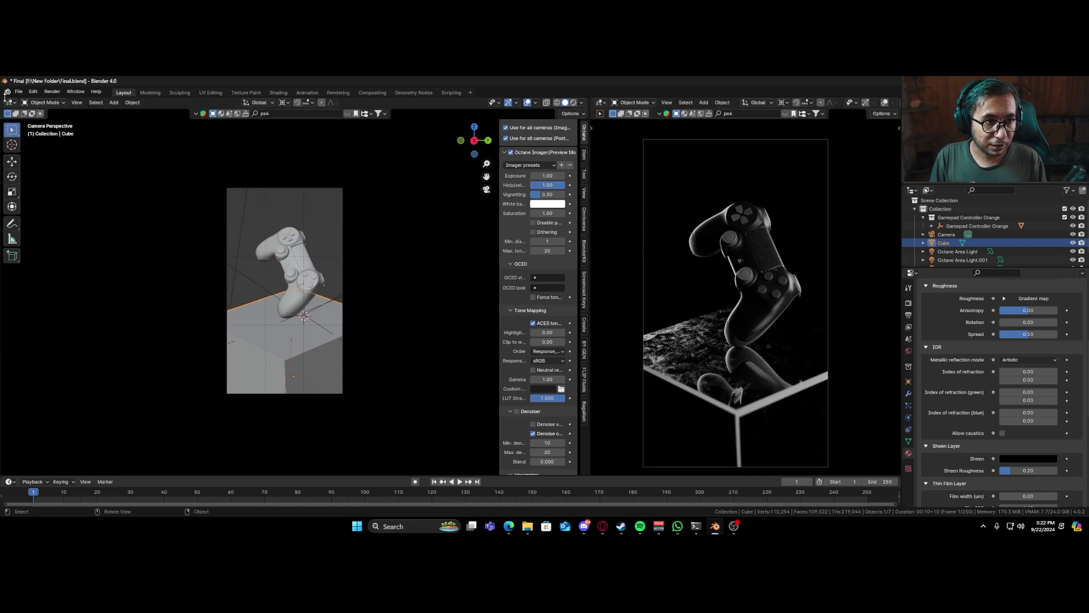
left_click(9, 103)
left_click(45, 200)
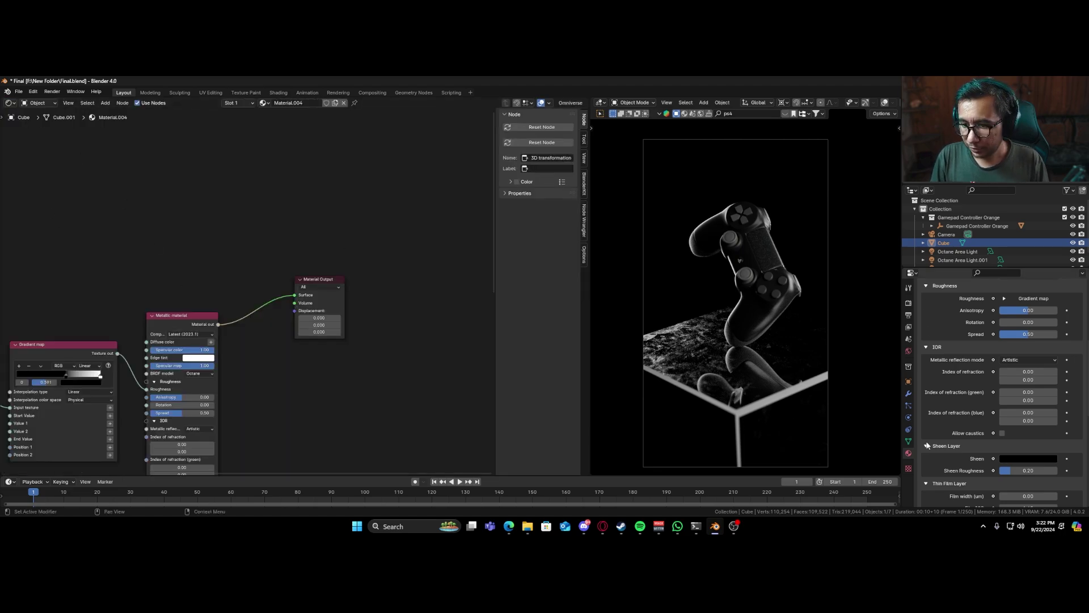
- Create a new material in the cube's empty second material slot
scroll(964, 408, "up", 8)
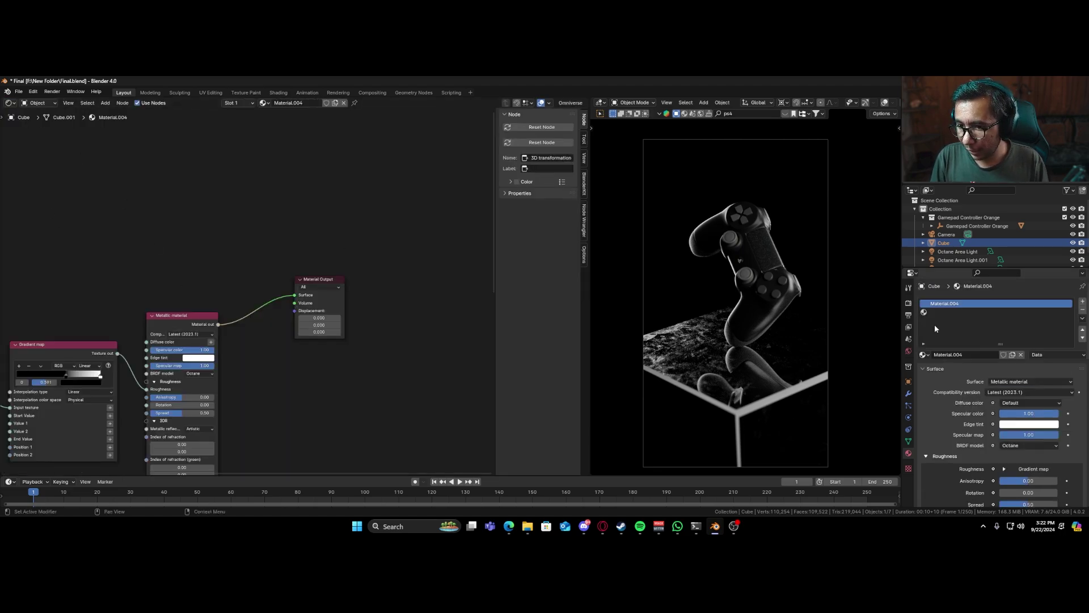
left_click(931, 313)
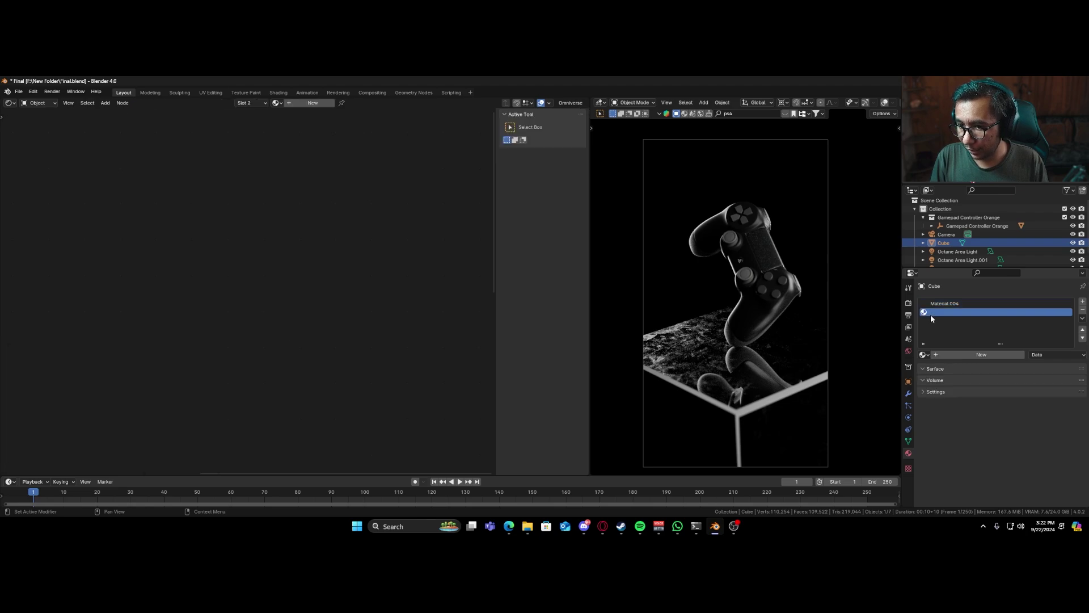
left_click(967, 357)
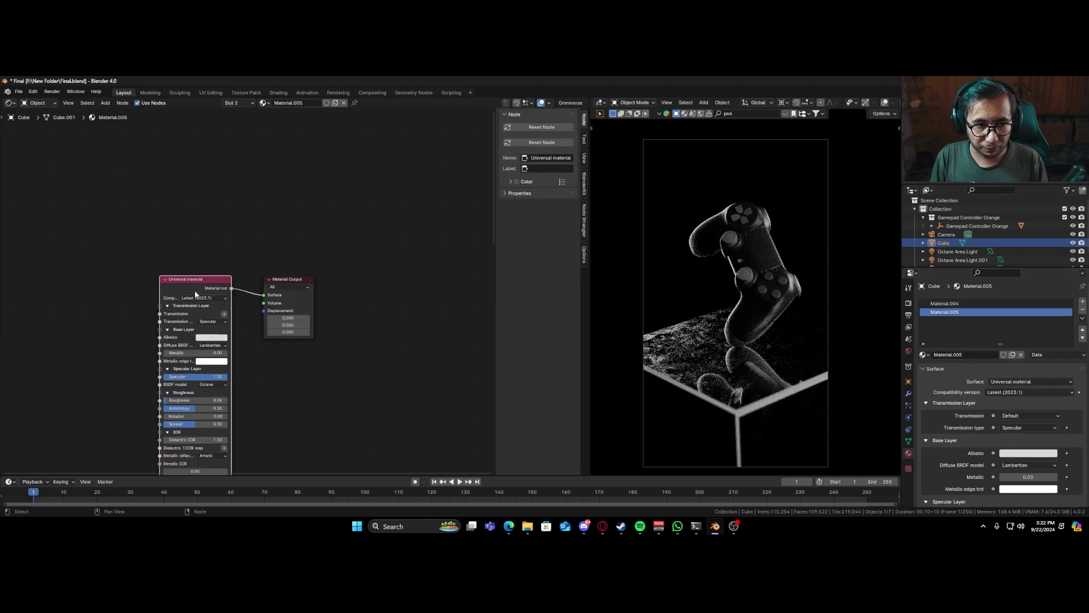
left_click(195, 295)
- Replace the default shader with a Diffuse material node wired into the output's Surface
key("x")
key("shift+a")
left_click(195, 291)
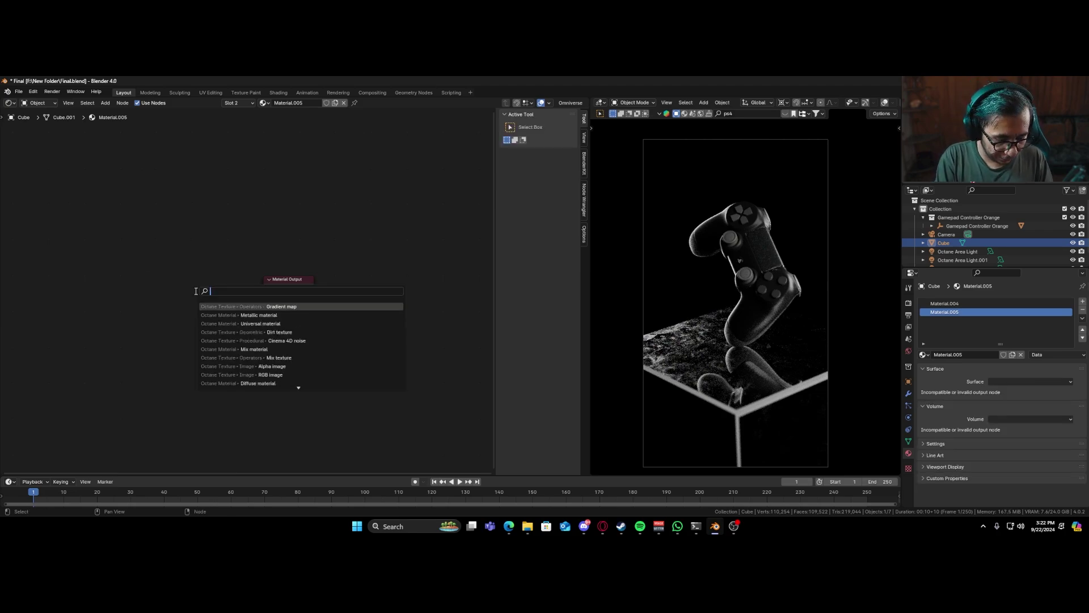
type("diffuse")
key("Return")
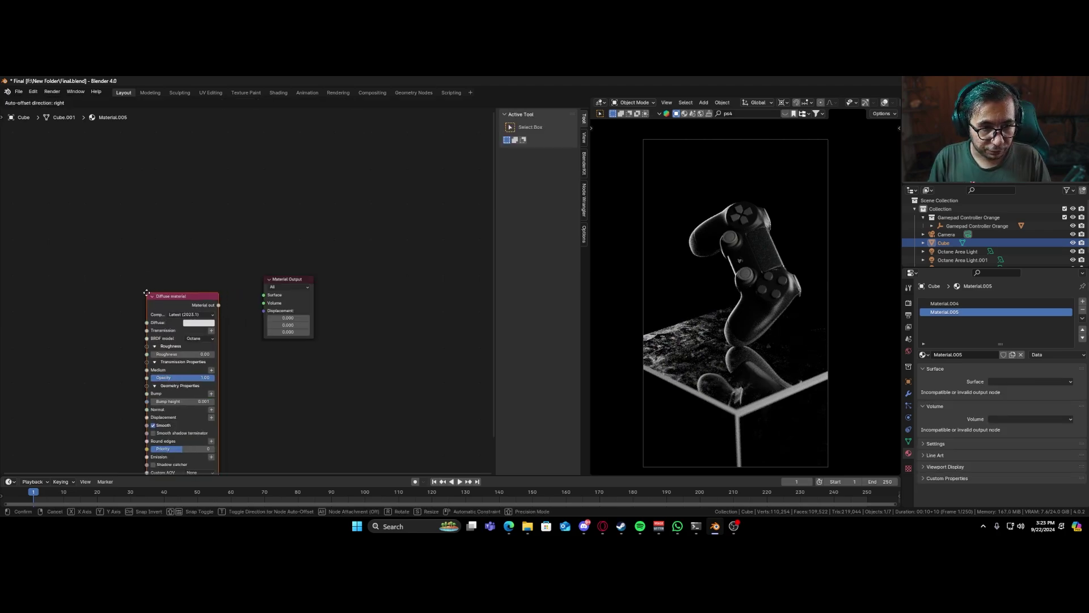
left_click(138, 265)
left_click(138, 265, "ctrl+shift")
scroll(150, 363, "up", 1)
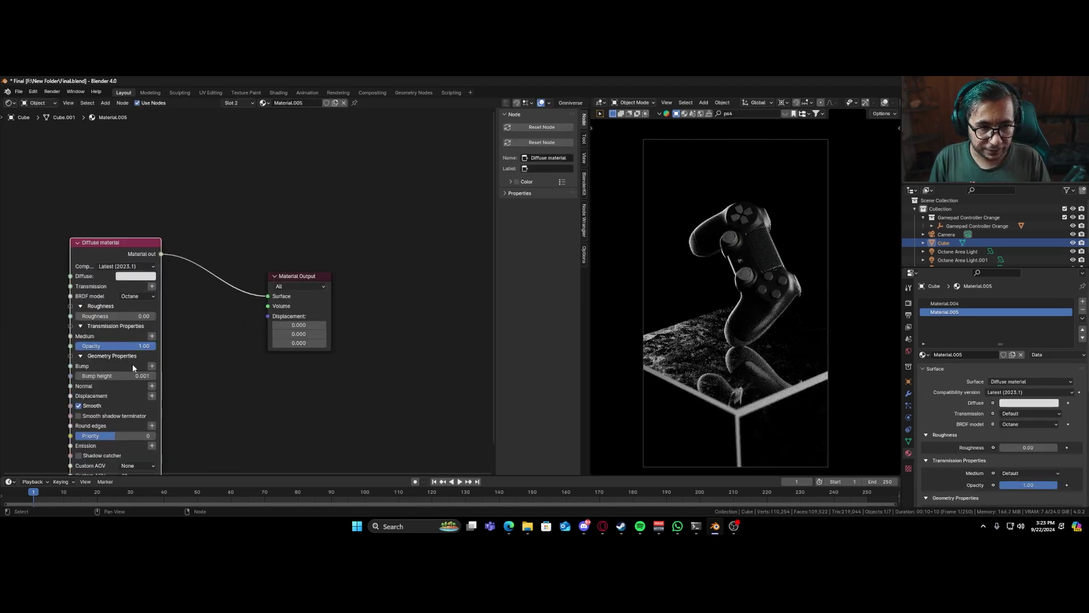
middle_click_drag(168, 344, 295, 261)
scroll(294, 261, "up", 1)
key("shift+a")
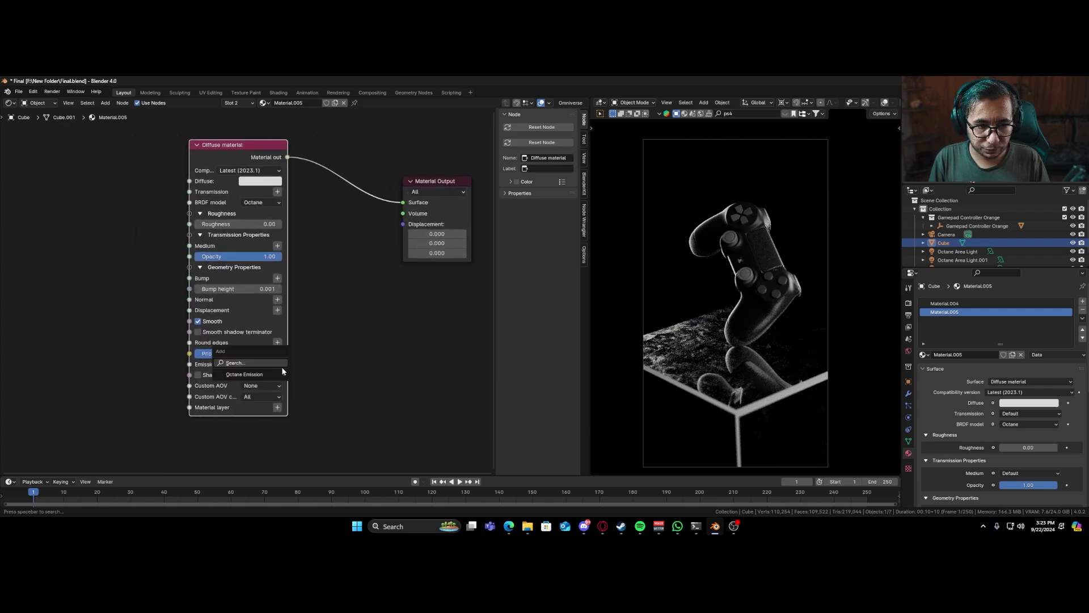
mouse_move(275, 375)
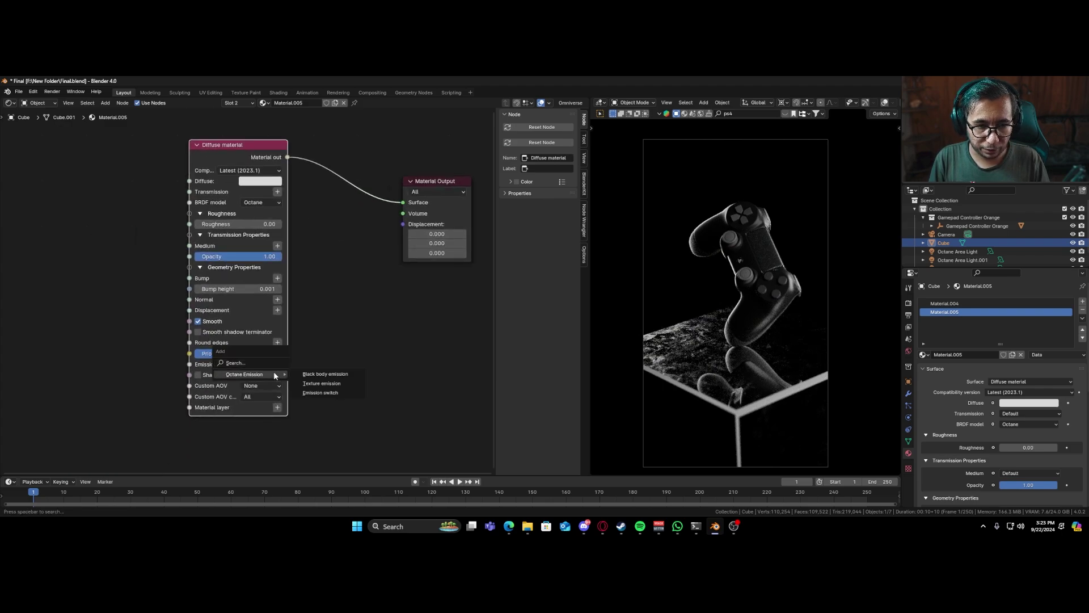
- Add a Texture emission to the Diffuse Emission, coloured H 0.574, S 0.666, V 0.107
left_click(329, 386)
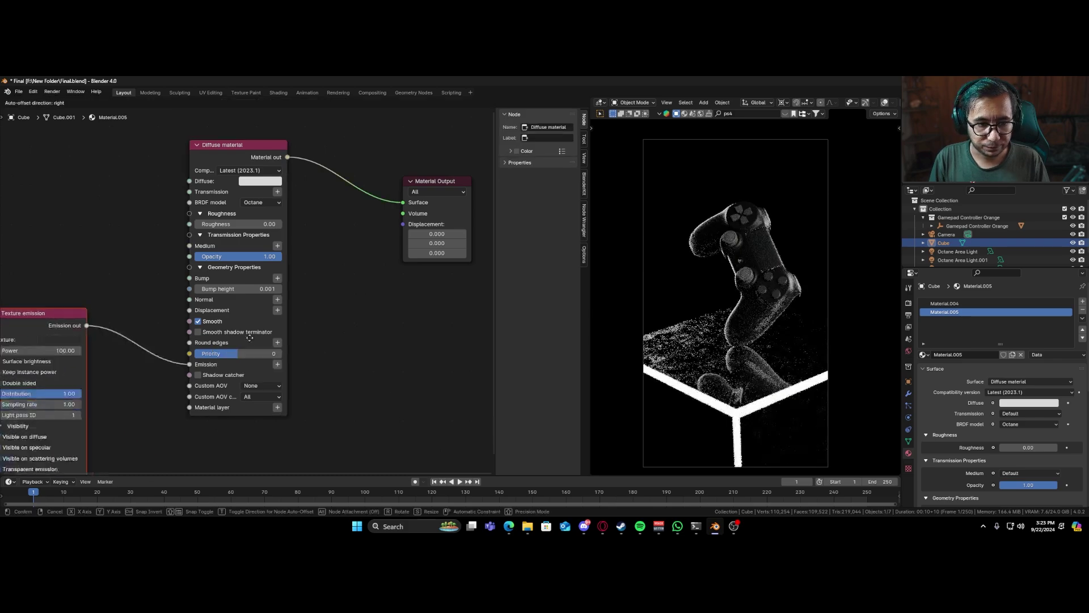
left_click(298, 236)
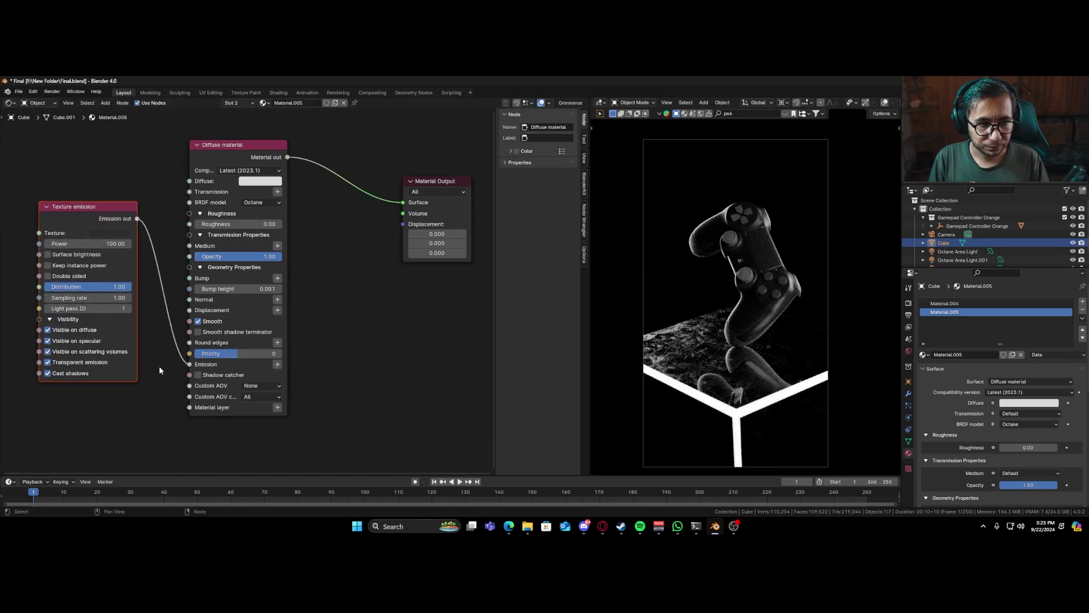
scroll(165, 357, "up", 2)
left_click(233, 231)
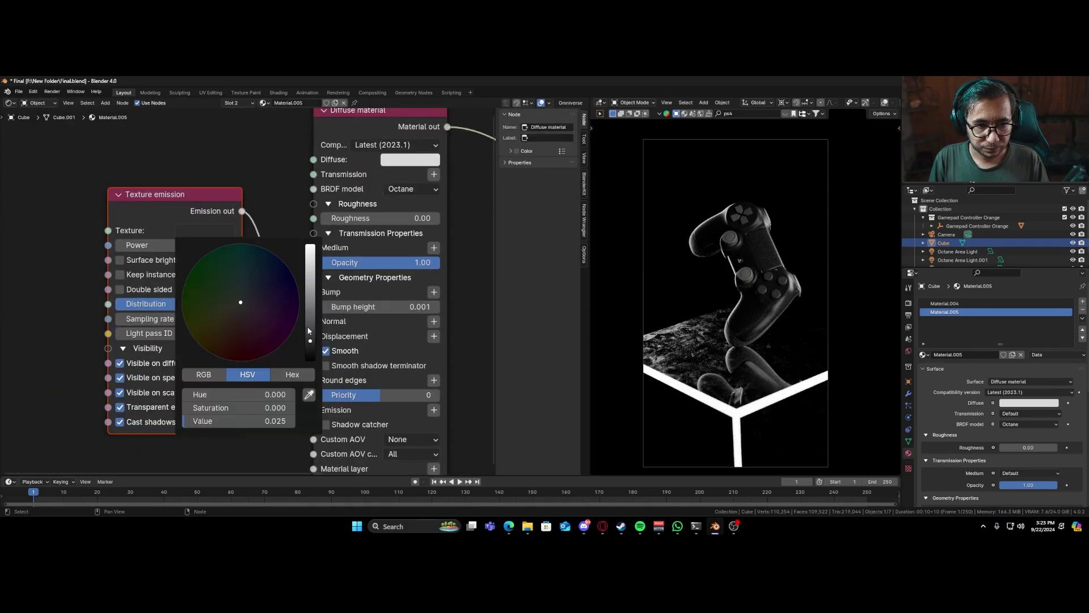
left_click_drag(309, 333, 309, 319)
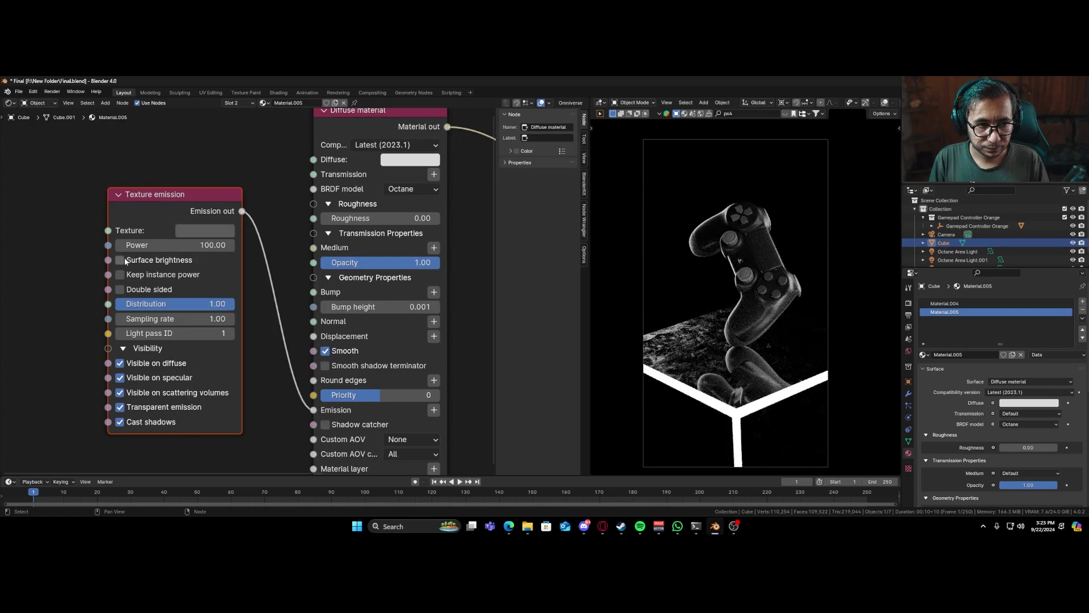
left_click(206, 231)
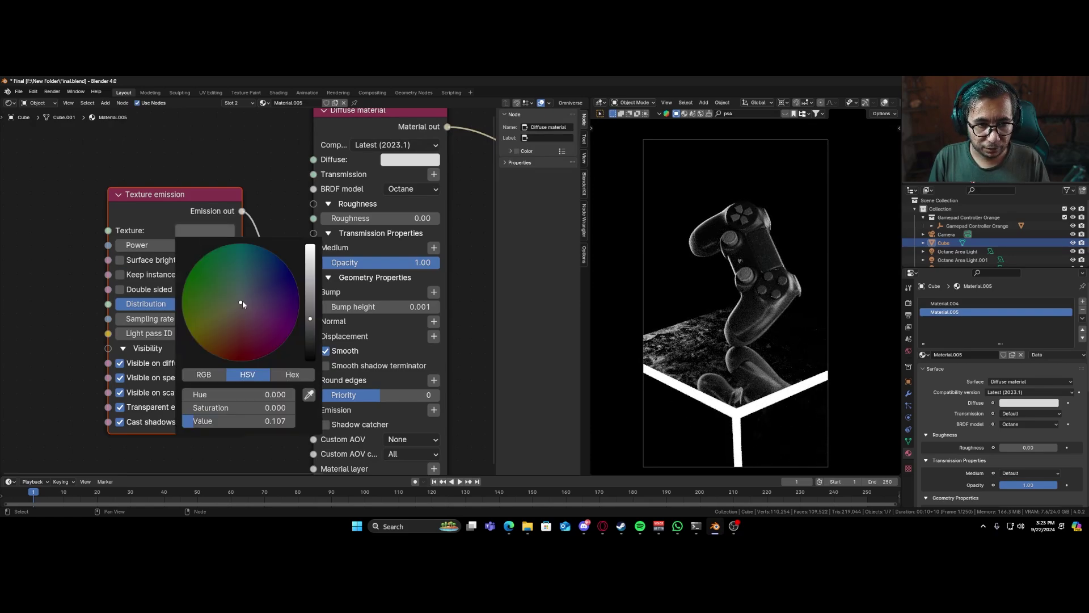
left_click_drag(243, 302, 250, 279)
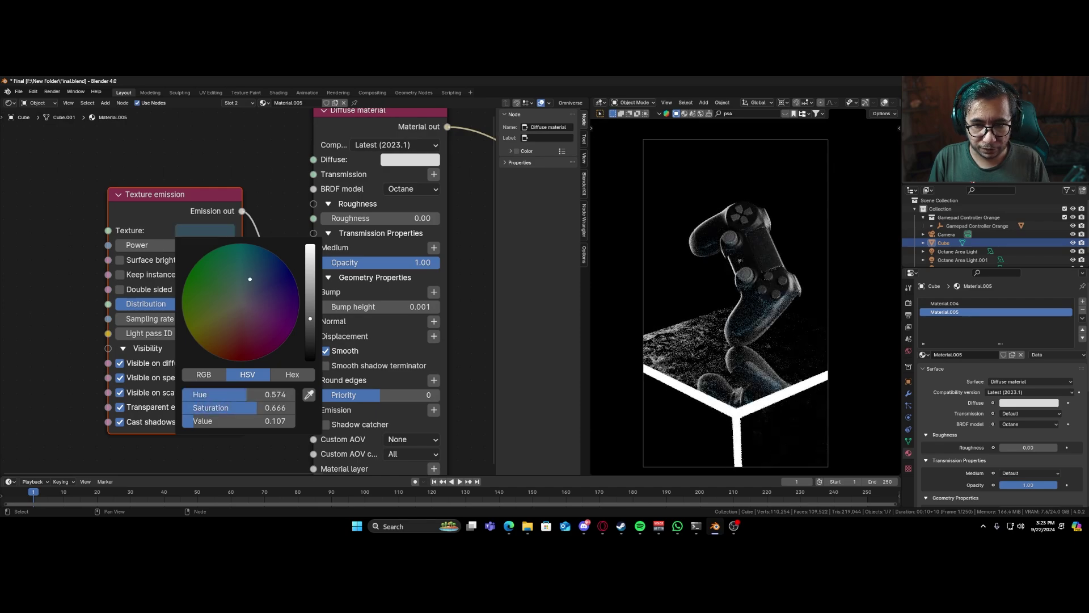
scroll(284, 189, "down", 4)
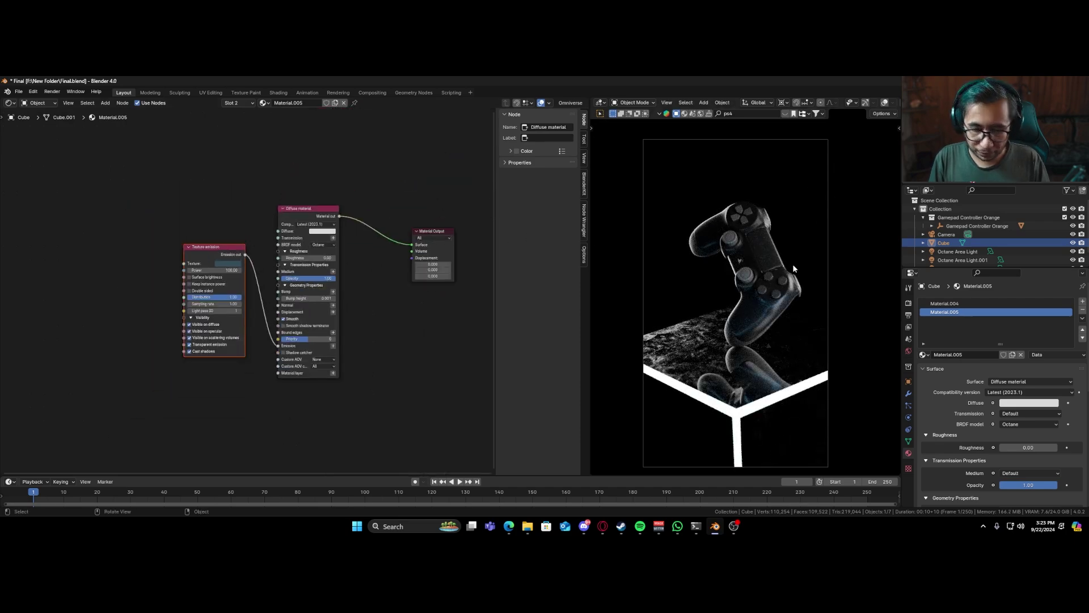
- Enable Octane post-processing and set Bloom power to about 10, then hide the sidebar
key("n")
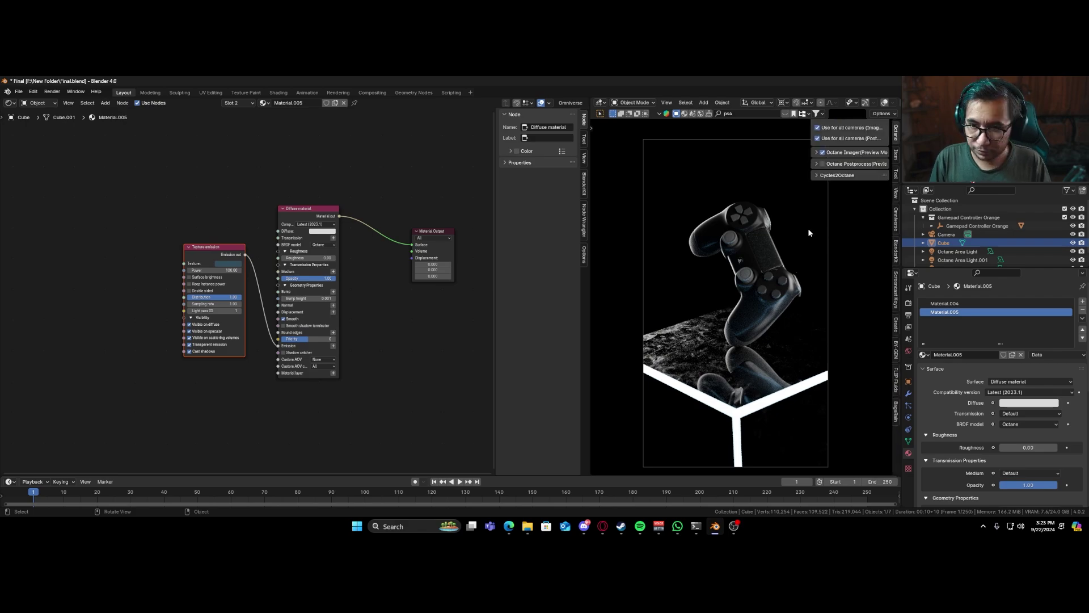
left_click(823, 164)
left_click(817, 164)
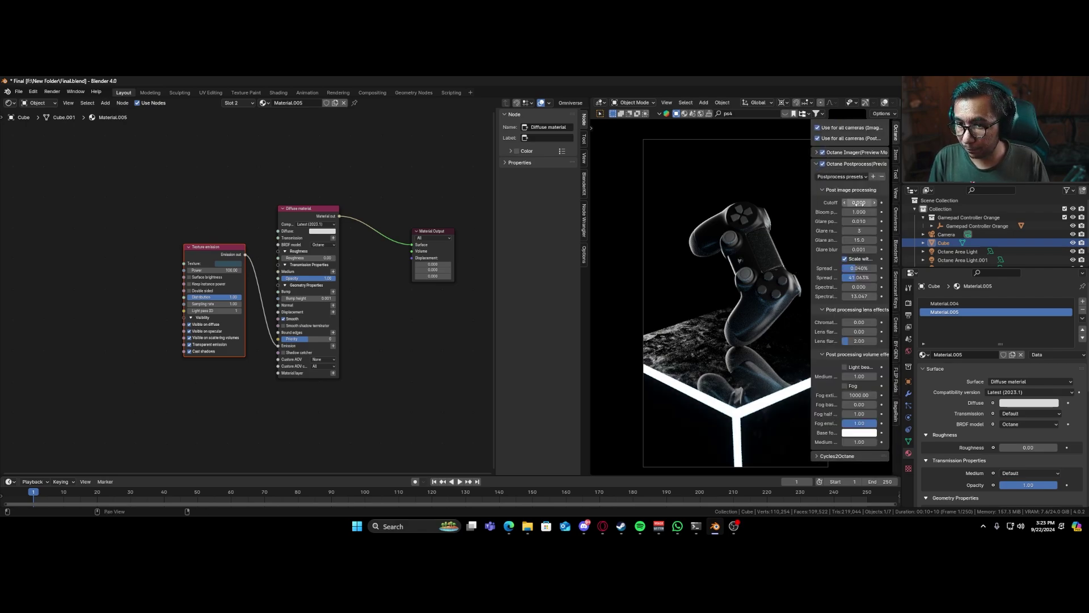
mouse_move(859, 212)
left_mouse_down()
mouse_move(873, 212)
mouse_move(850, 212)
mouse_move(893, 212)
mouse_move(873, 212)
left_mouse_up()
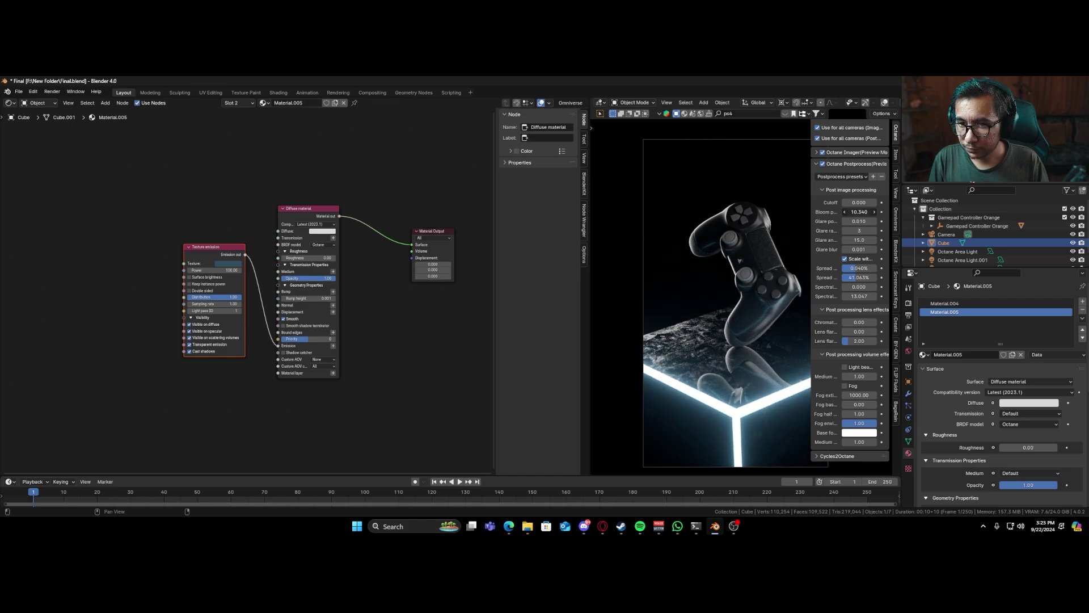
left_click_drag(859, 212, 855, 212)
key("n")
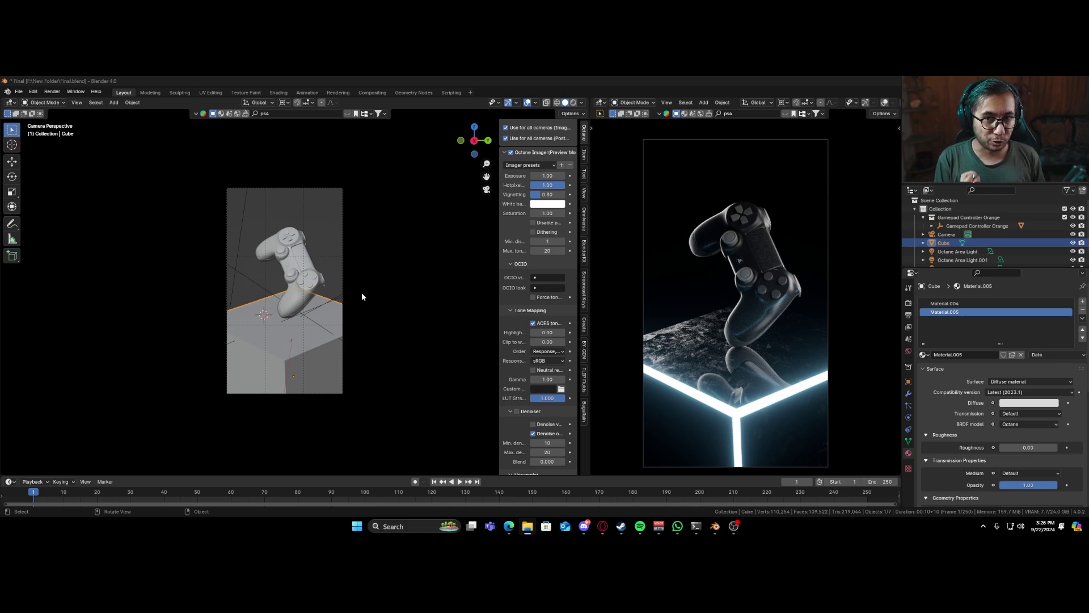
- Snap the 3D cursor to the selected controller
right_click(295, 319)
mouse_move(295, 318)
left_click(312, 213)
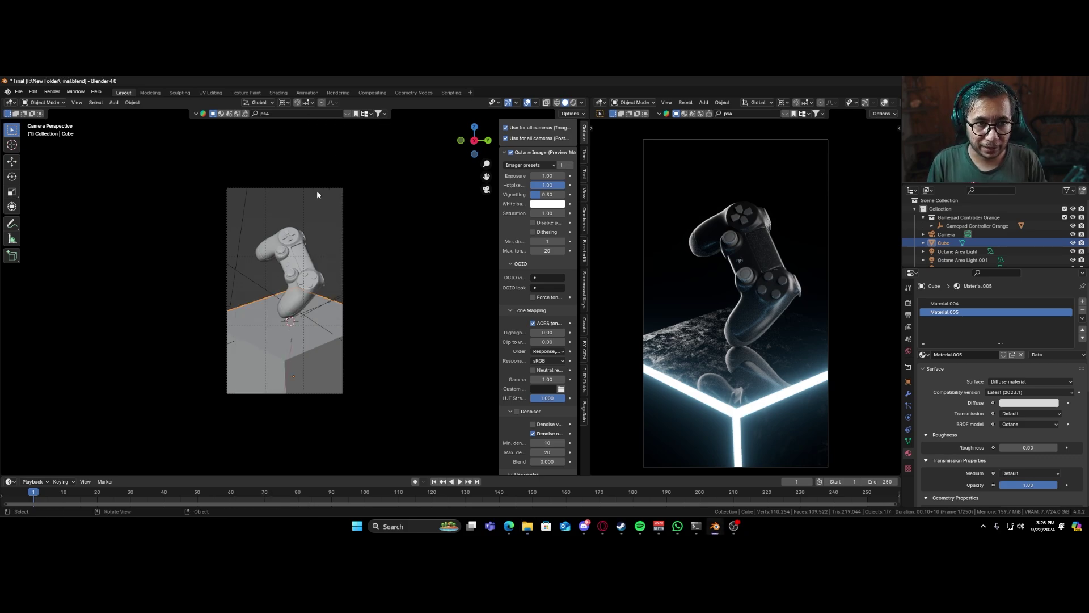
key("shift+a")
mouse_move(307, 295)
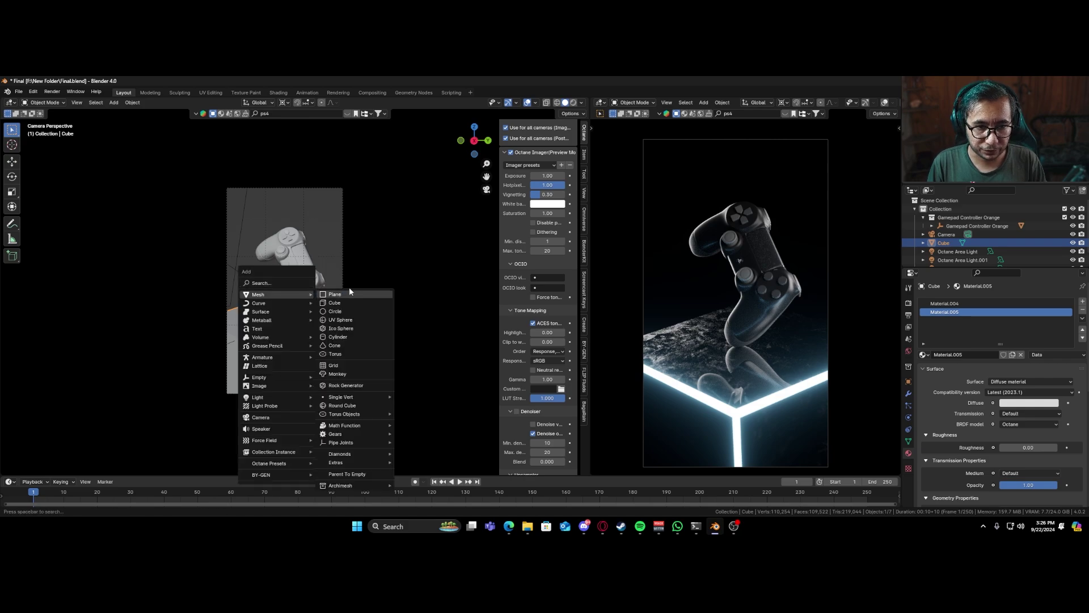
key("Escape")
- Add a plane and stand it upright, rotated 90° about X
left_click(341, 303)
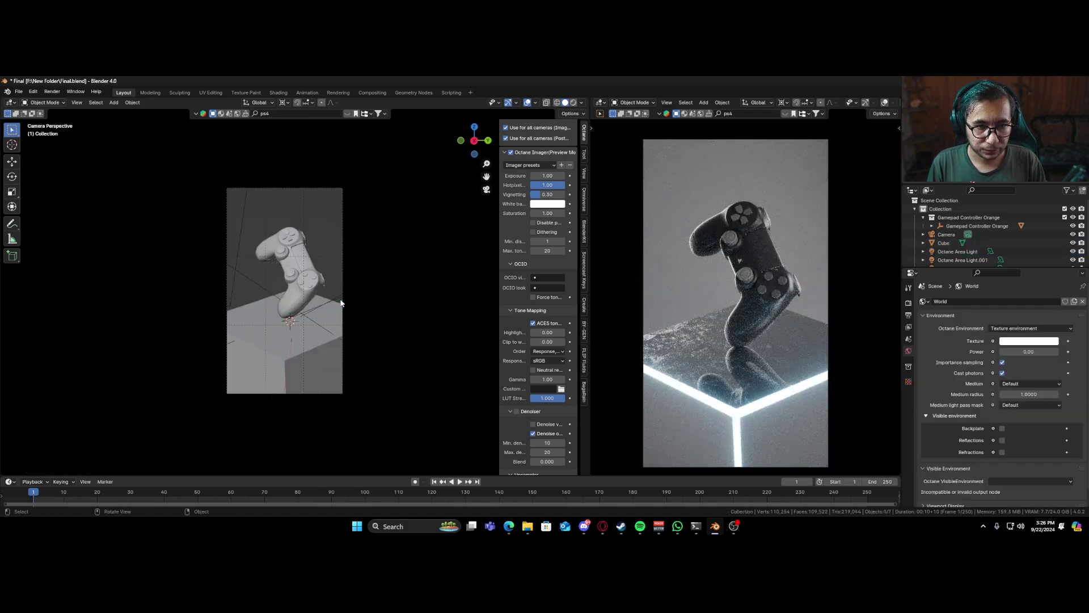
key("shift+a")
mouse_move(341, 303)
left_click(375, 299)
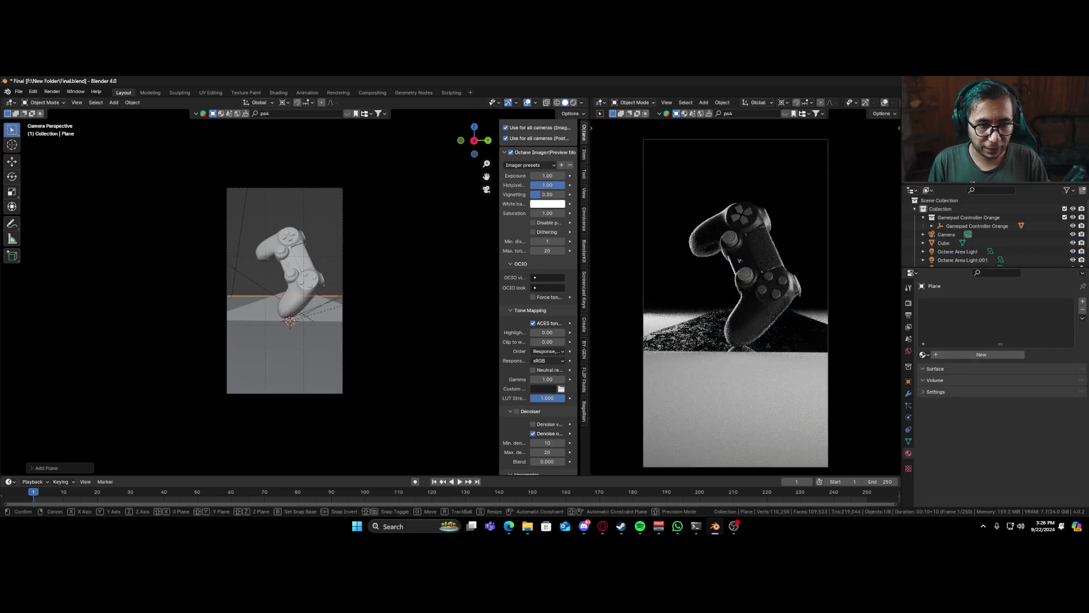
key("r")
type("x")
type("90")
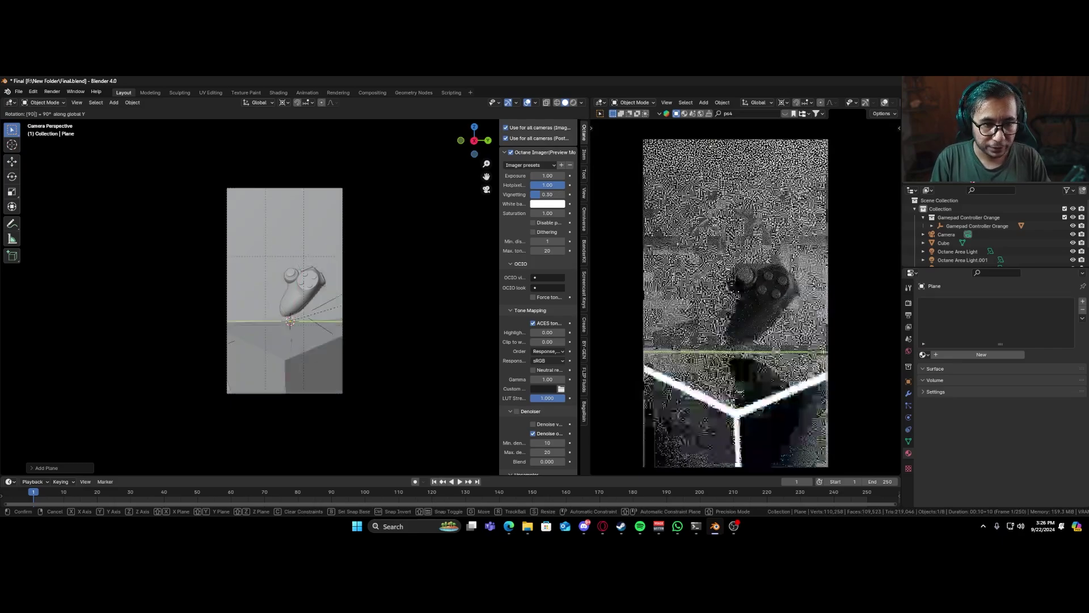
key("Return")
- Slide the plane -1.762 m along X and split the 3D view into two stacked views
middle_click_drag(355, 306, 310, 319)
key("g")
key("x")
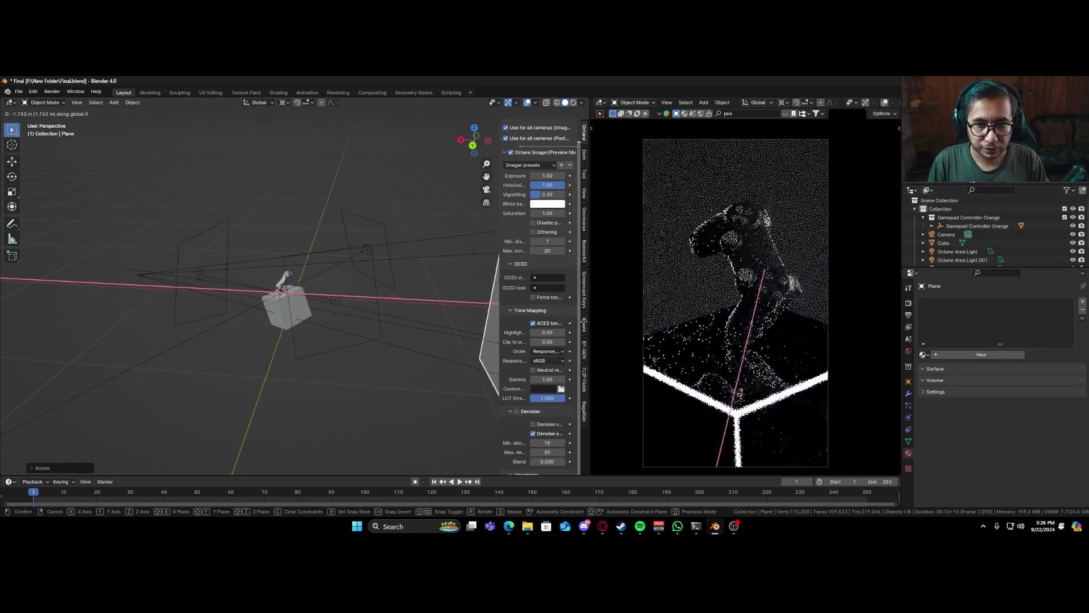
left_click(223, 304)
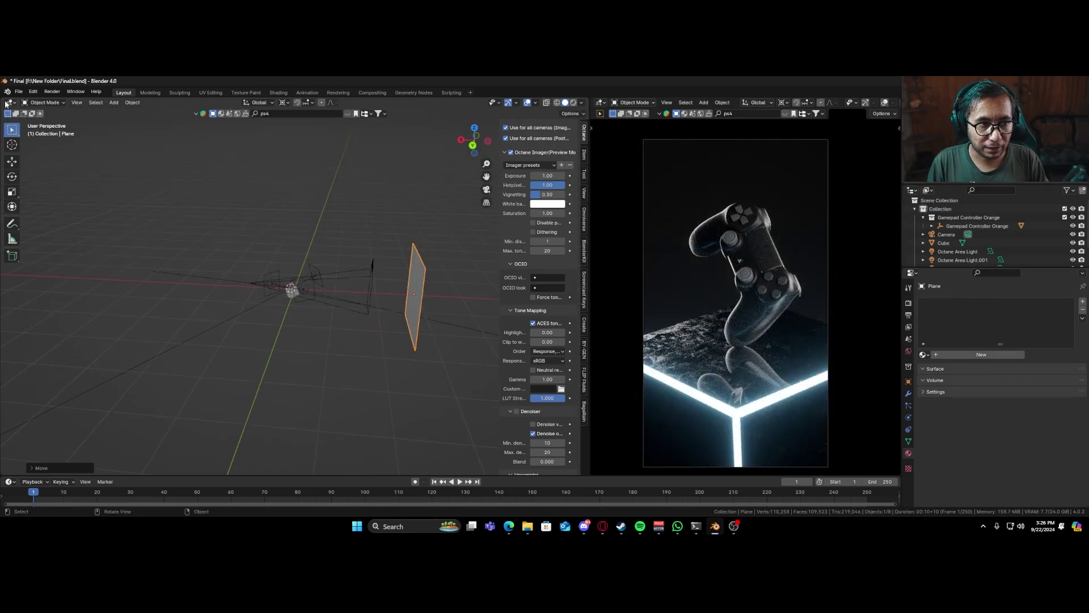
left_click_drag(6, 103, 85, 267)
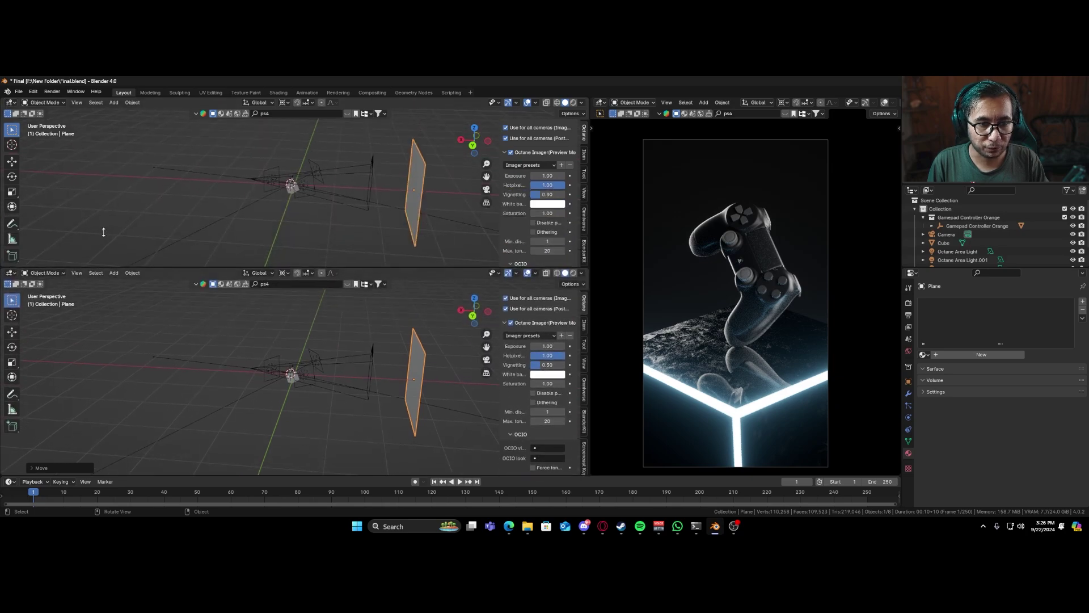
- Make the upper area a Shader Editor and give the plane Material.006 with only a Material Output node
left_click(8, 103)
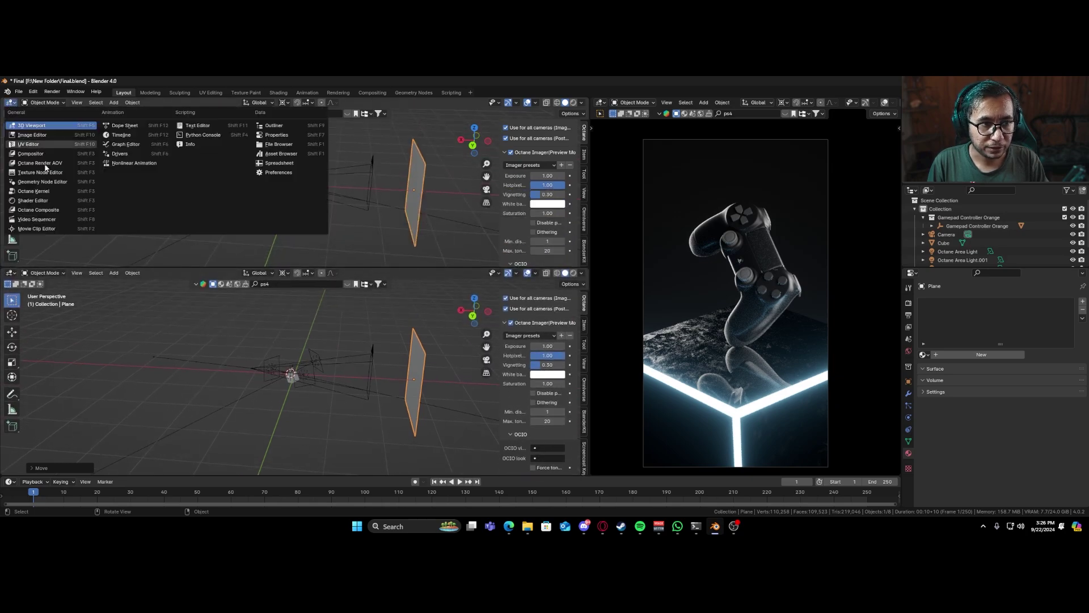
left_click(45, 199)
left_click(306, 103)
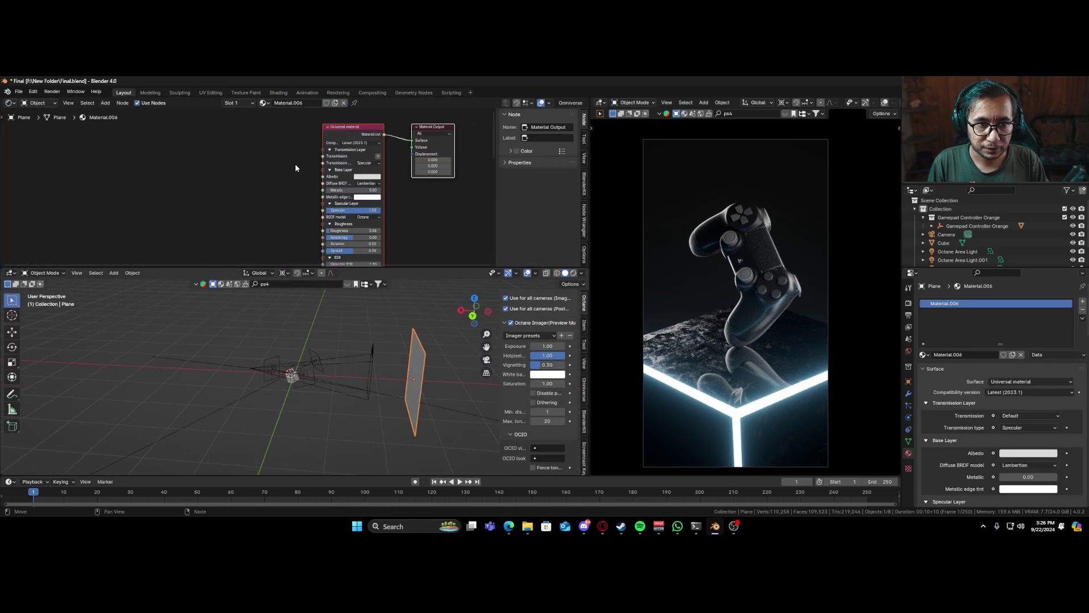
left_click(336, 139)
key("x")
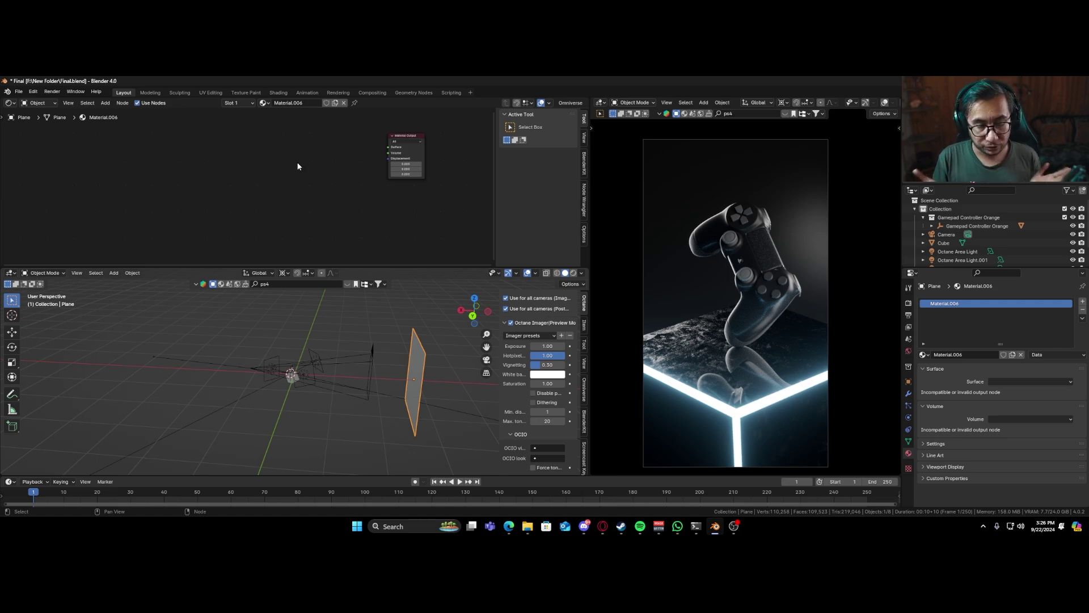
key("shift+a")
- Add a Diffuse material node with a Texture emission plugged into its emission input
type("s")
key("BackSpace")
type("diff")
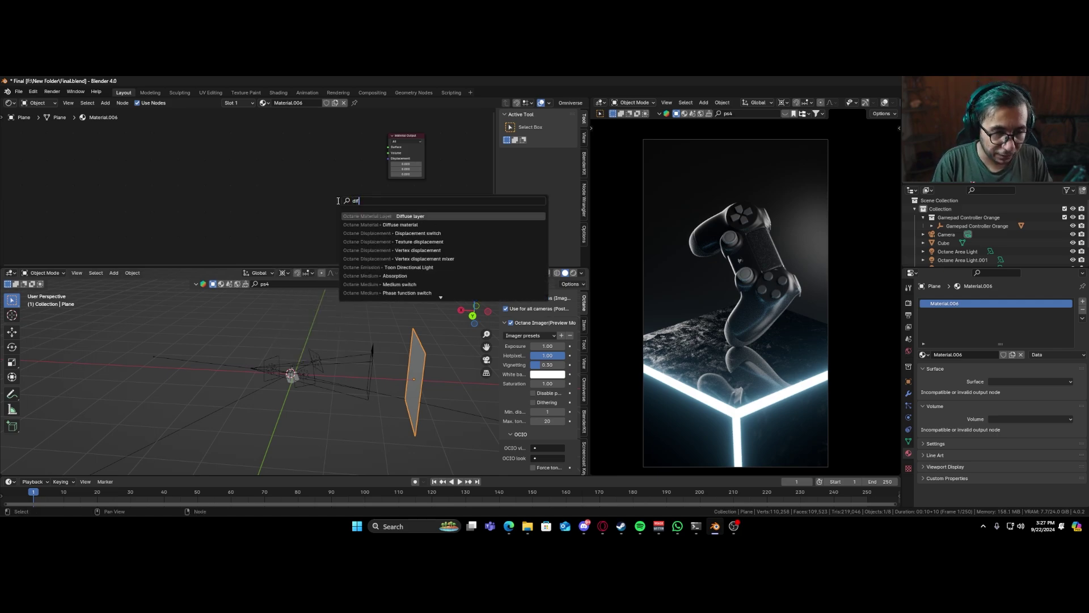
left_click(366, 225)
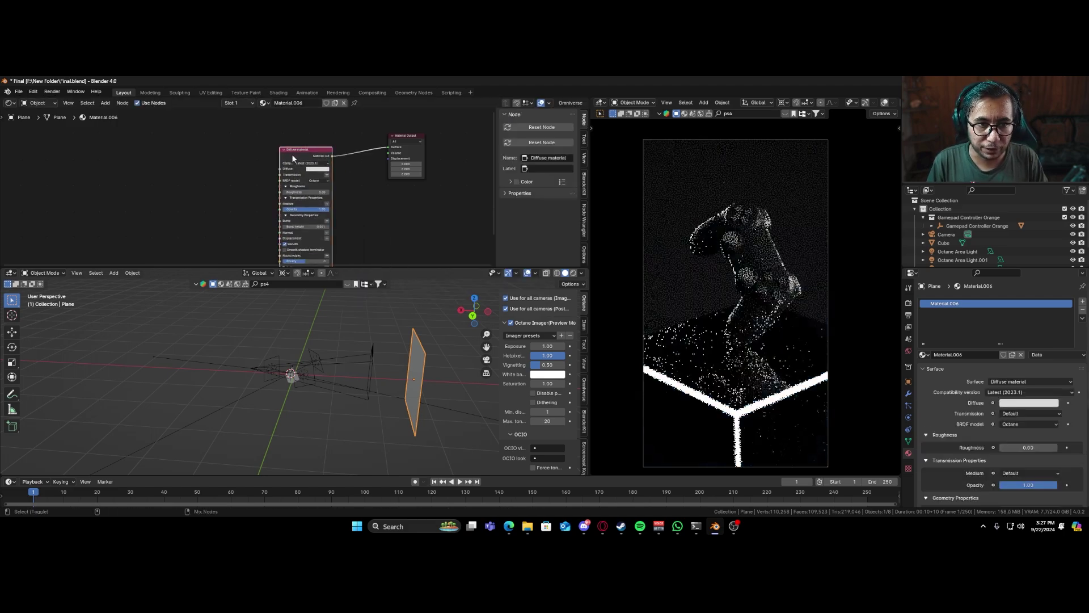
middle_click_drag(268, 218, 218, 169)
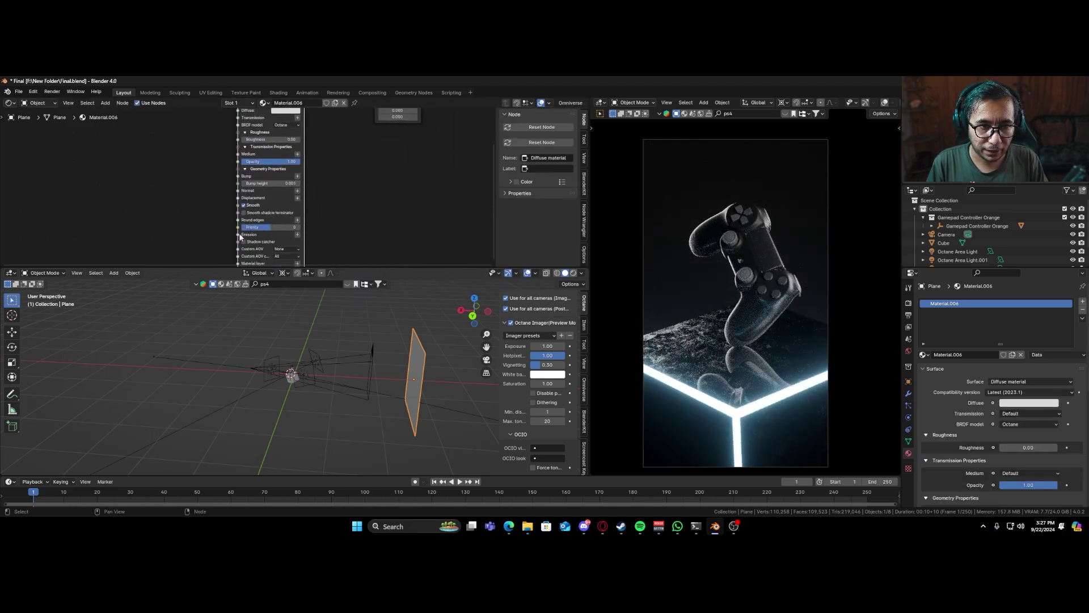
left_click(297, 235)
mouse_move(306, 246)
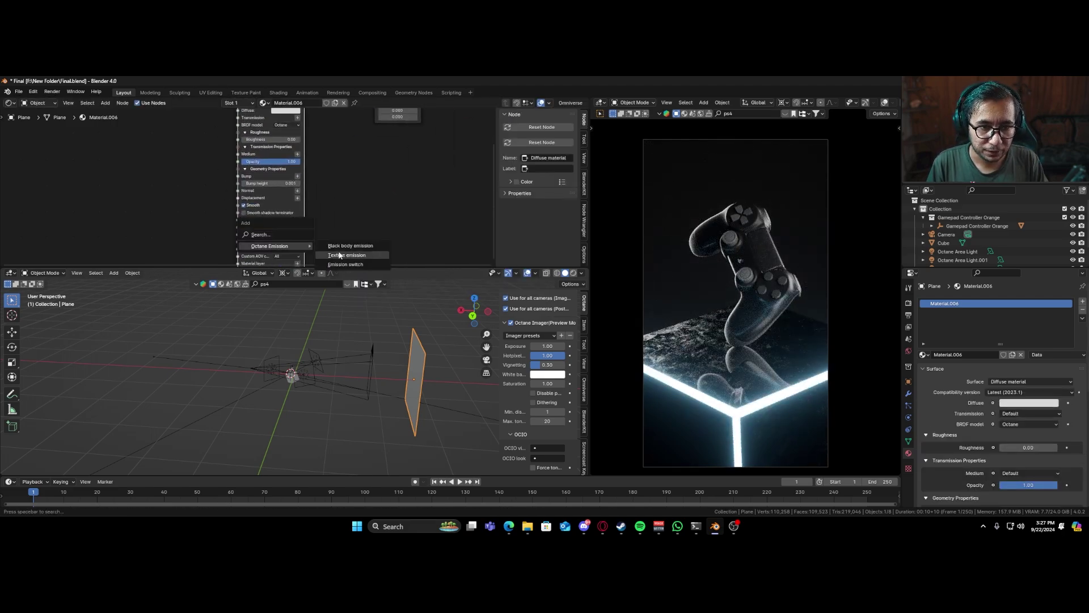
left_click(339, 255)
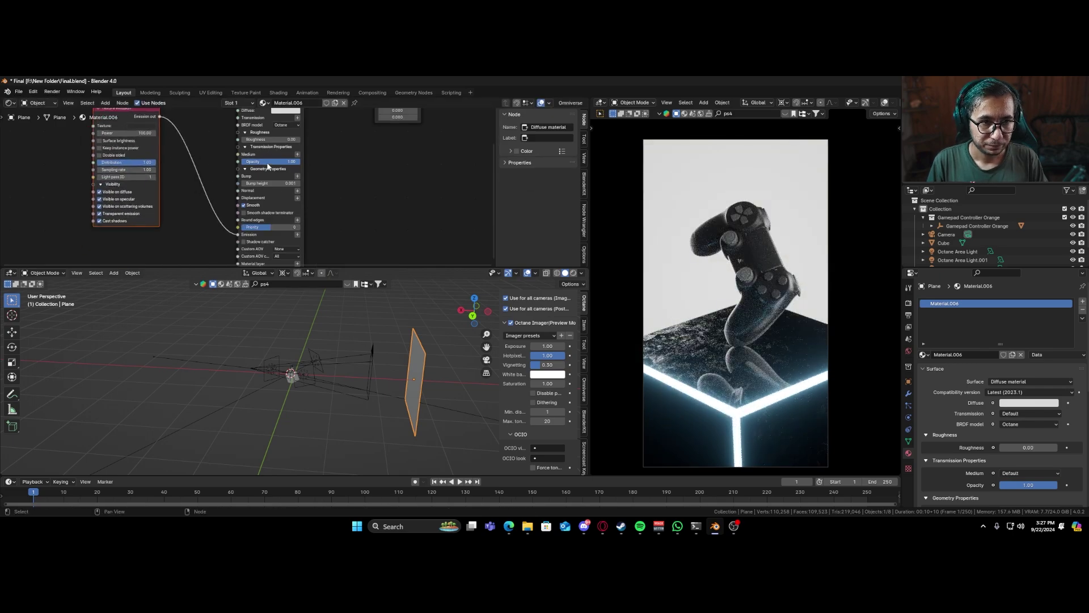
left_click_drag(294, 163, 244, 165)
scroll(219, 175, "down", 1)
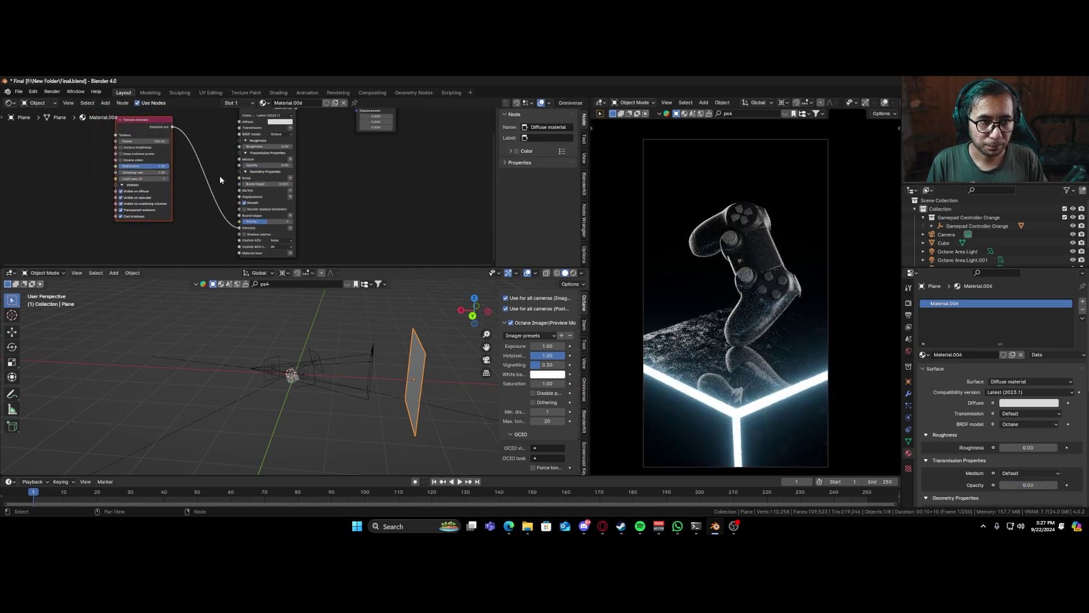
- Paste an RGB image node, link it to the emission Texture input, and set Opacity to 1.00
key("ctrl+v")
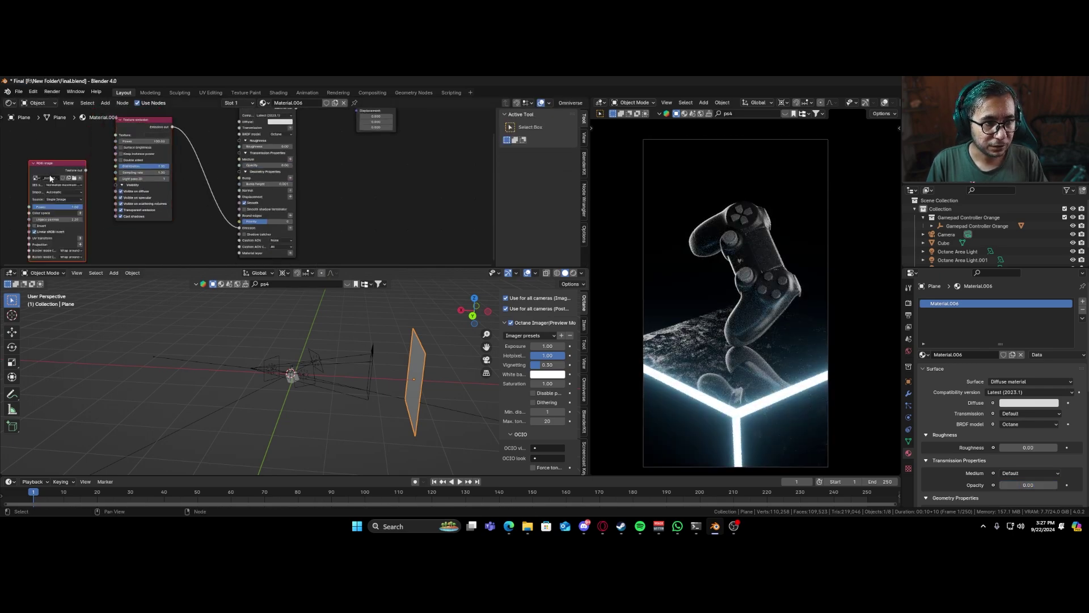
middle_click_drag(79, 179, 165, 214)
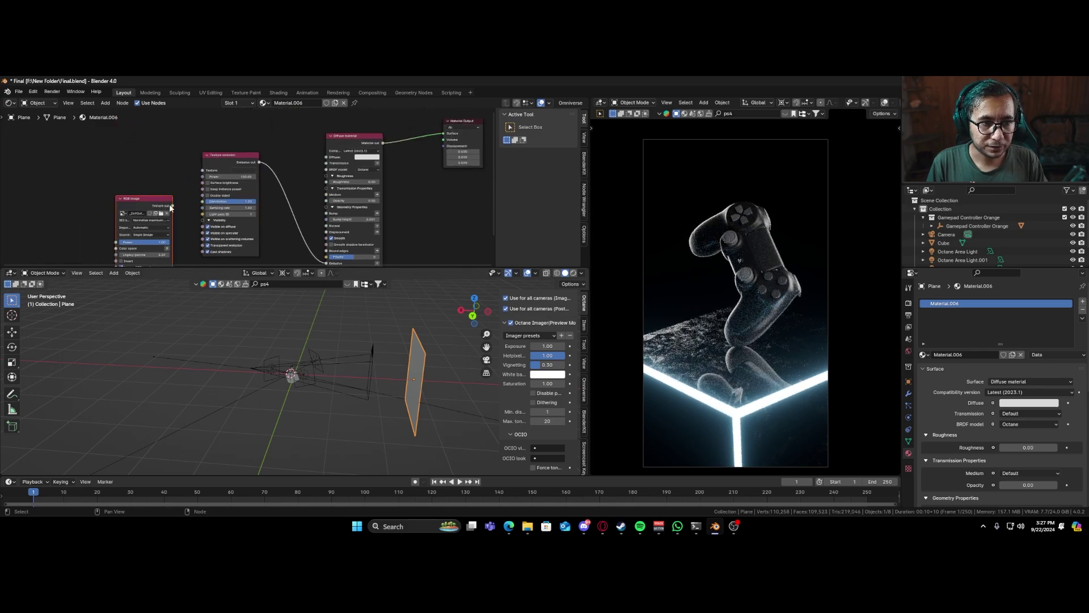
left_click_drag(172, 206, 178, 206)
left_click_drag(203, 172, 203, 171)
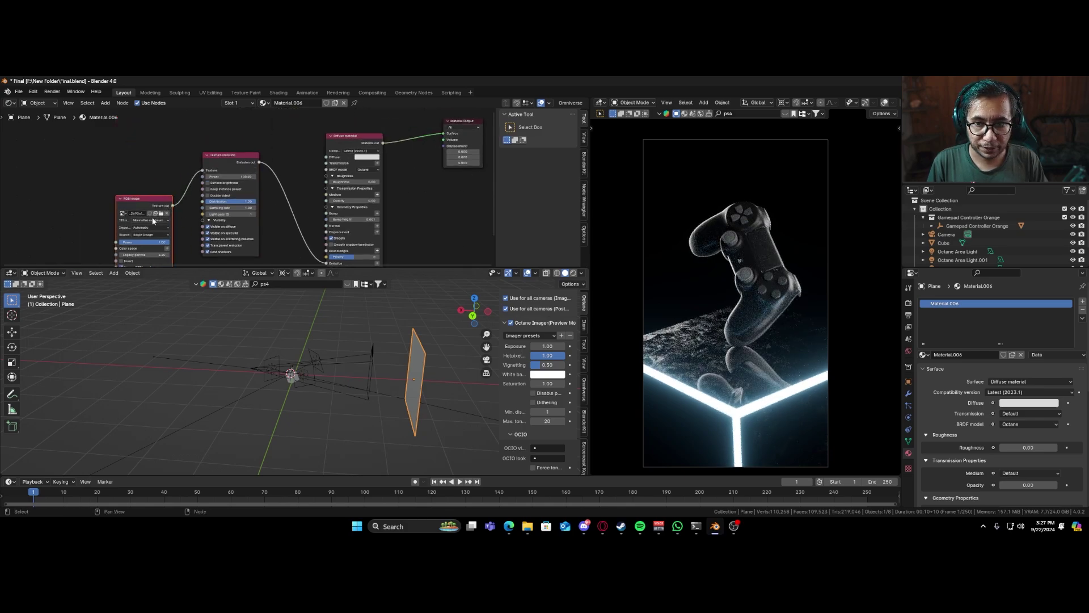
left_click_drag(150, 225, 121, 188)
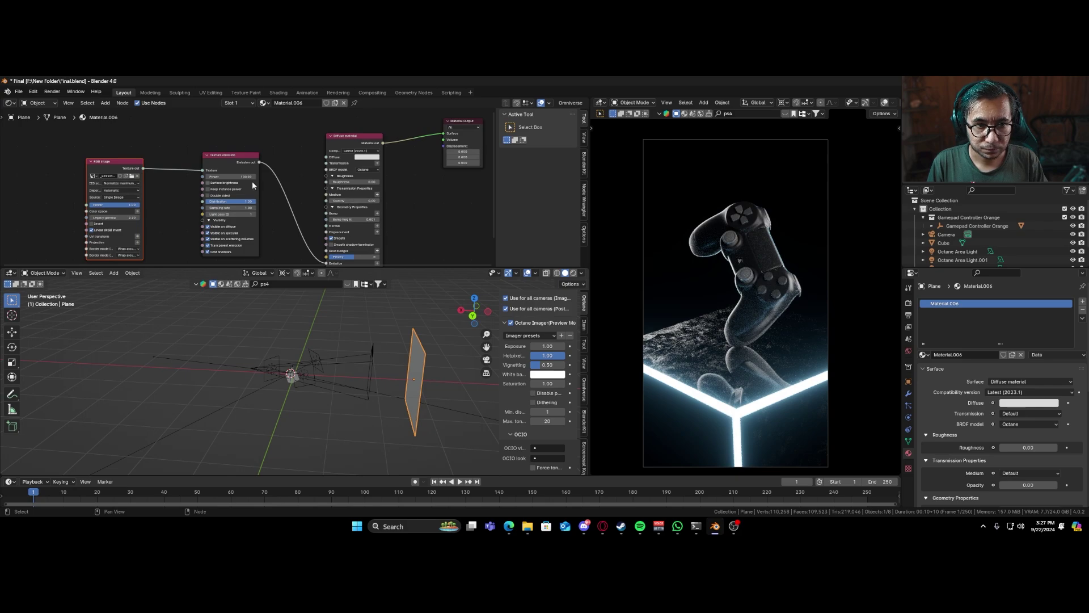
left_click_drag(336, 201, 375, 201)
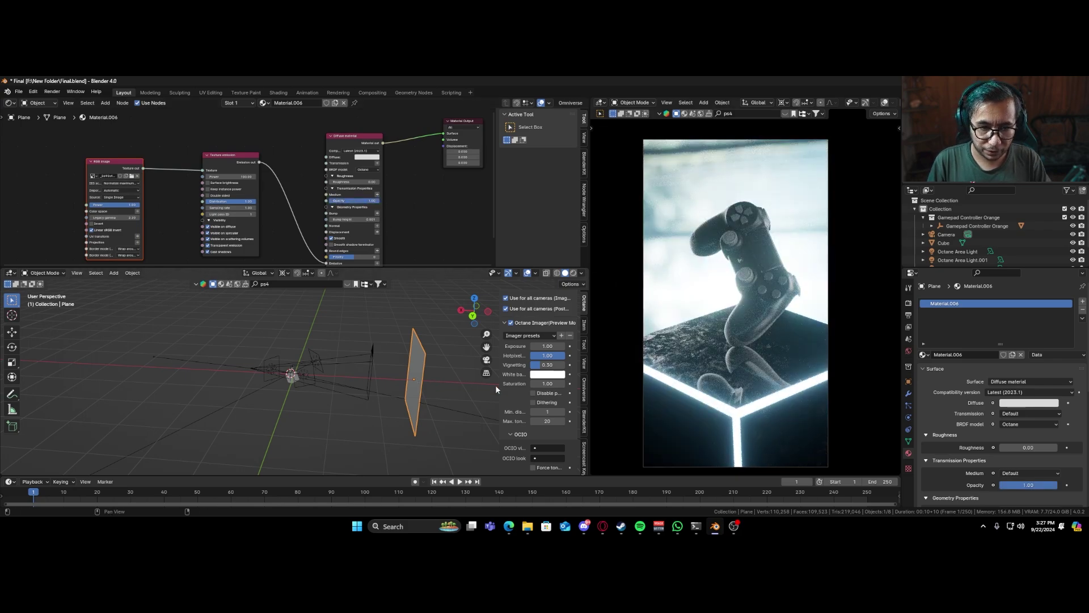
- Rotate the backdrop plane about X and scale it down to about 0.45
key("r")
key("x")
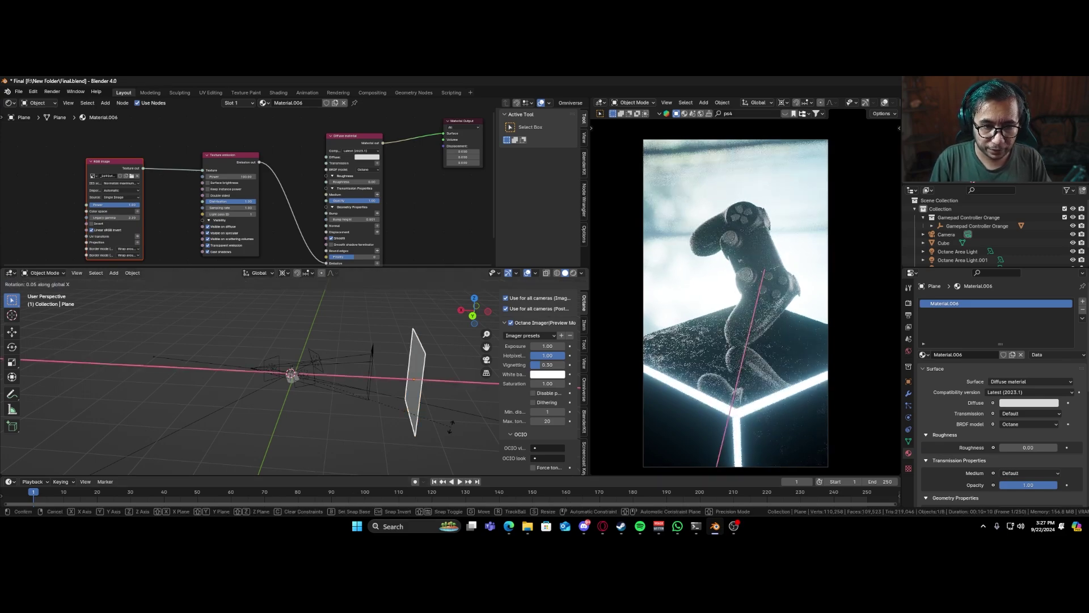
left_click(451, 426)
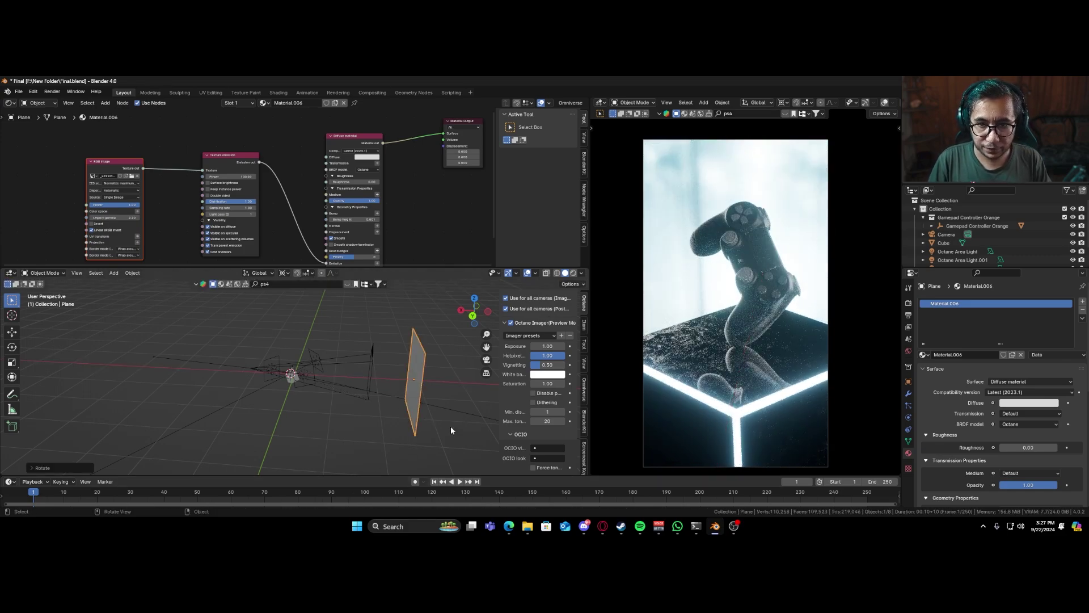
key("s")
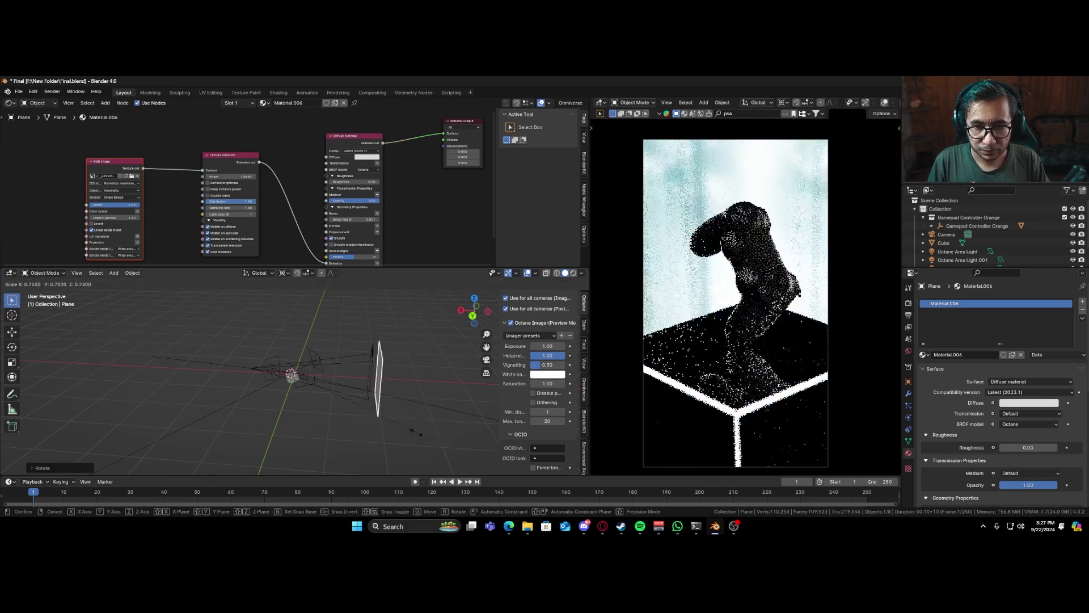
left_click(369, 420)
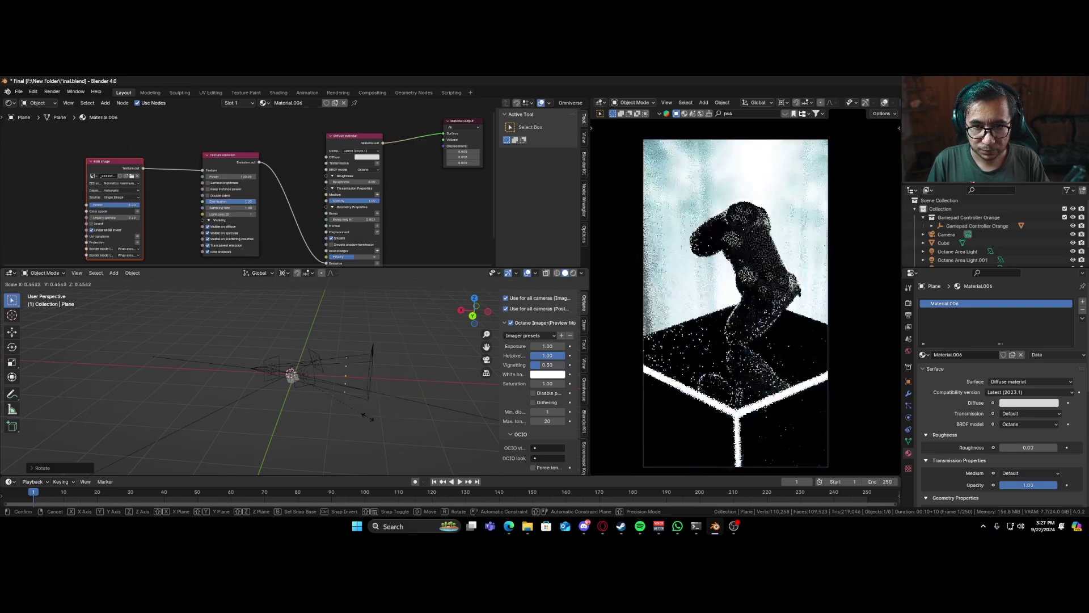
- Move the plane along X, up, and along Y so it sits behind the controller
key("g")
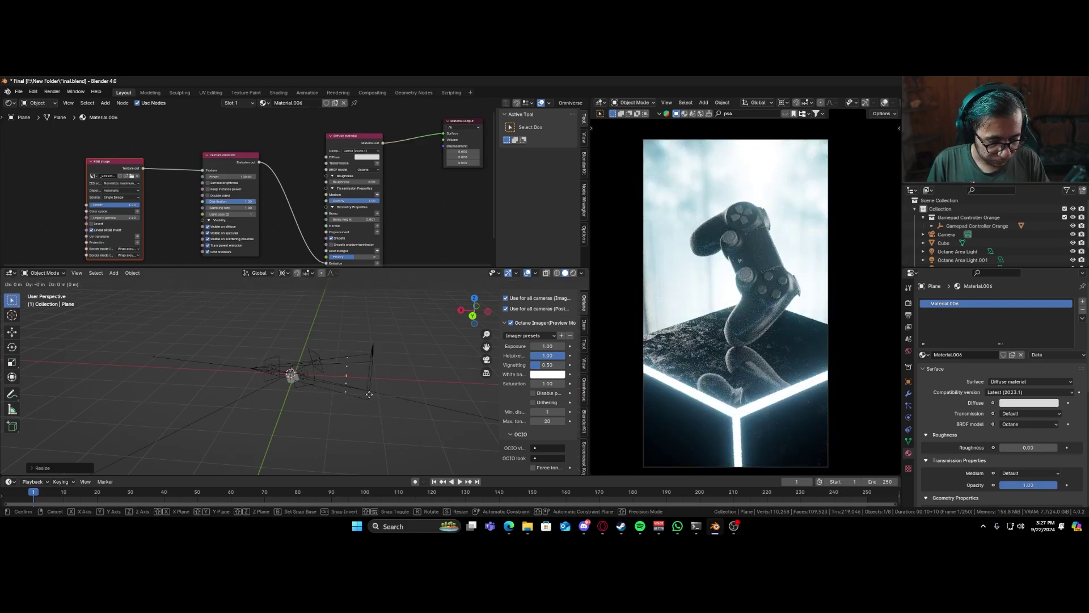
left_click(444, 408)
key("g")
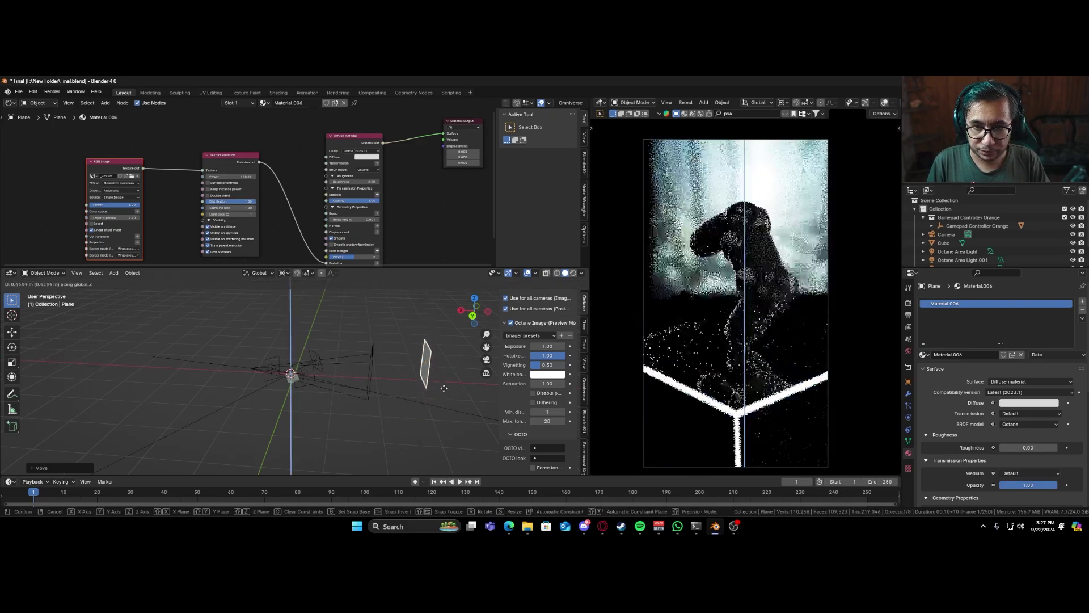
left_click(442, 397)
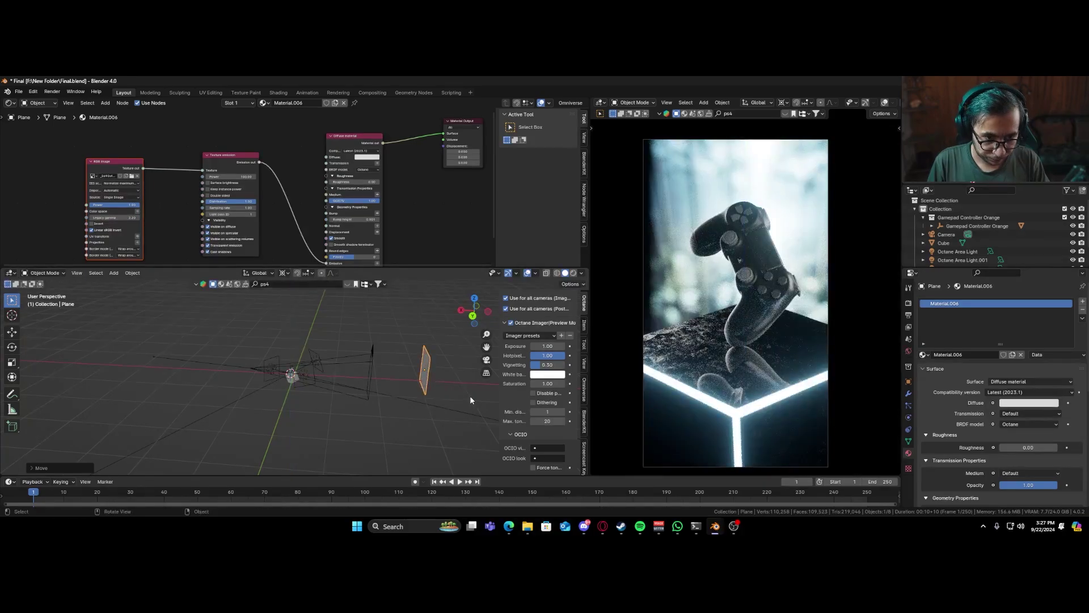
key("g")
key("y")
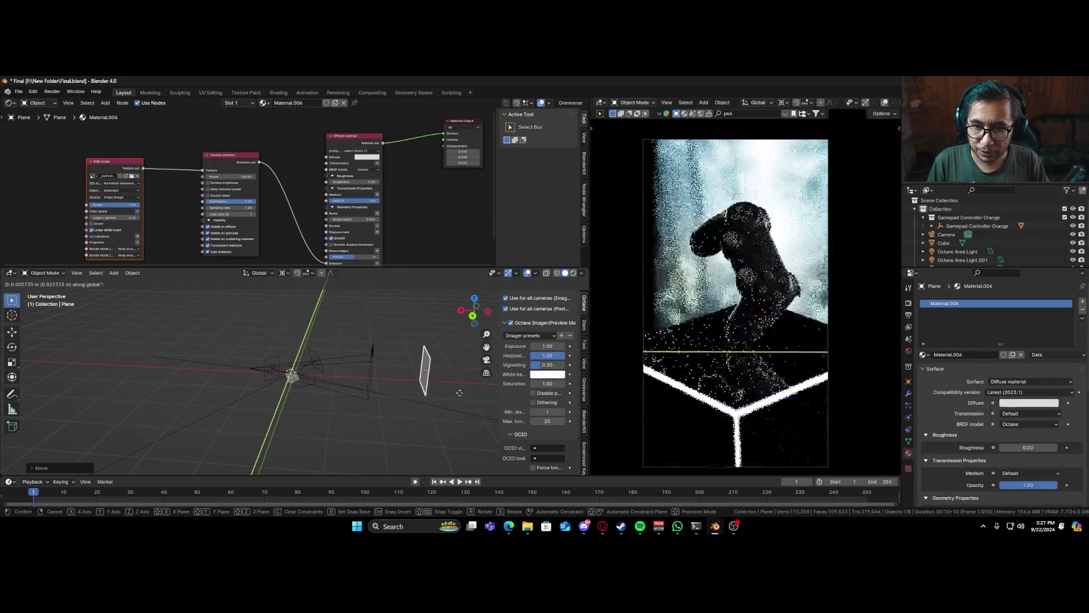
left_click(467, 393)
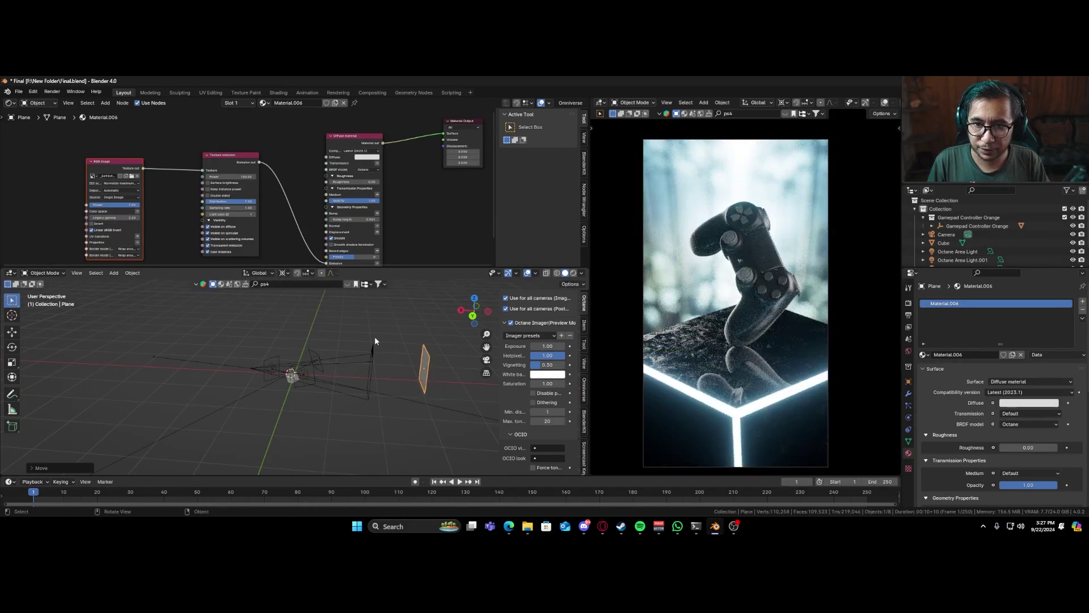
- Lower Texture emission Power to 0.94, and give the Diffuse node a black colour and 0.60 roughness
scroll(329, 180, "up", 3)
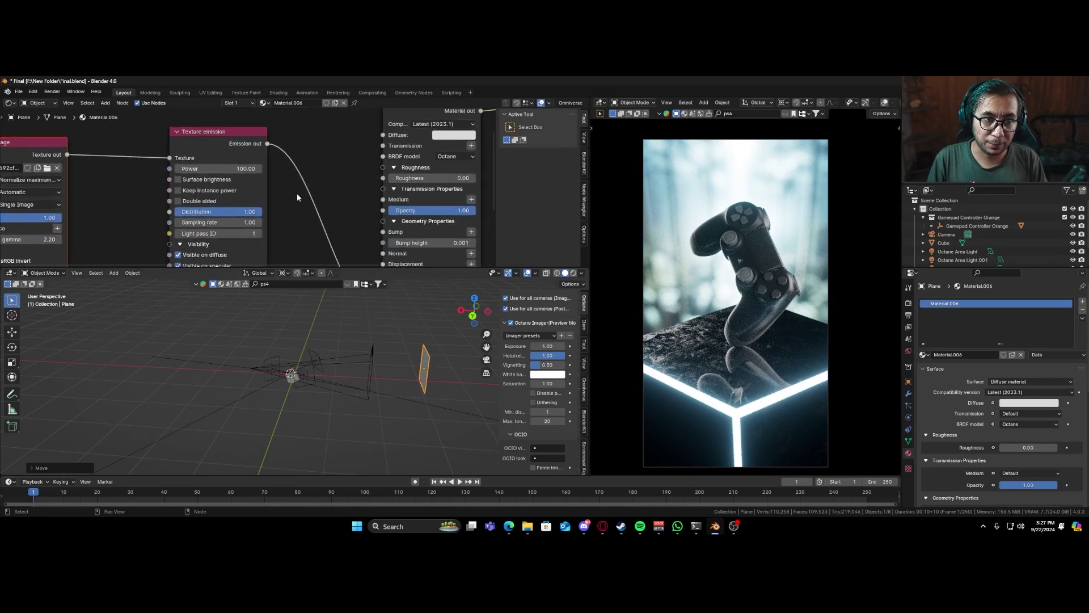
left_click_drag(230, 168, 178, 168)
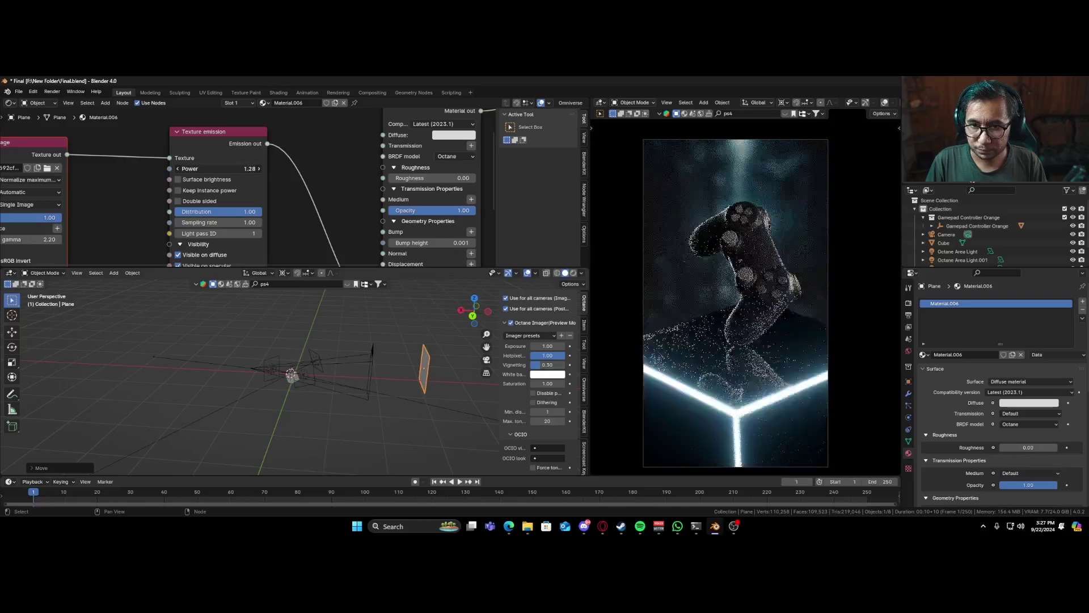
left_click_drag(177, 168, 177, 168)
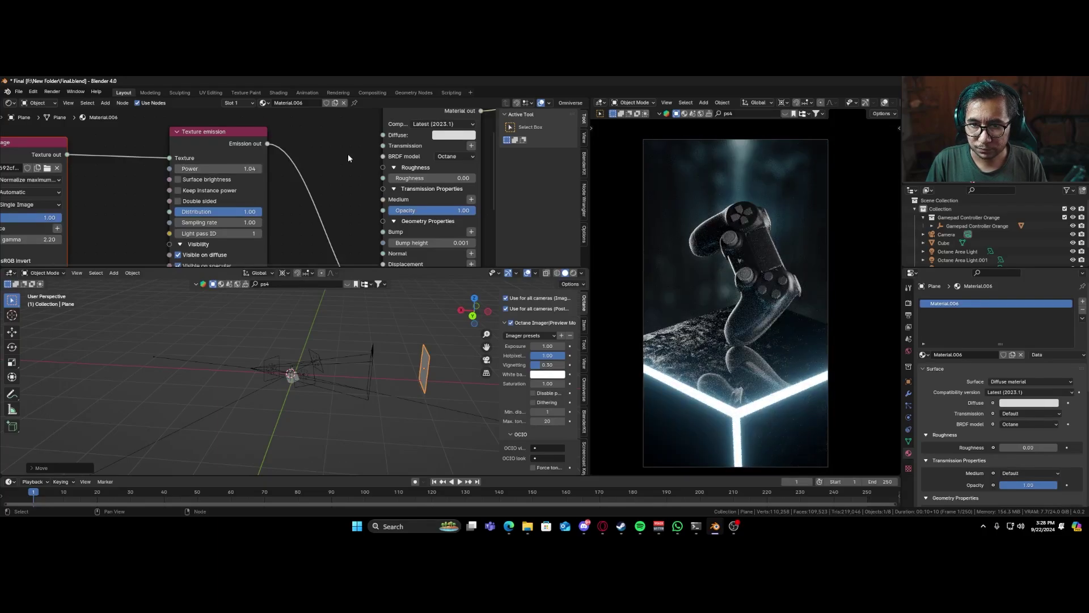
middle_click_drag(333, 162, 269, 197)
left_click(389, 175)
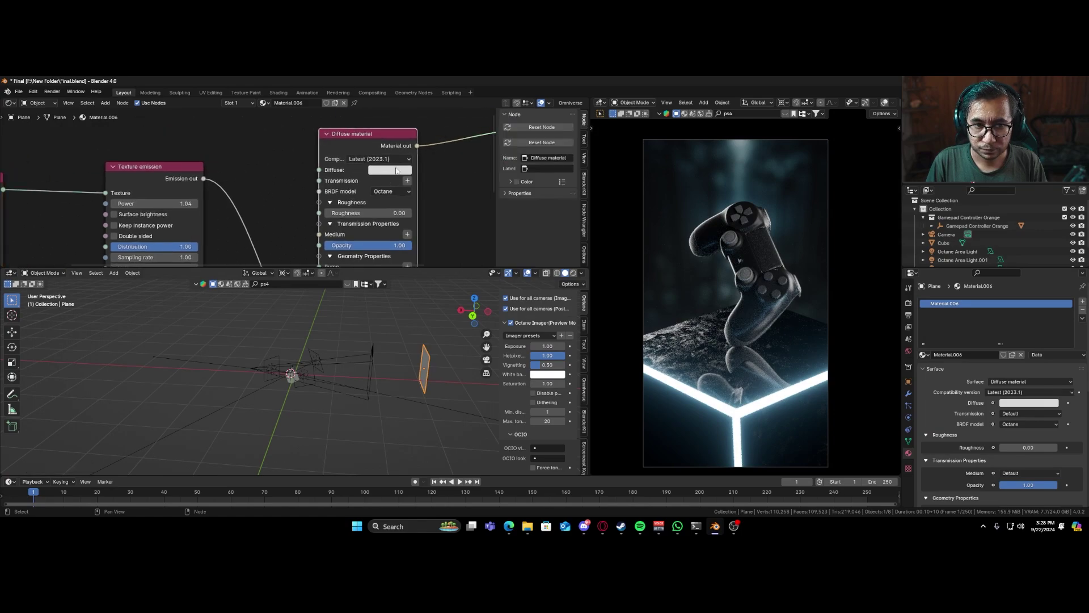
left_click(390, 169)
left_click_drag(466, 221, 467, 264)
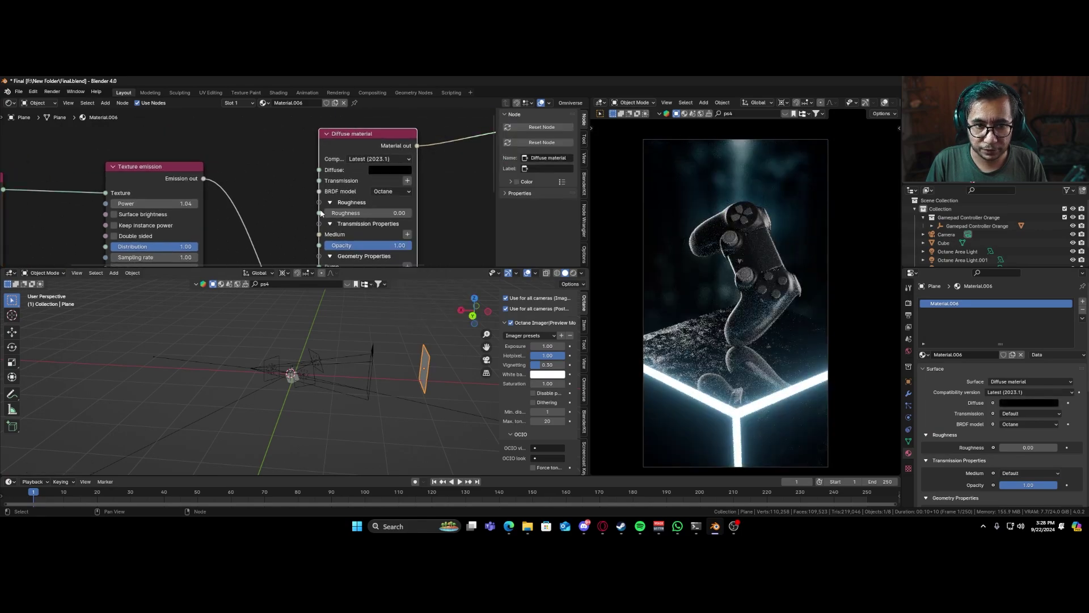
left_click_drag(349, 213, 385, 212)
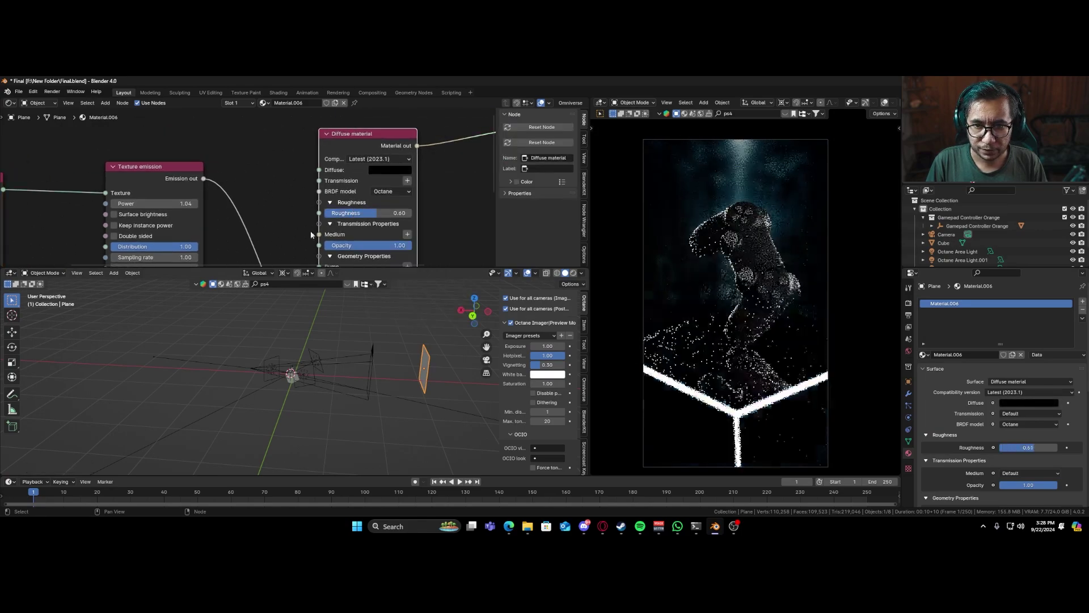
mouse_move(136, 203)
left_mouse_down()
mouse_move(170, 203)
mouse_move(116, 203)
left_mouse_up()
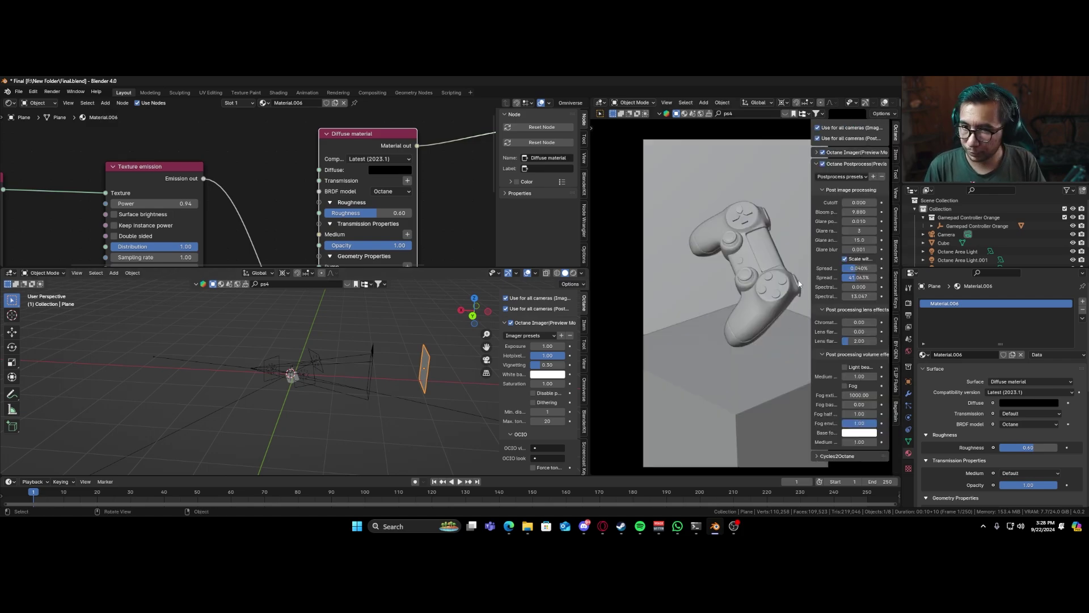
- Expand the Octane Imager panel to show ACES tone mapping and denoiser options
left_click(828, 153)
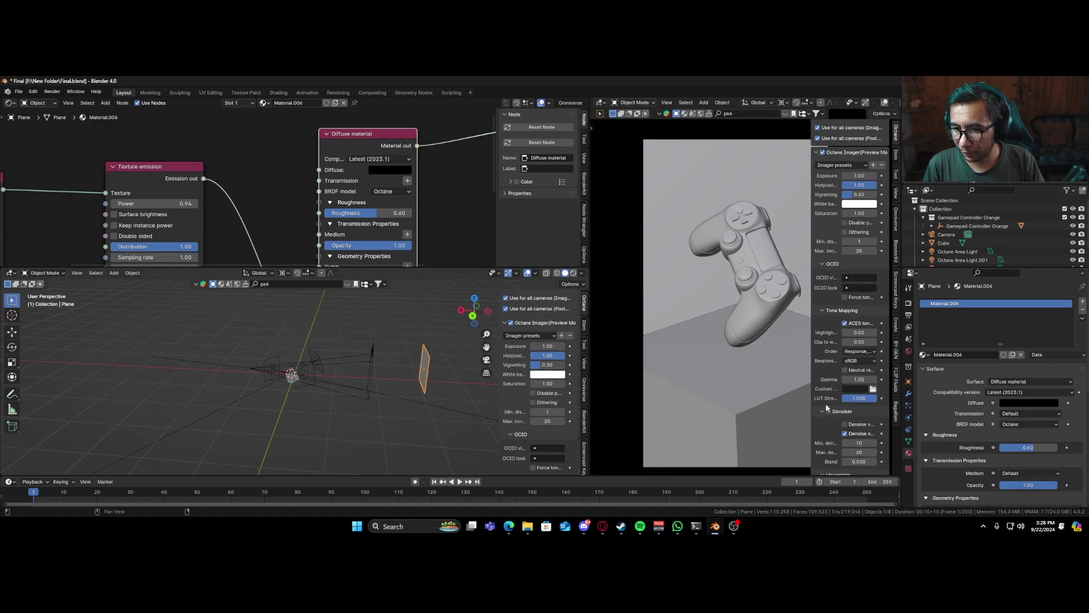
- Enable the Octane denoiser and expand the view layer's Denoiser passes with Beauty enabled
left_click(828, 412)
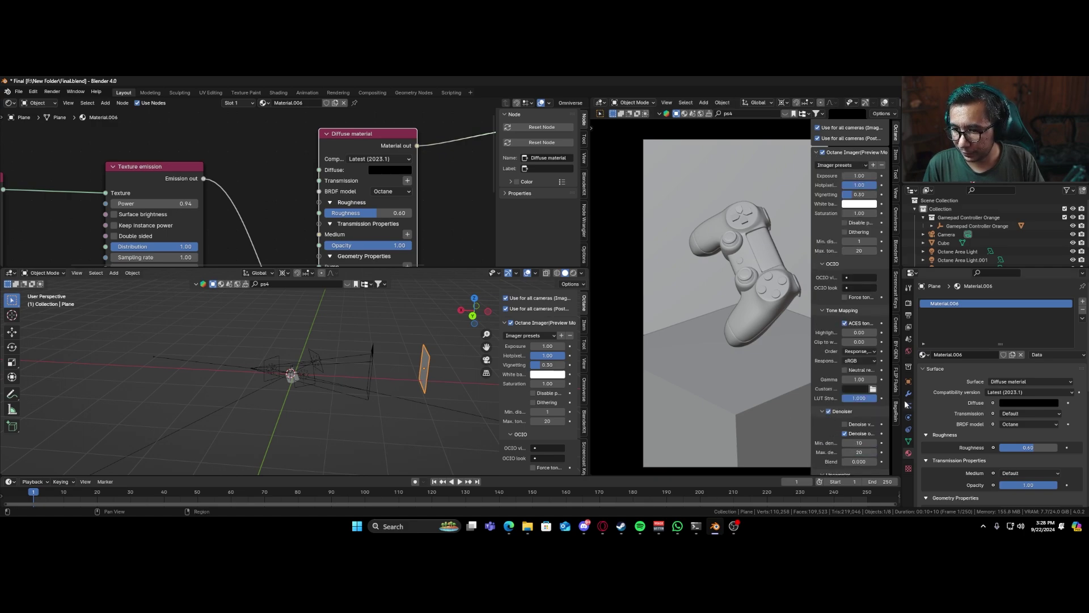
left_click(909, 315)
scroll(935, 332, "down", 2)
scroll(935, 333, "up", 2)
scroll(935, 333, "down", 3)
left_click(908, 327)
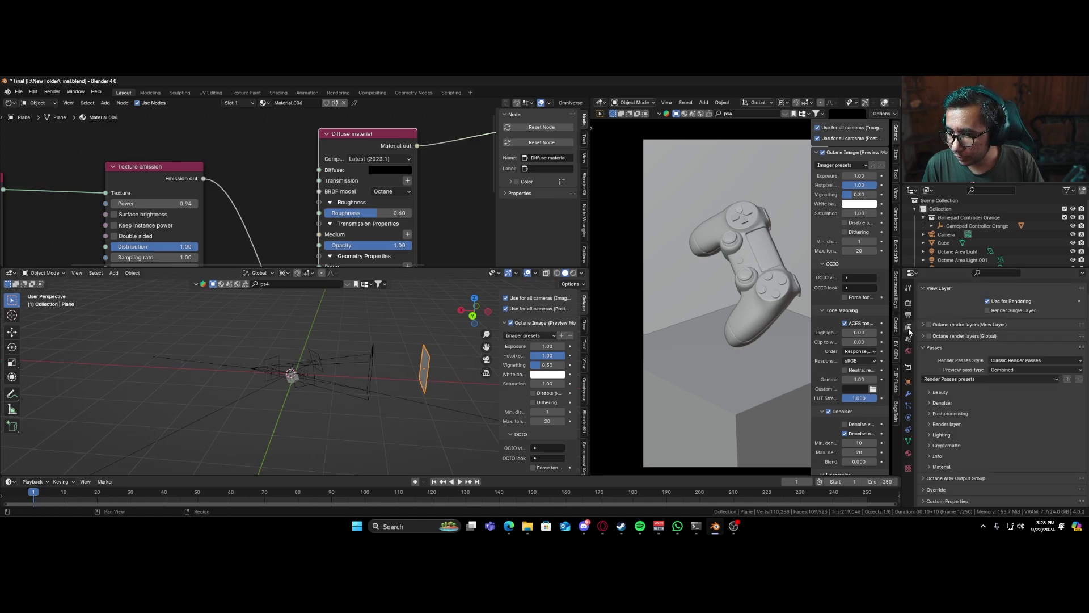
left_click(930, 403)
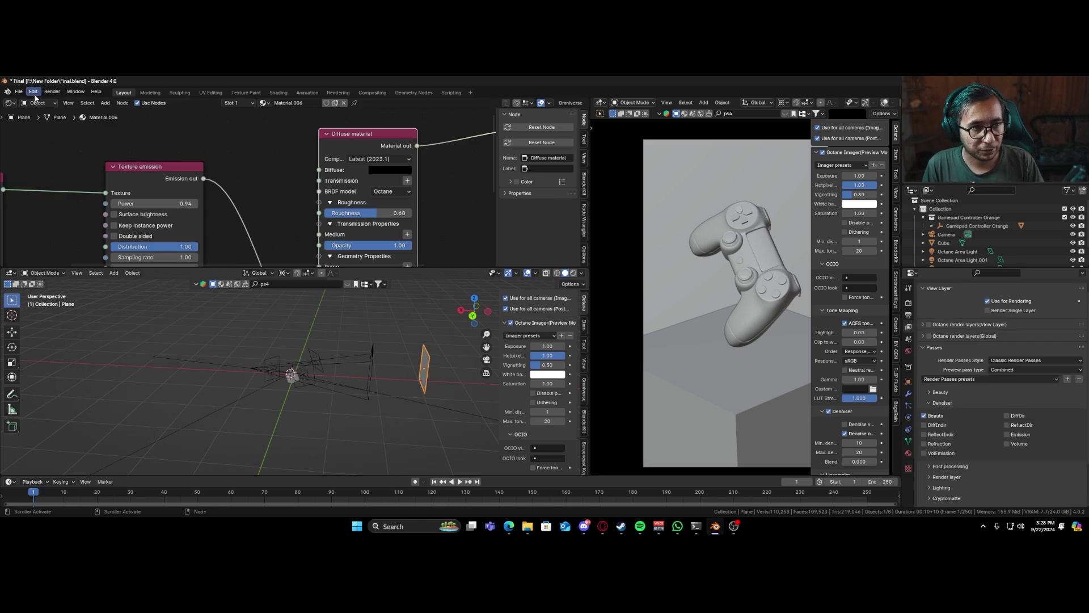
left_click(10, 103)
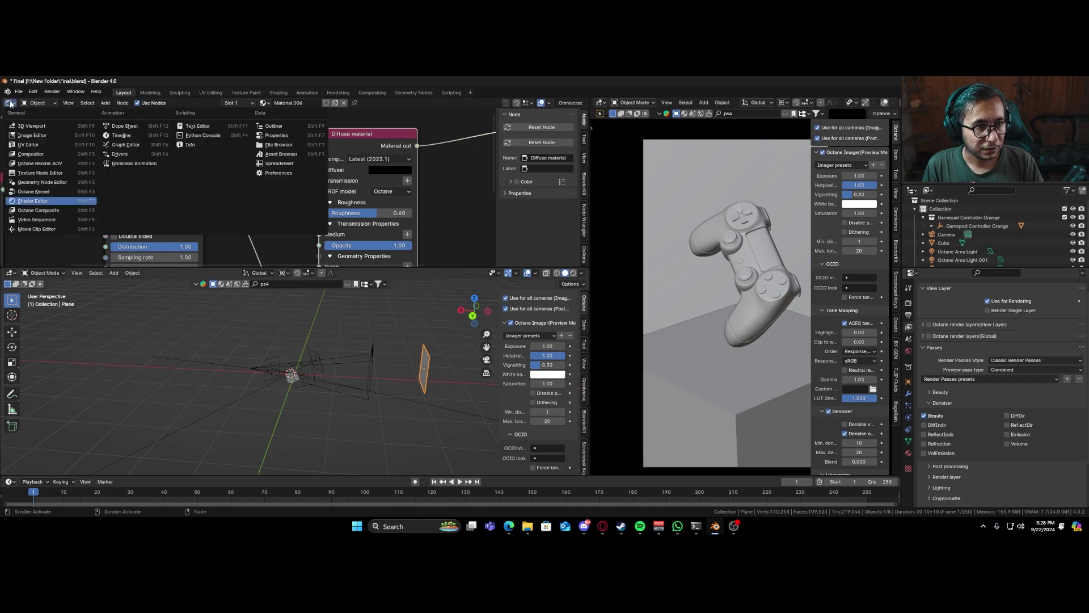
- Switch to the Compositor with Use Nodes on and link DenoisedBeauty to the Composite Image input
left_click(51, 155)
left_click(97, 104)
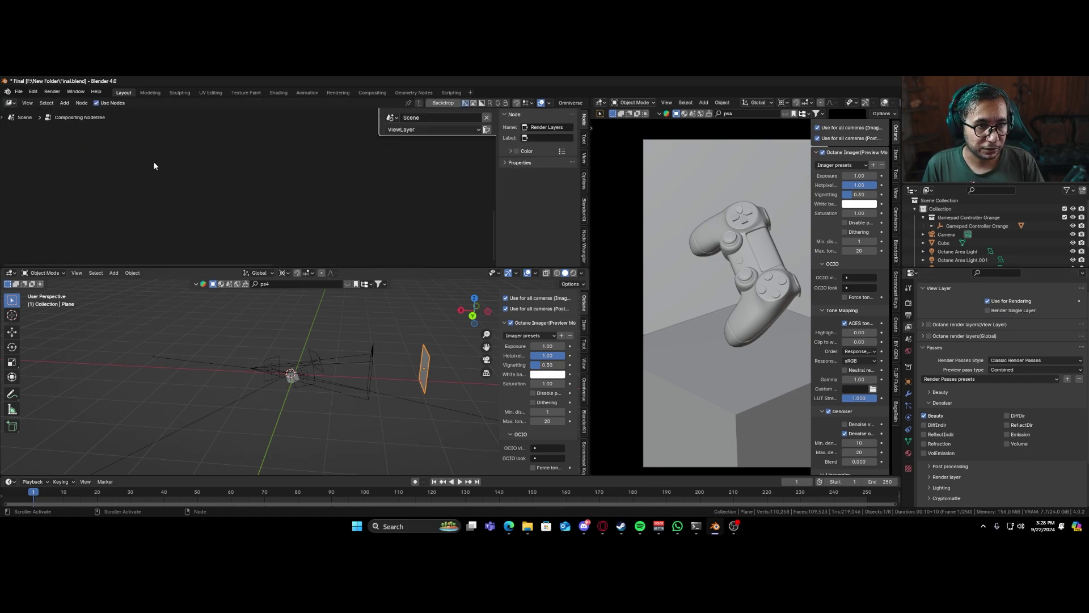
middle_click_drag(315, 180, 178, 197)
scroll(178, 197, "up", 5)
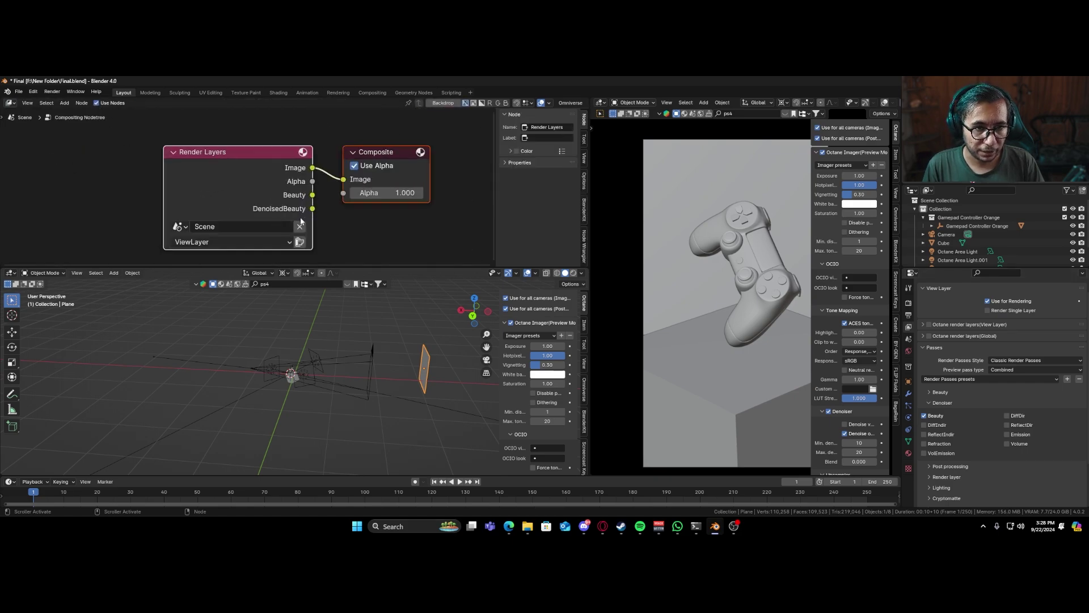
left_click_drag(312, 209, 343, 179)
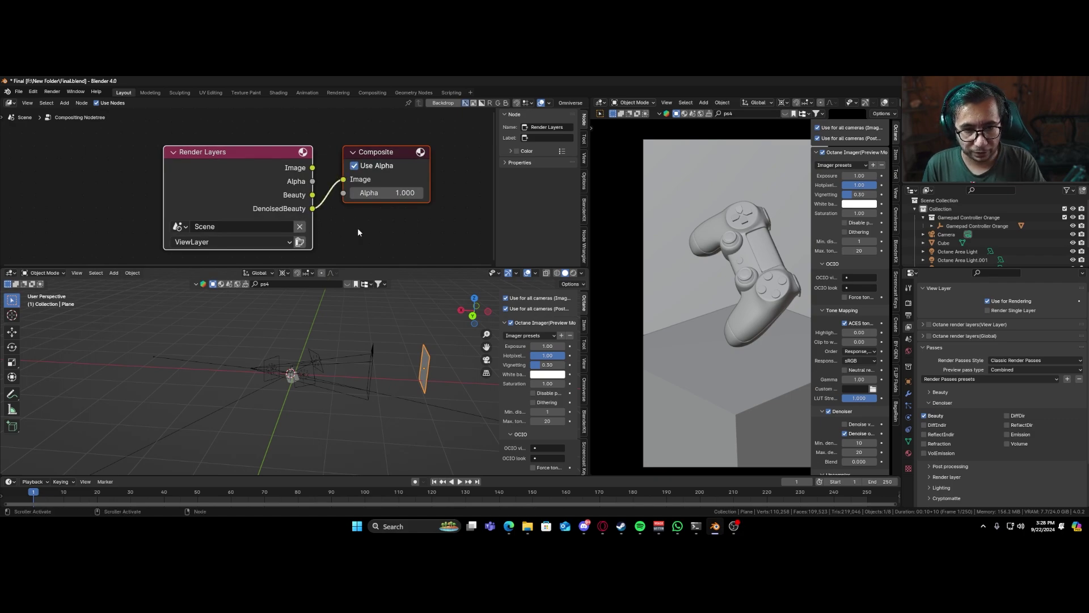
middle_click_drag(761, 318, 713, 319, "shift")
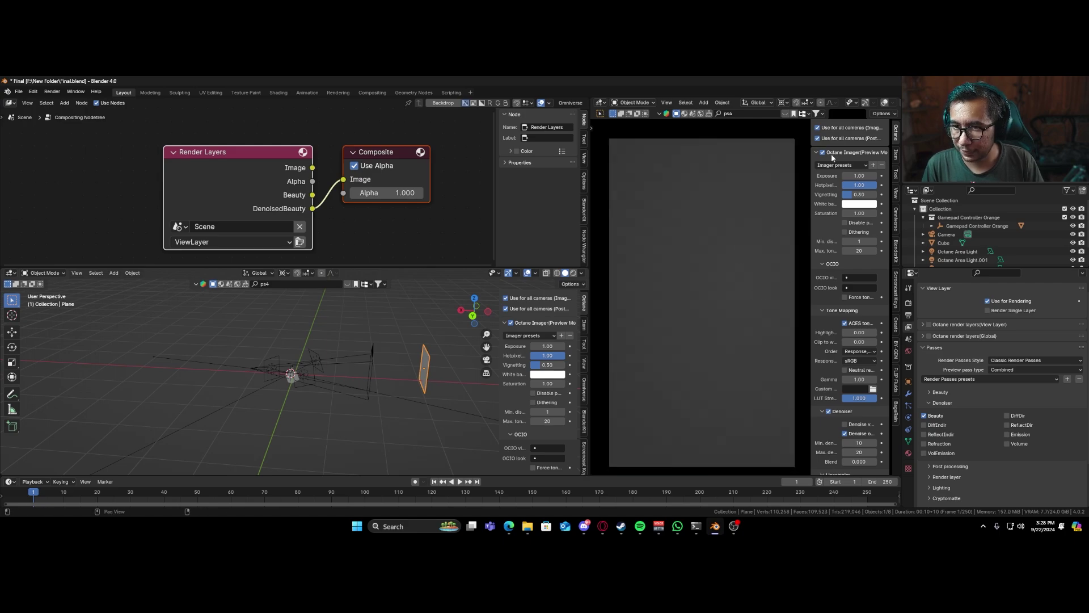
- Raise Chromatic aberration to 0.33 and render the final image with F12
left_click(818, 153)
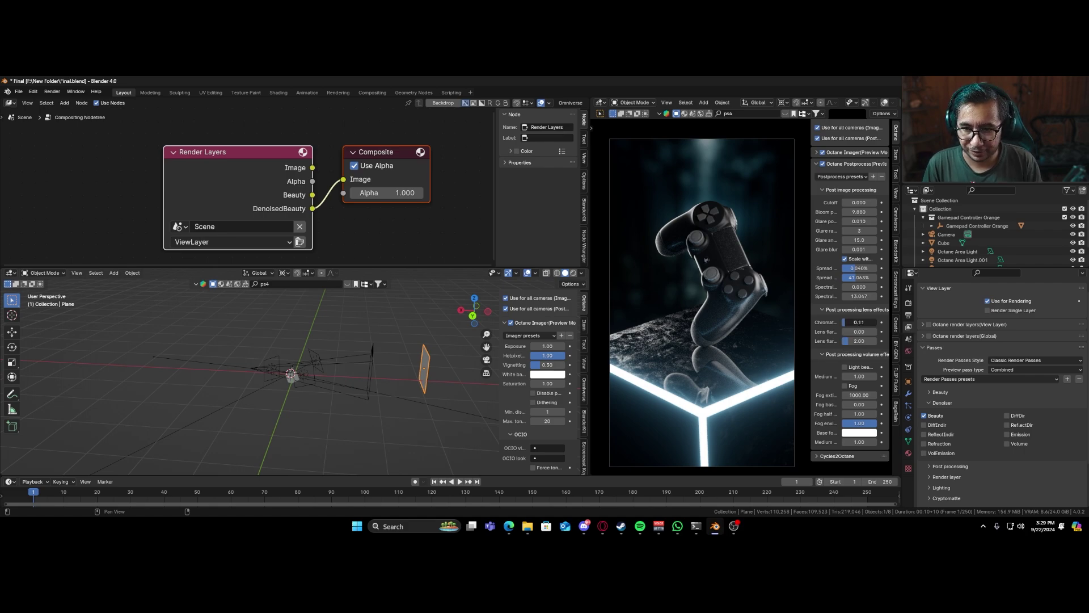
left_click_drag(859, 321, 888, 321)
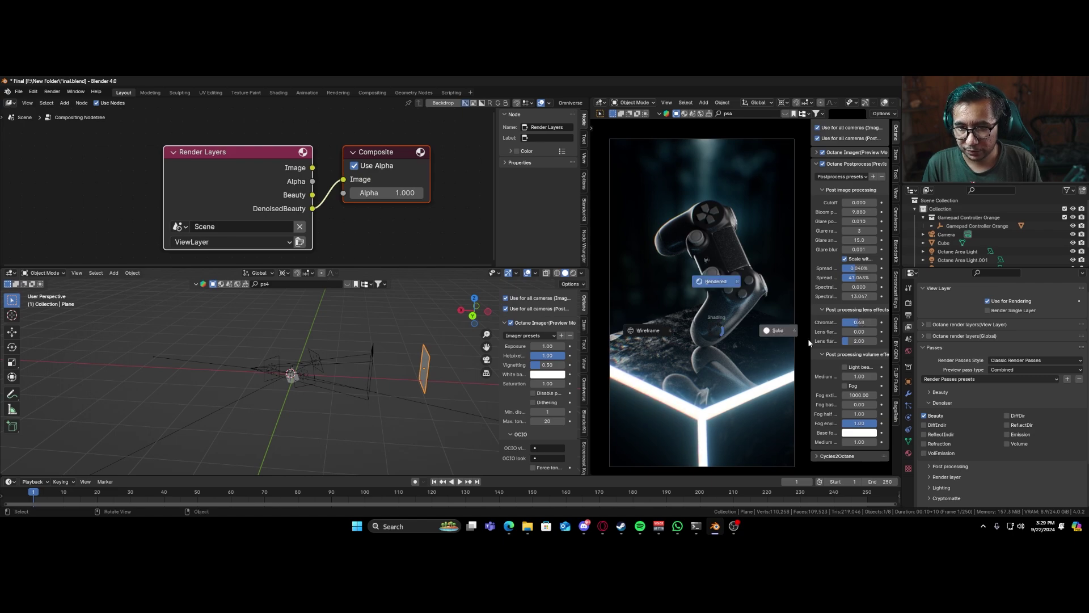
key("F12")
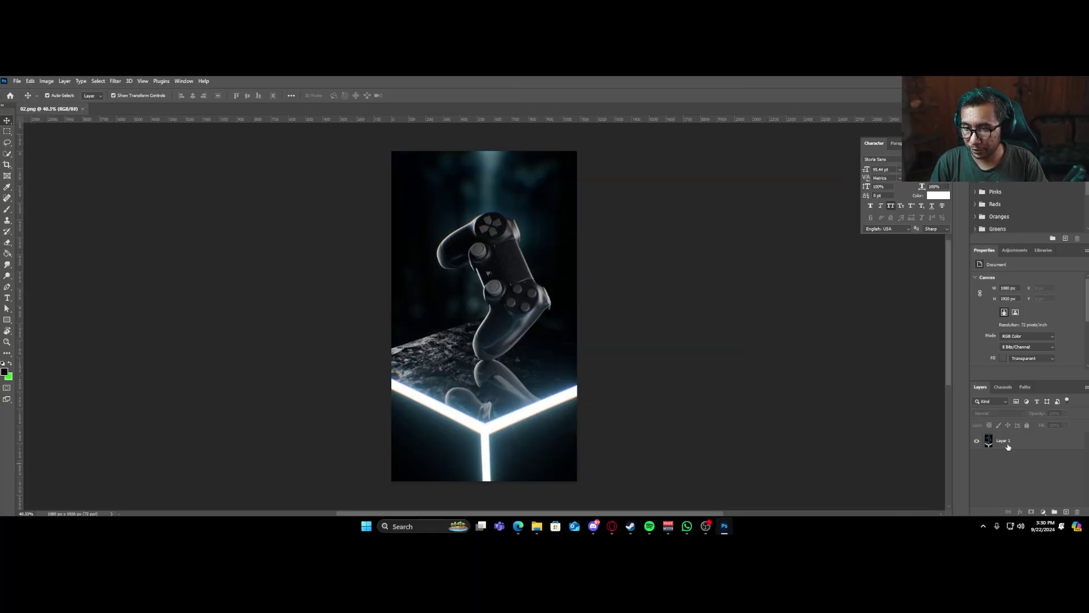
- Convert the rendered image's Layer 1 into a smart object
left_click(1008, 447)
right_click(1008, 447)
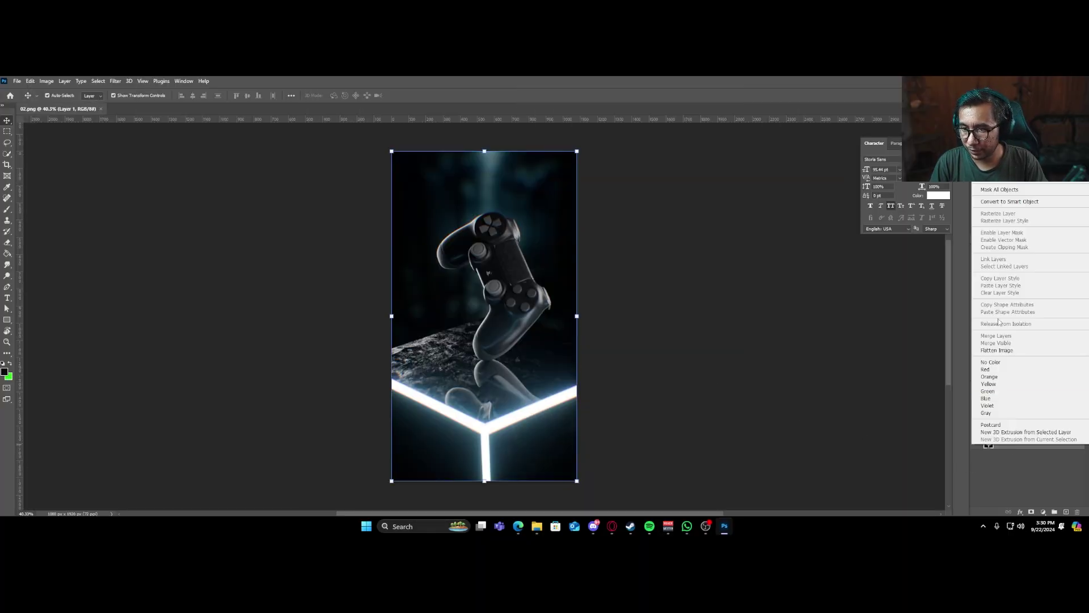
left_click(1016, 201)
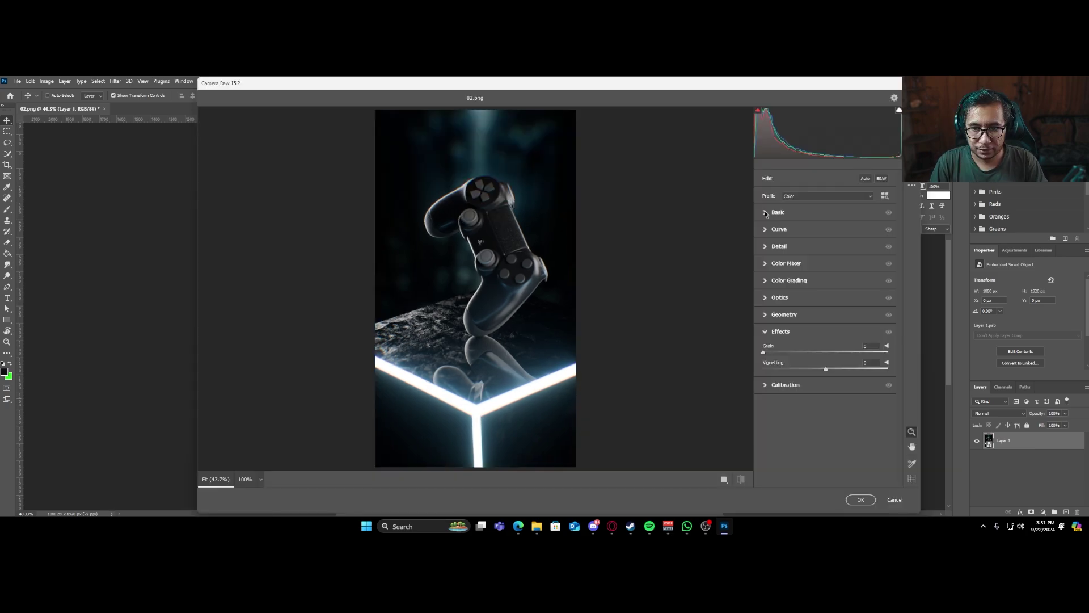
- In Camera Raw Basic, set Clarity +22, Dehaze +9, Blacks +18, Exposure +0.25, Vibrance +22
left_click(766, 213)
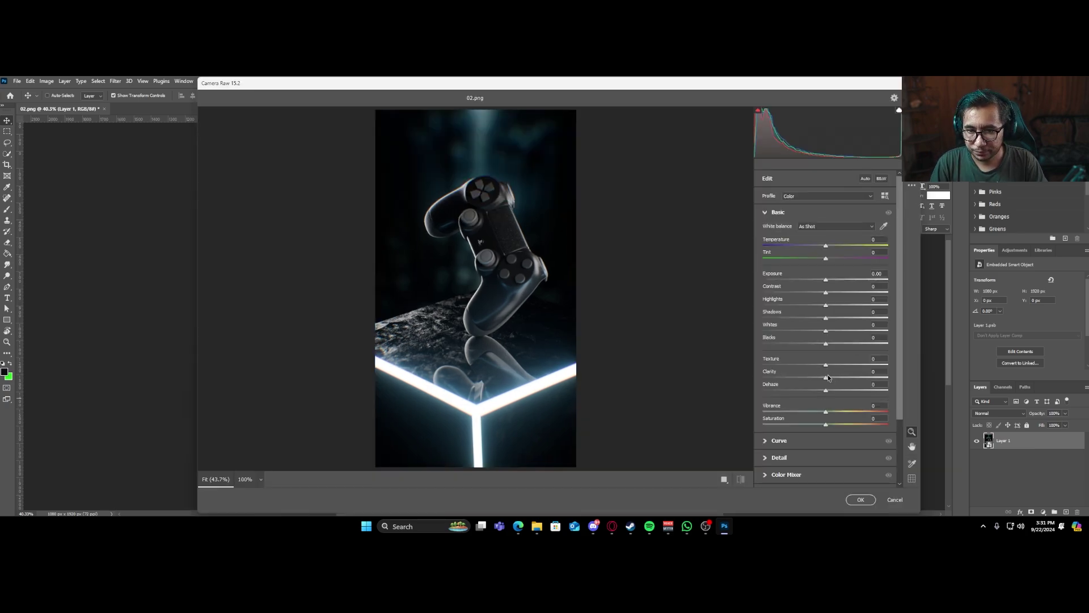
mouse_move(828, 379)
left_mouse_down()
mouse_move(851, 379)
mouse_move(832, 368)
left_mouse_up()
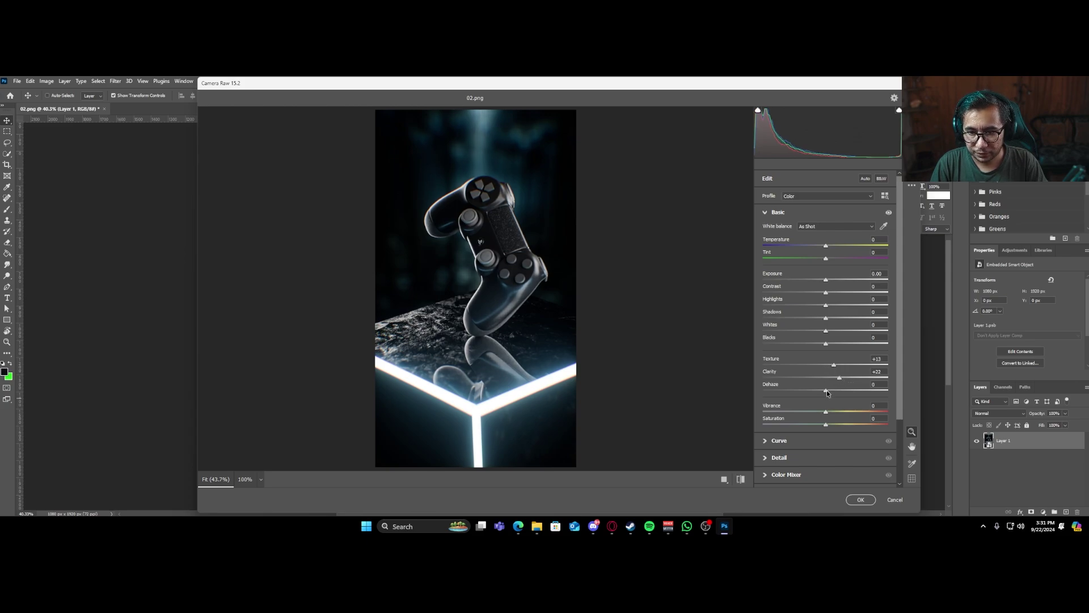
left_click_drag(827, 391, 833, 391)
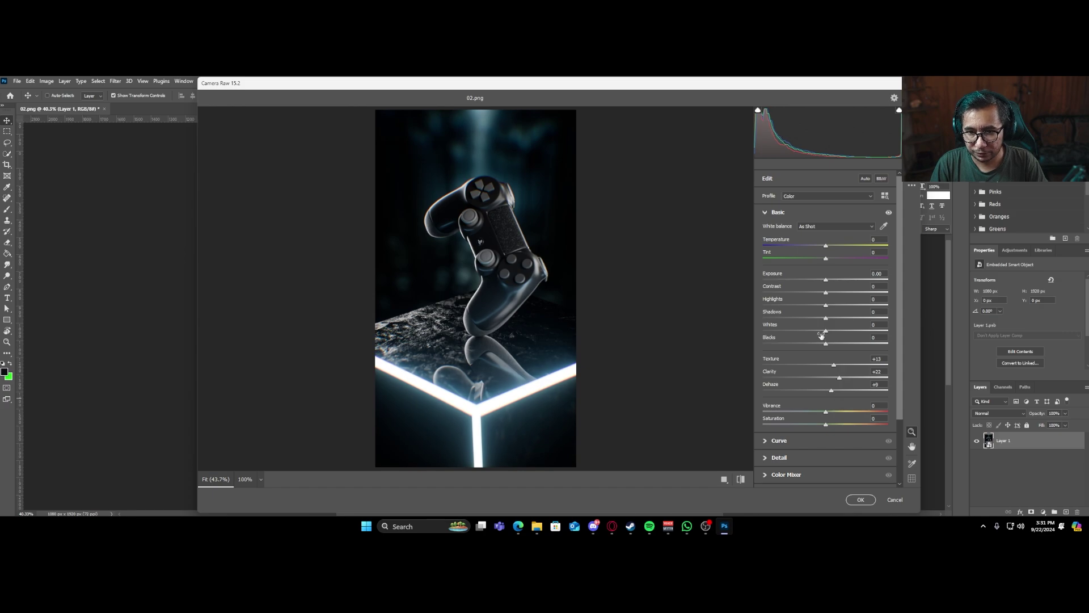
left_click_drag(827, 347, 835, 347)
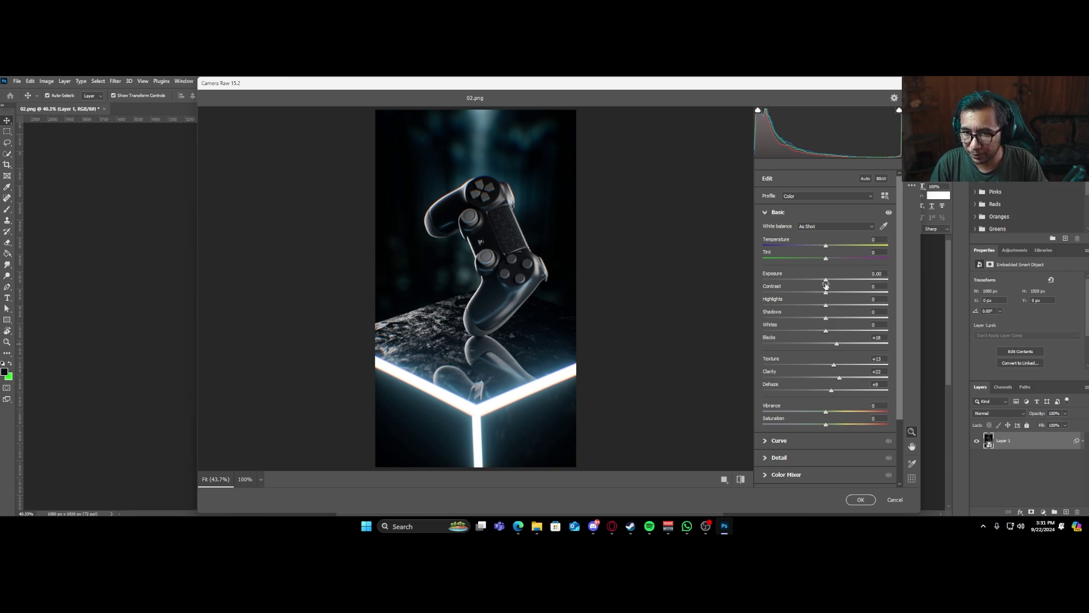
left_click_drag(826, 282, 828, 282)
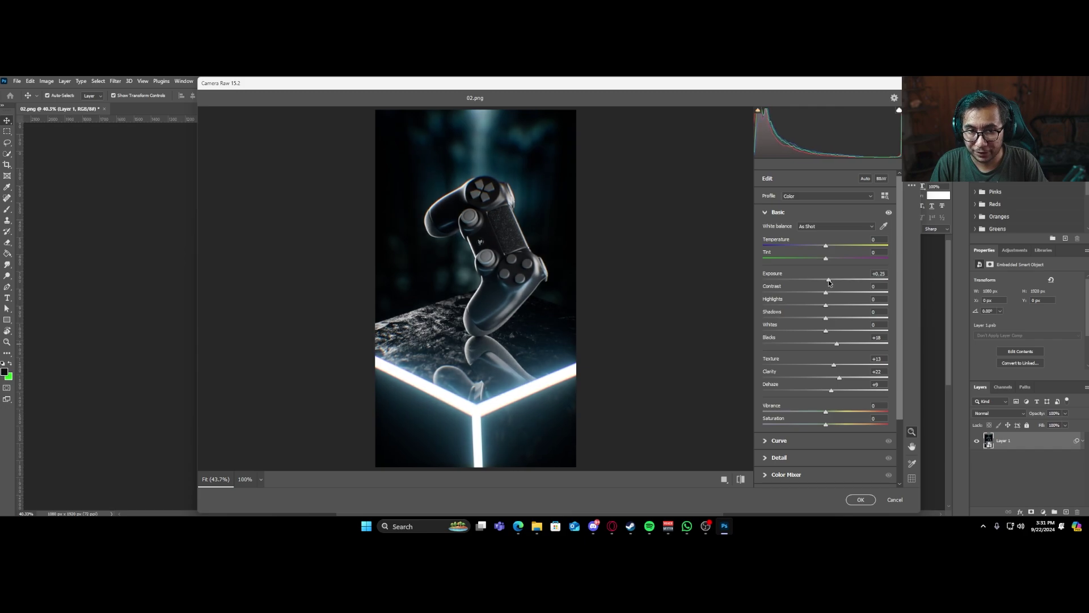
left_click_drag(826, 412, 834, 411)
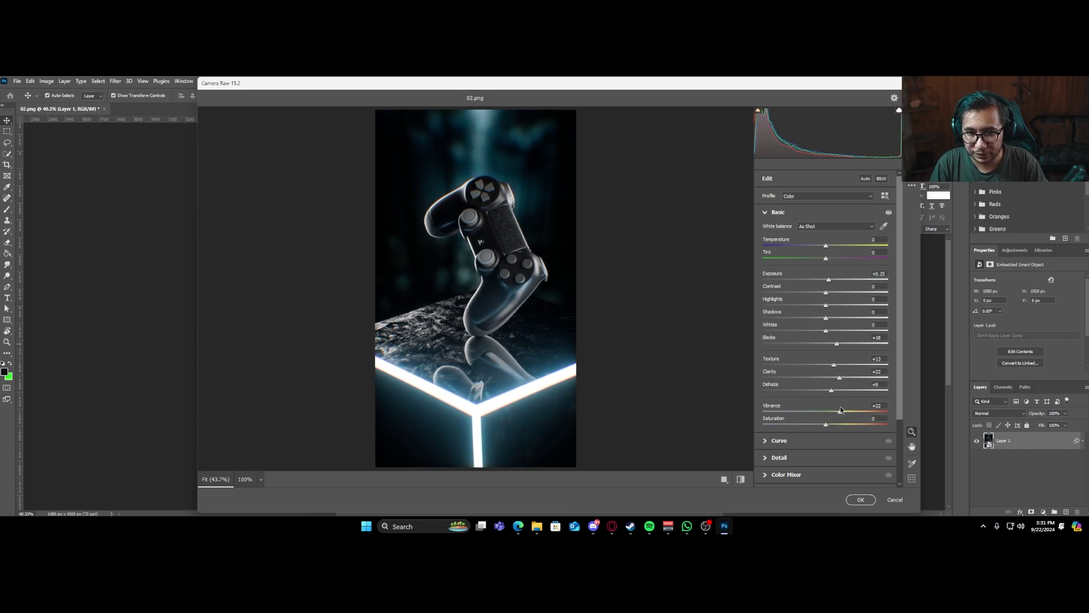
scroll(765, 391, "down", 3)
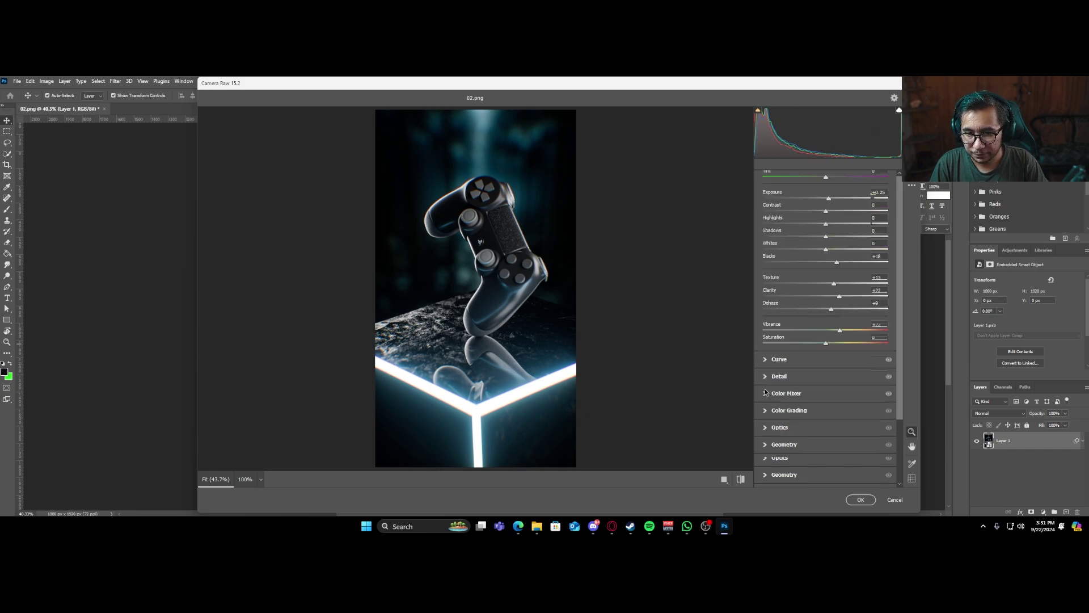
- Add a -76 Optics vignette and Effects grain of 7
left_click(766, 428)
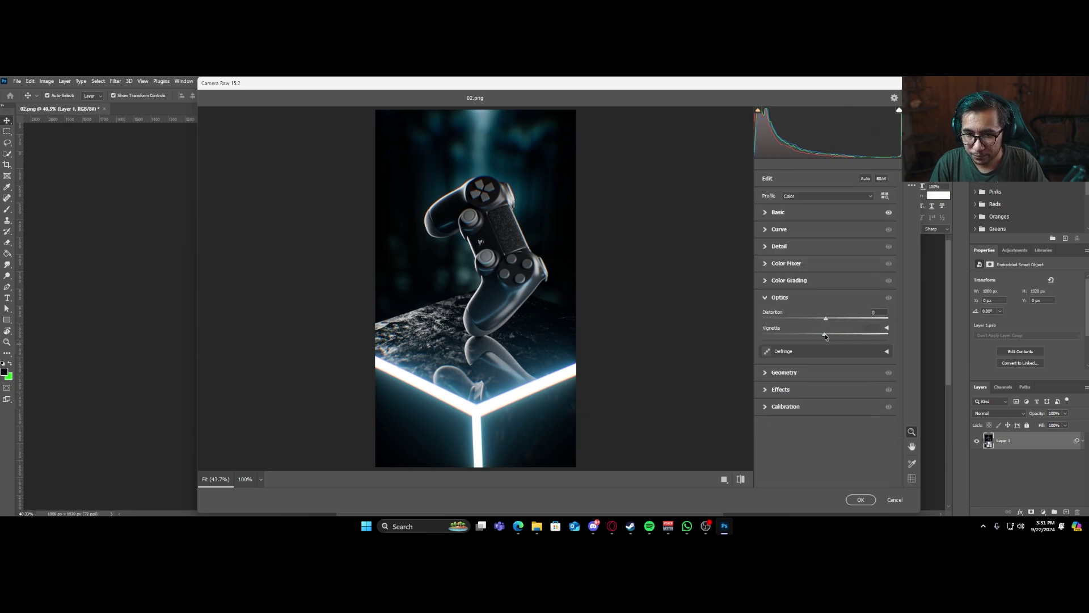
left_click_drag(824, 333, 779, 336)
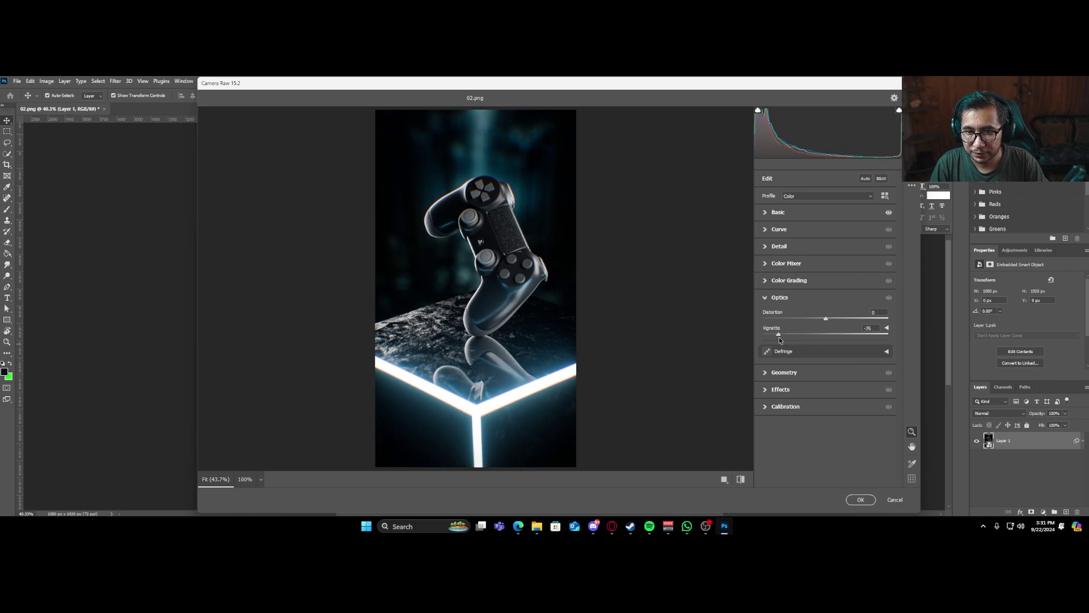
left_click(767, 302)
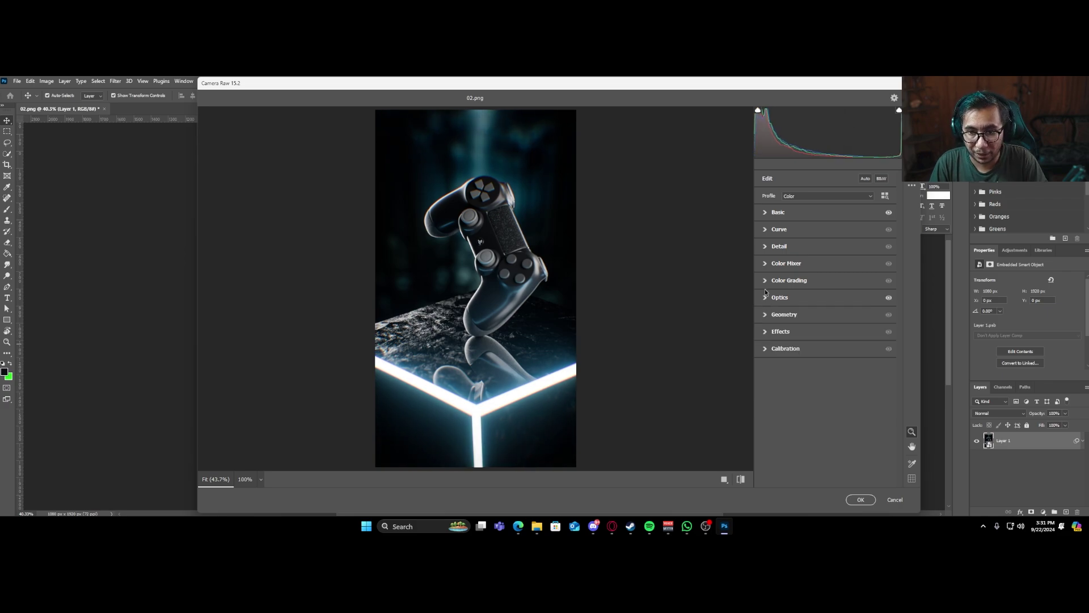
left_click(767, 334)
left_click_drag(763, 354, 772, 354)
scroll(553, 337, "up", 6)
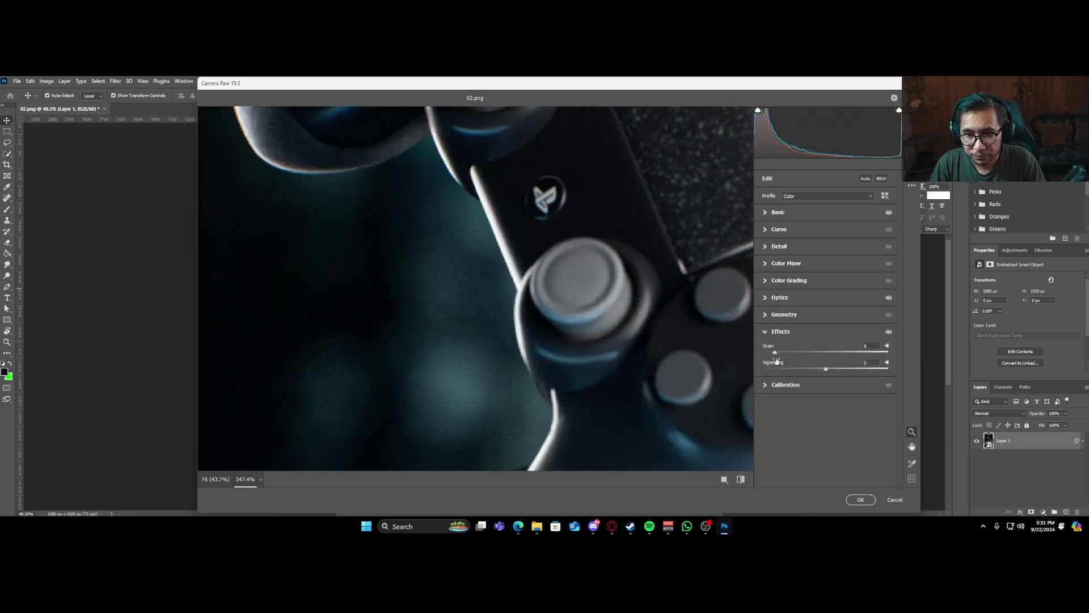
left_click_drag(777, 355, 774, 356)
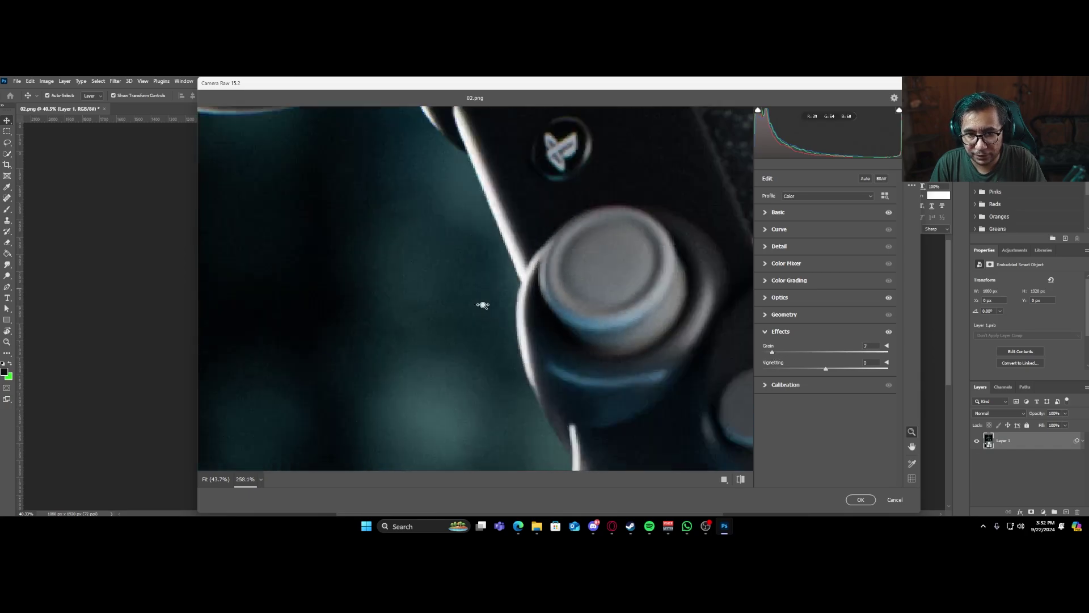
- Set Detail sharpening to 14 and apply Camera Raw as a smart filter
scroll(474, 301, "down", 6)
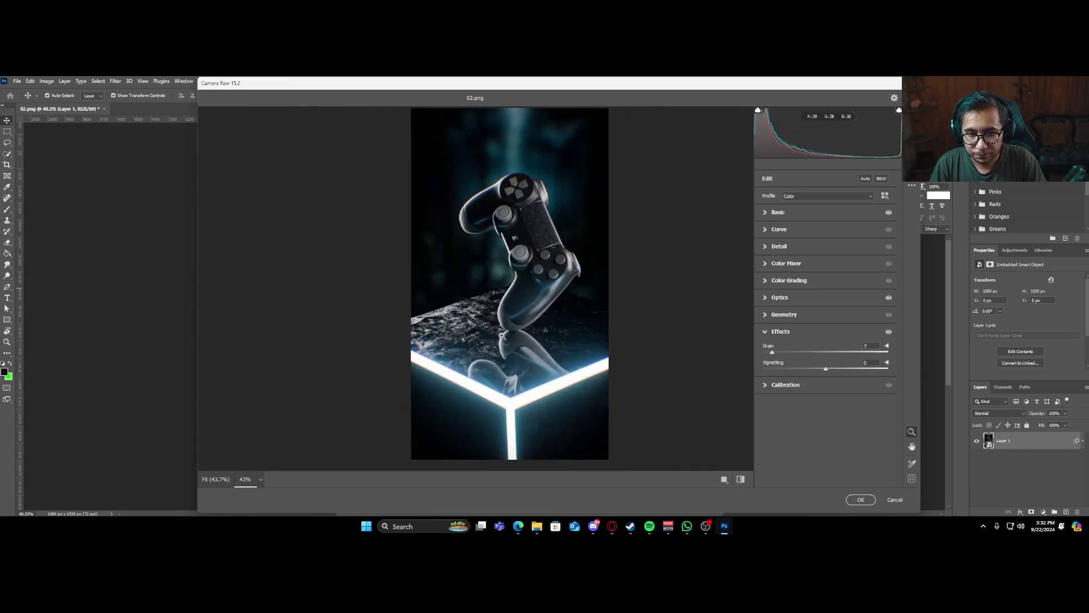
scroll(499, 335, "down", 1, "alt")
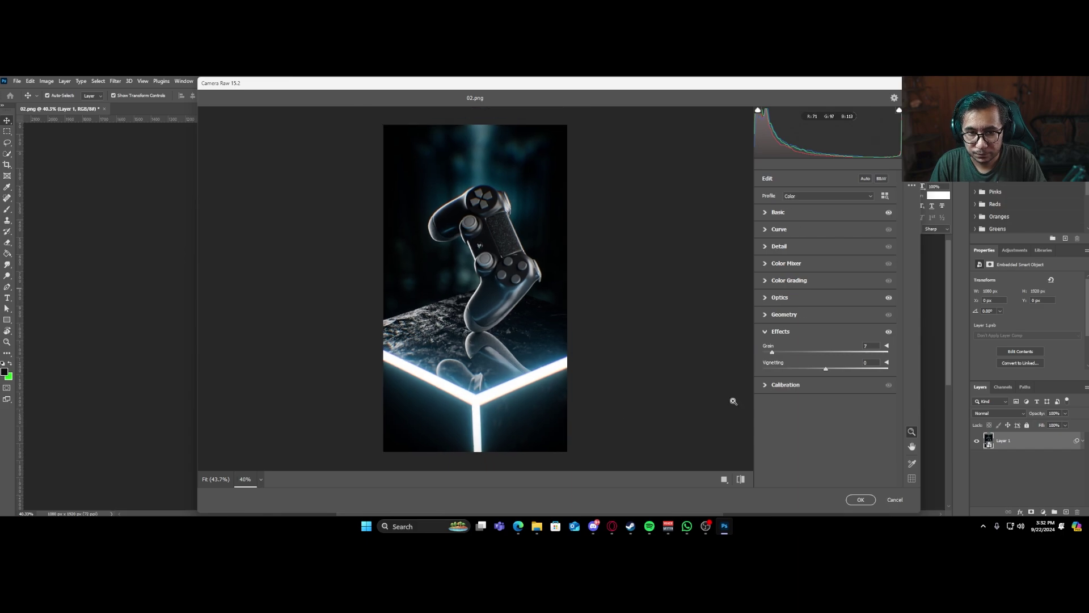
left_click(769, 247)
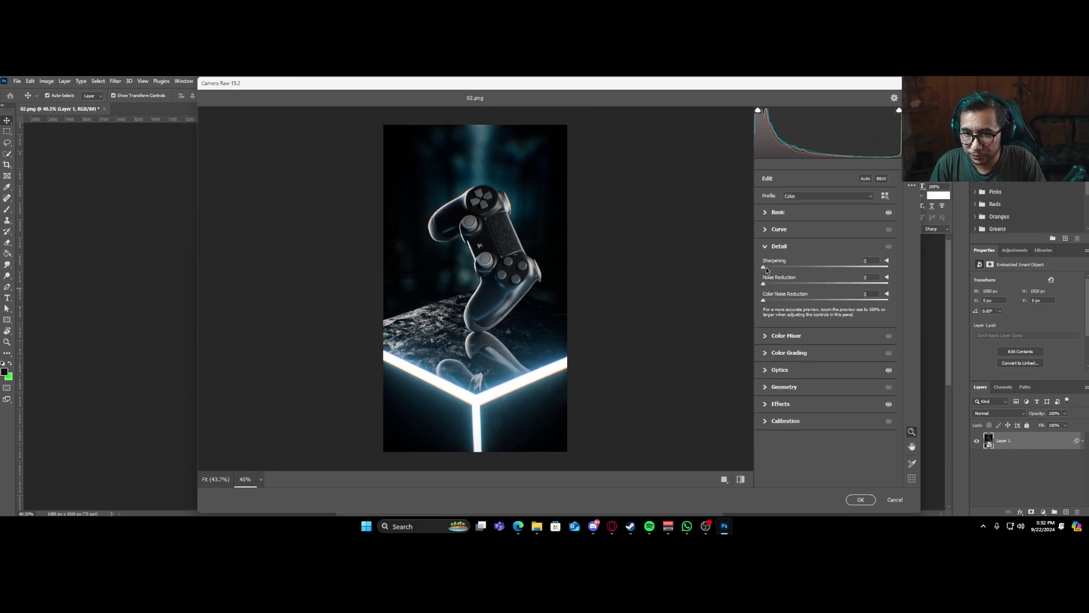
left_click_drag(765, 269, 769, 283)
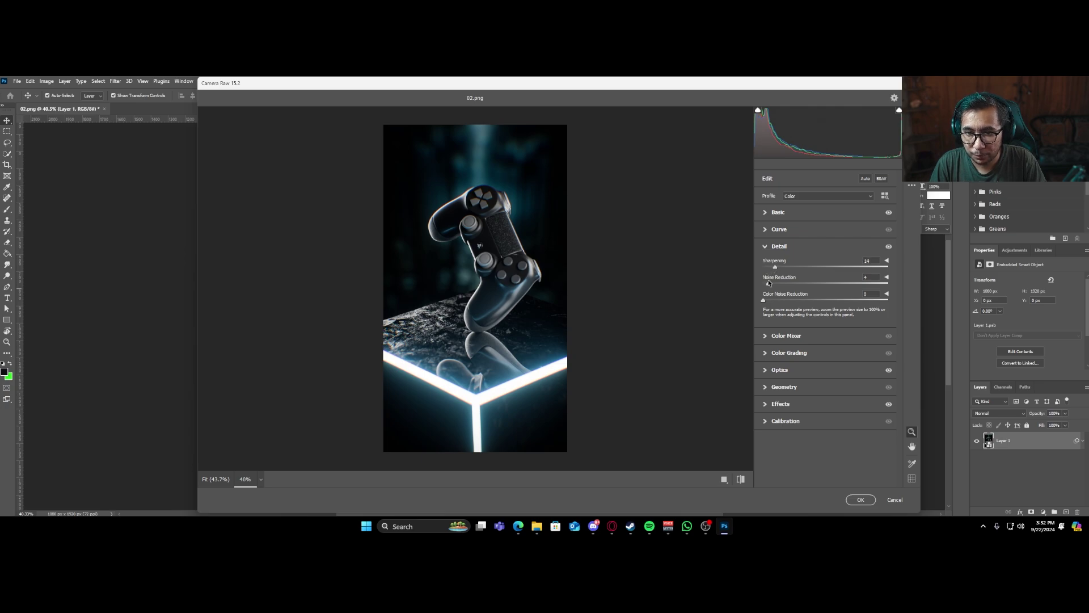
left_click(764, 230)
left_click(764, 230)
left_click(861, 500)
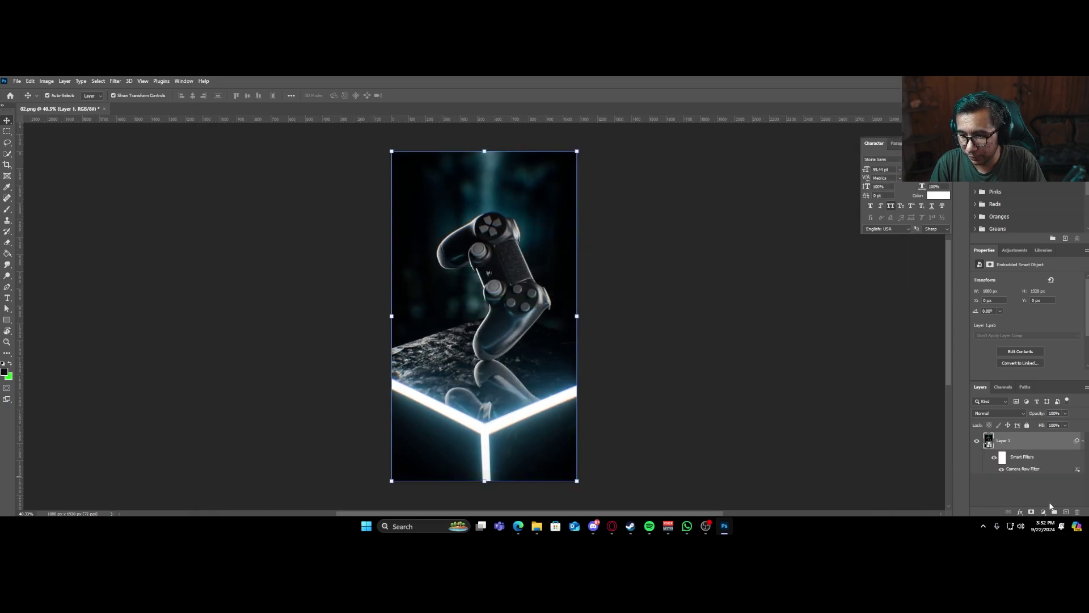
- Compare with the Camera Raw filter off and on, then add a Color Lookup layer using 3Strip.look
left_click(994, 457)
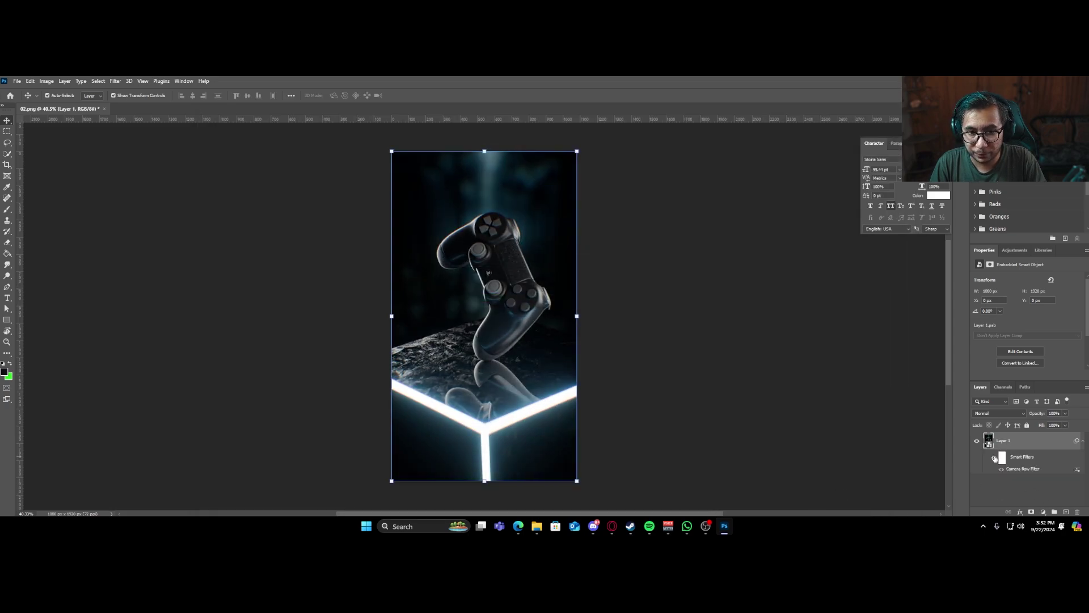
left_click(995, 457)
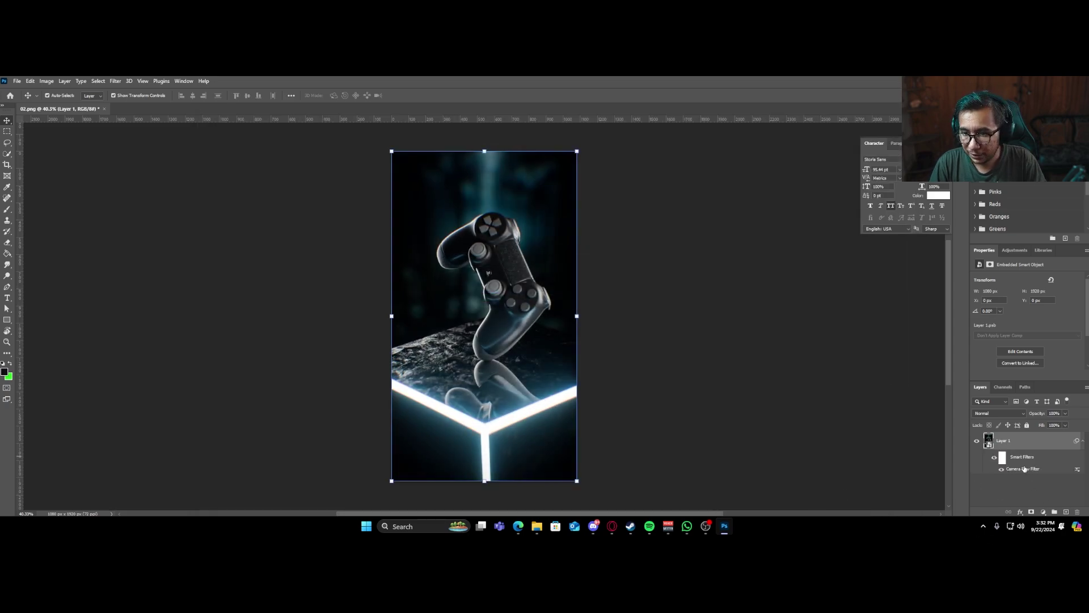
left_click(1043, 512)
left_click(1044, 467)
left_click(1030, 281)
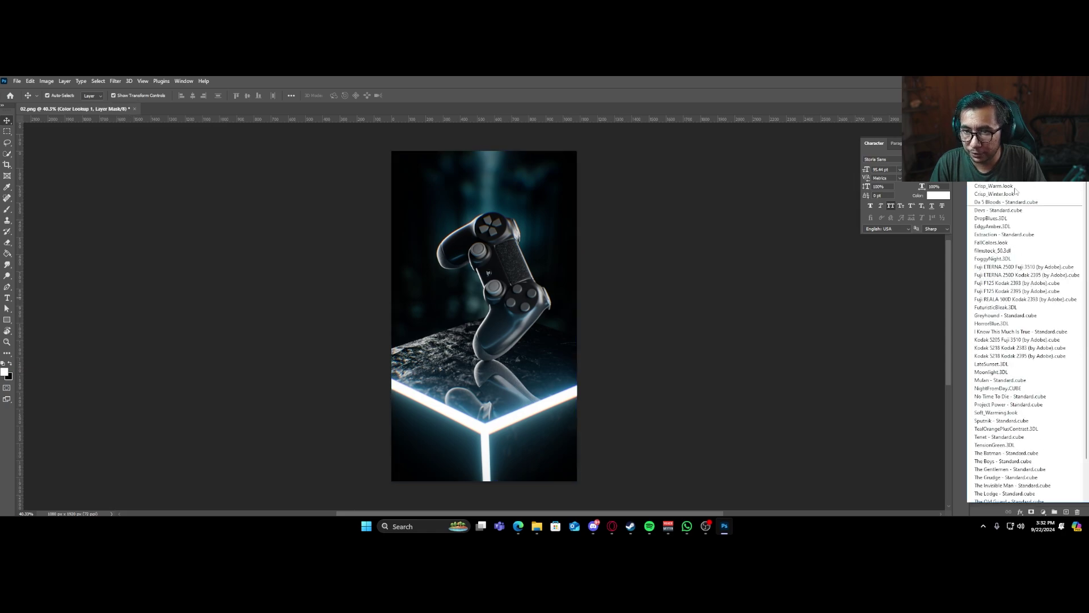
left_click(982, 185)
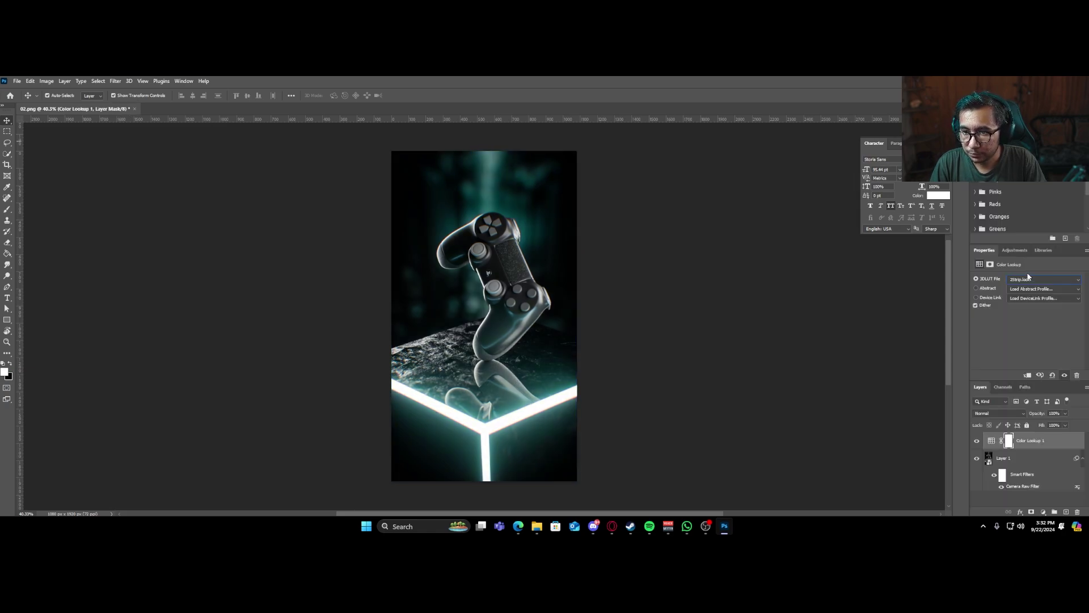
scroll(1025, 278, "down", 1)
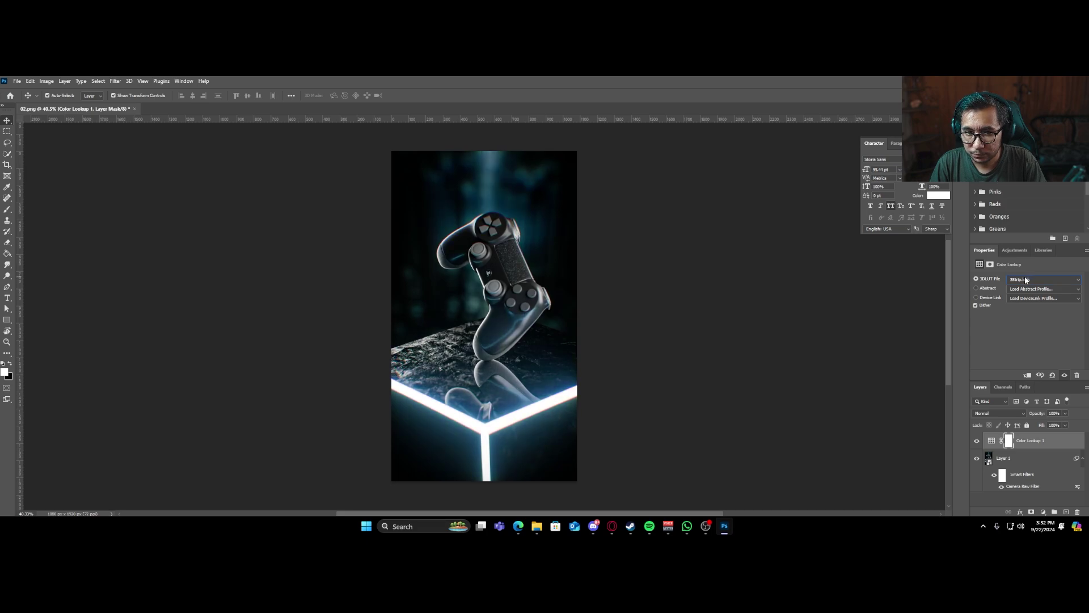